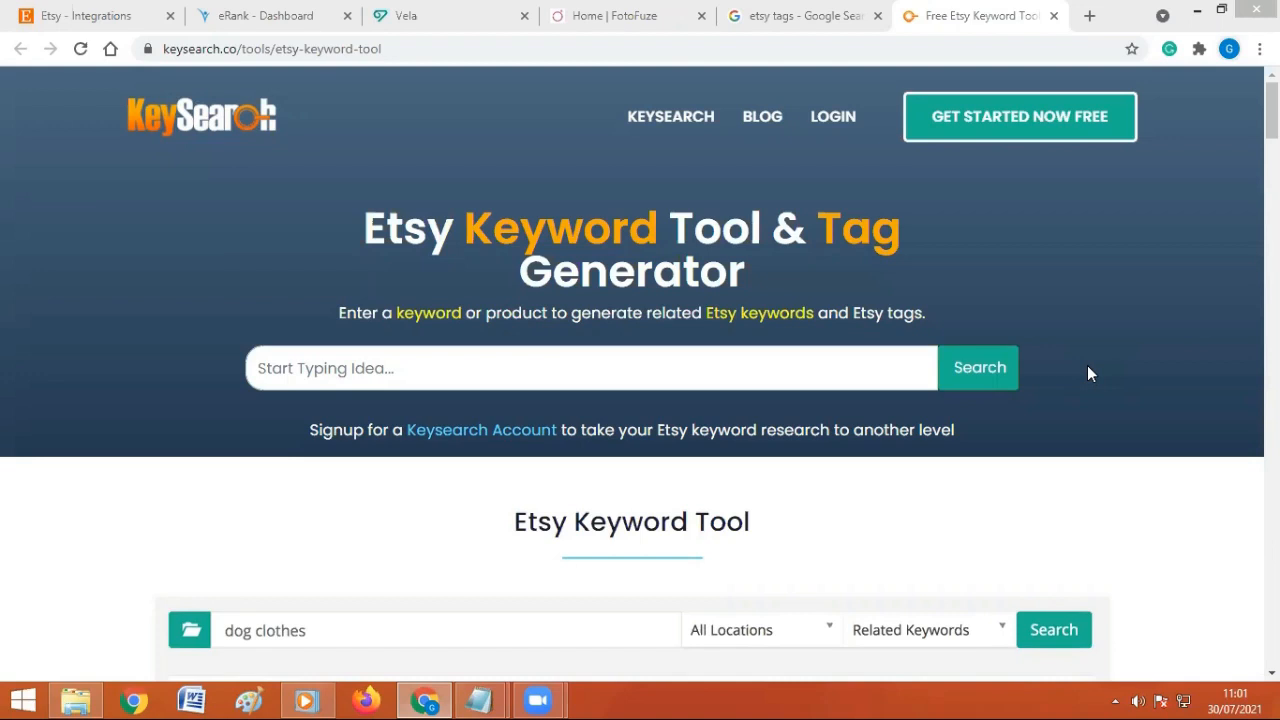
Switch to the Etsy Integrations page already open in the browser and load the etsy.com home page in its place
{"action": "left_click", "coordinate": [86, 16]}
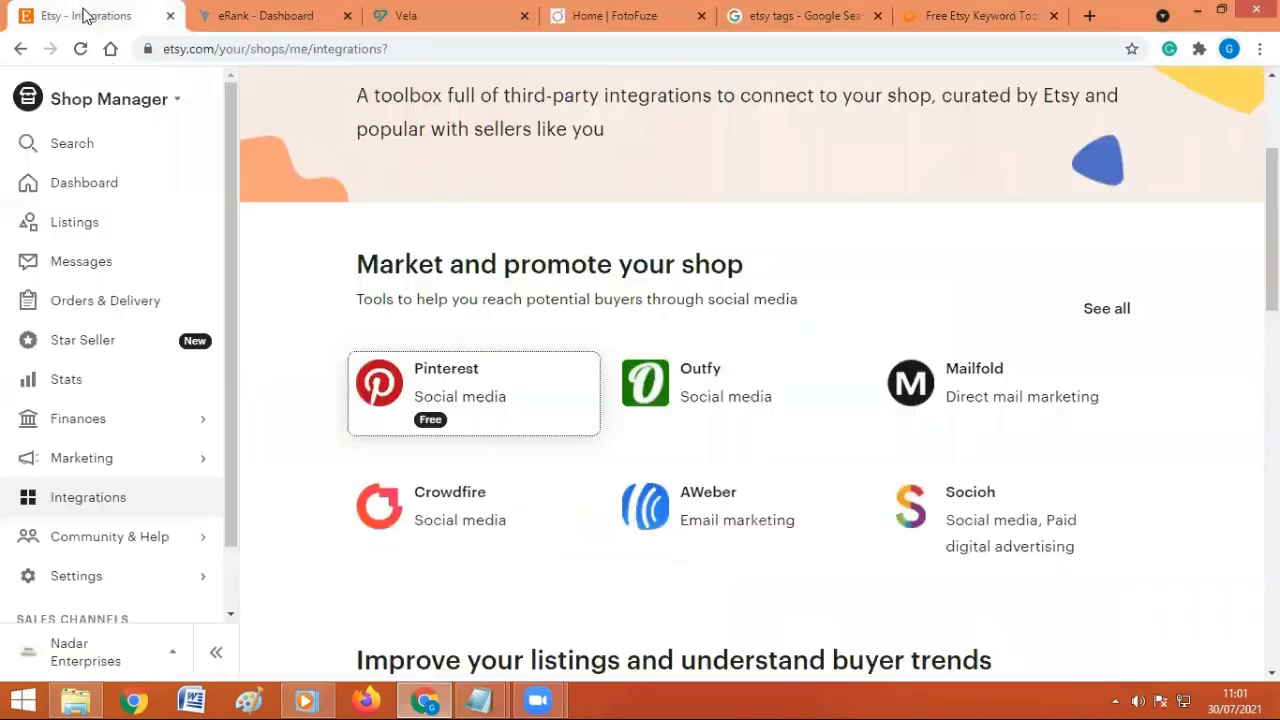
{"action": "scroll", "coordinate": [251, 277], "scroll_direction": "up", "scroll_amount": 3}
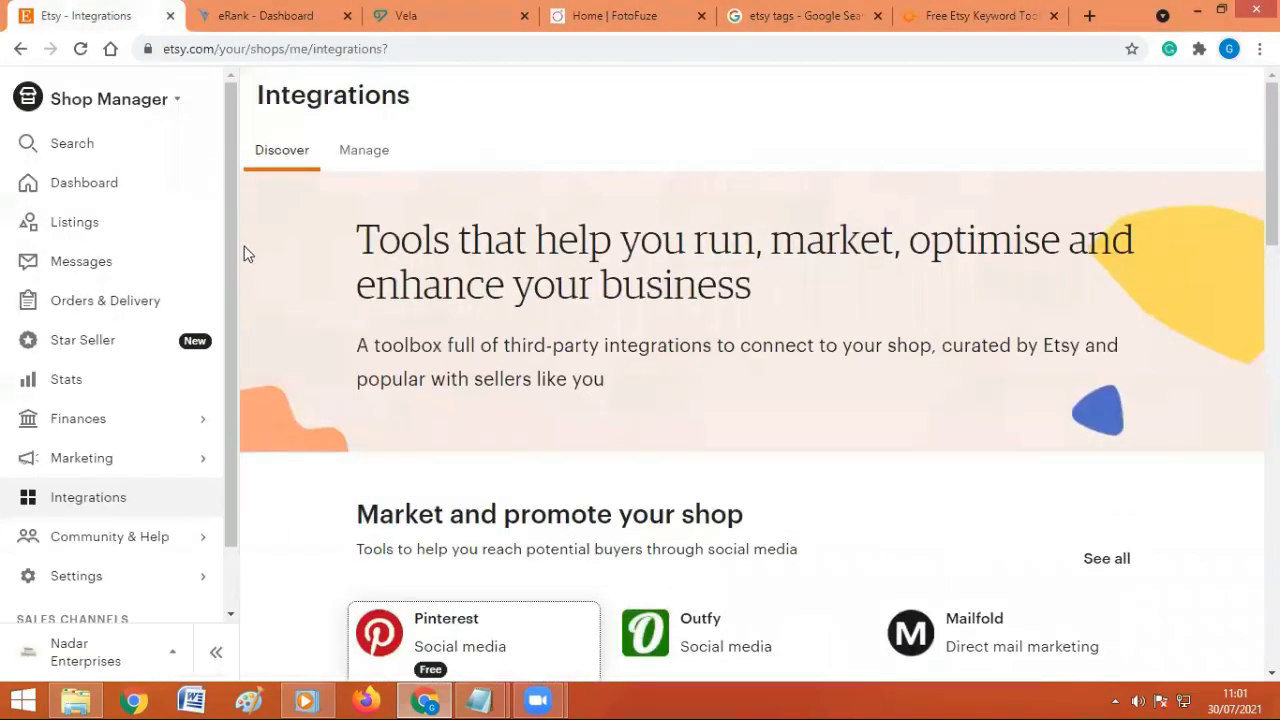
{"action": "left_click", "coordinate": [222, 49]}
{"action": "type", "text": "etsy.com"}
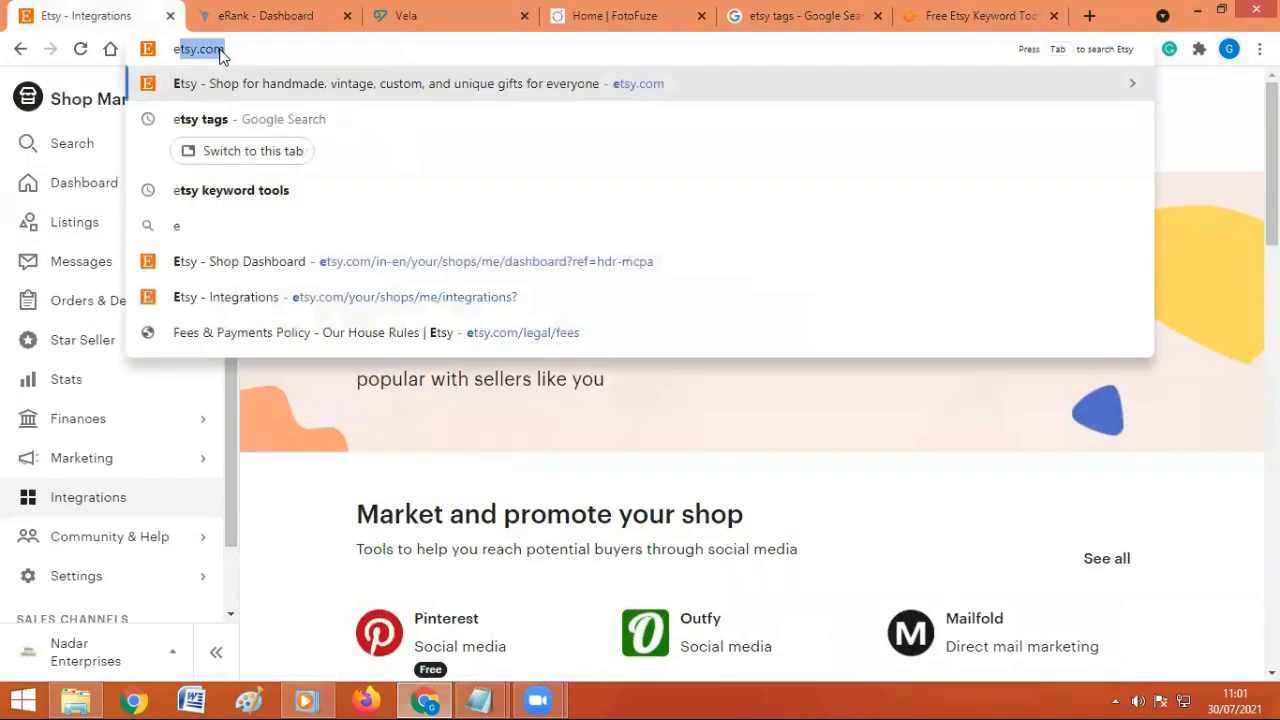
{"action": "key", "text": "Return"}
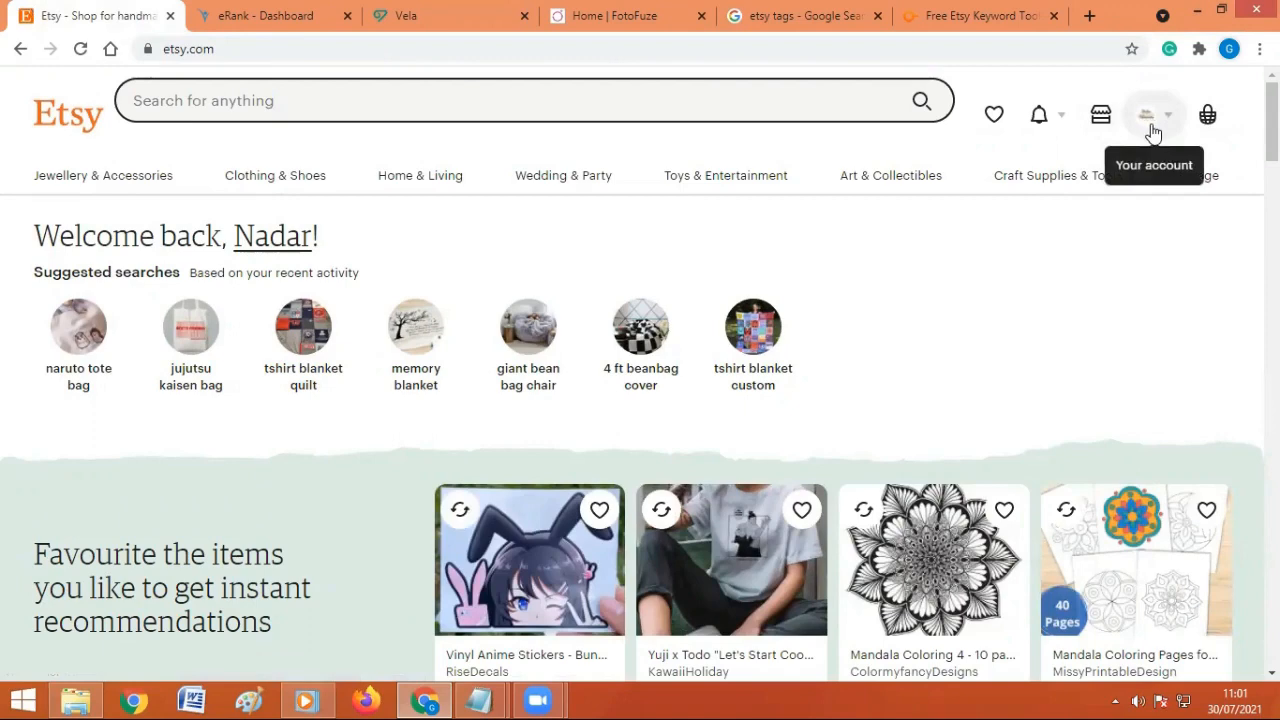
Open Shop Manager's Integrations page and look through the tools for promoting the shop and improving listings
{"action": "left_click", "coordinate": [1104, 126]}
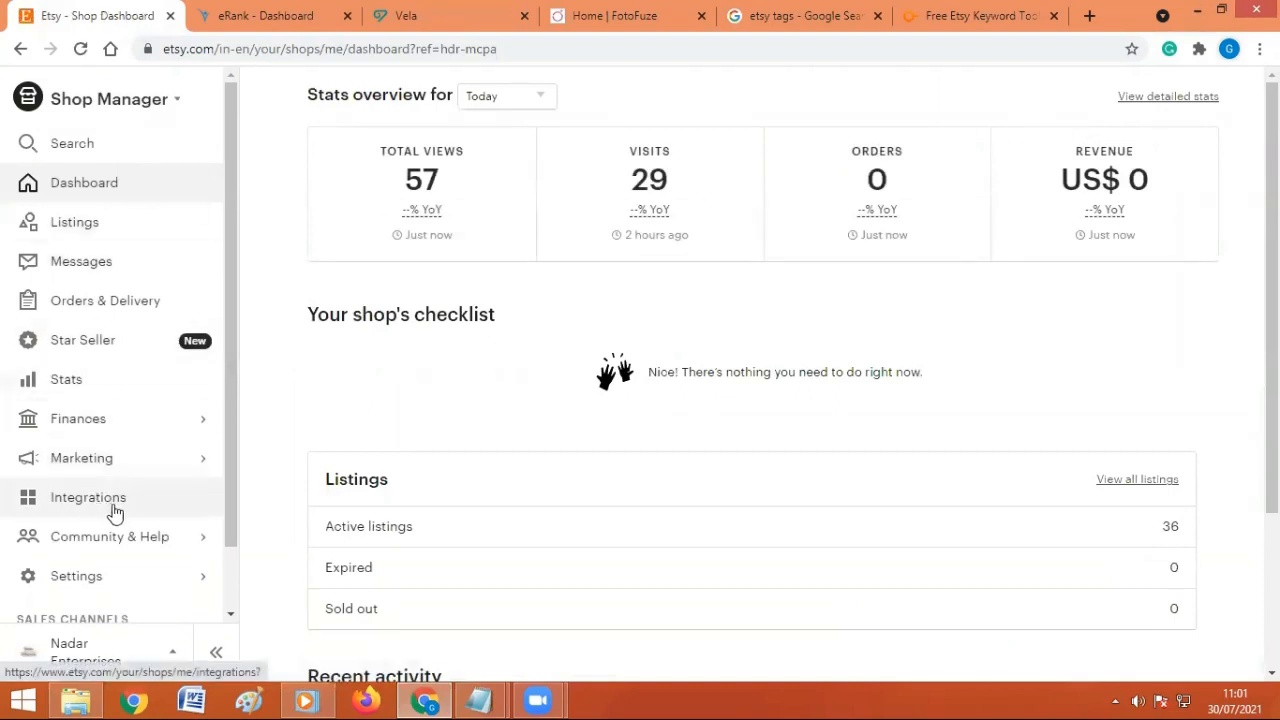
{"action": "left_click", "coordinate": [114, 512]}
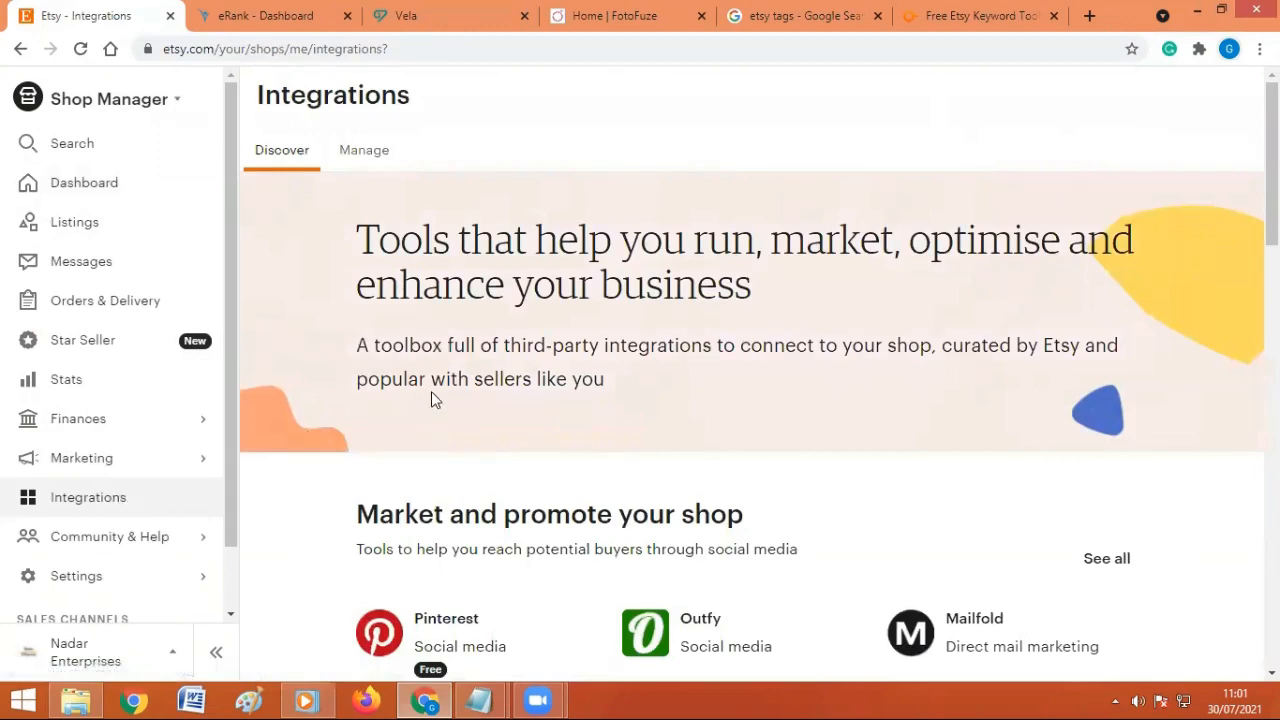
{"action": "scroll", "coordinate": [432, 394], "scroll_direction": "down", "scroll_amount": 3}
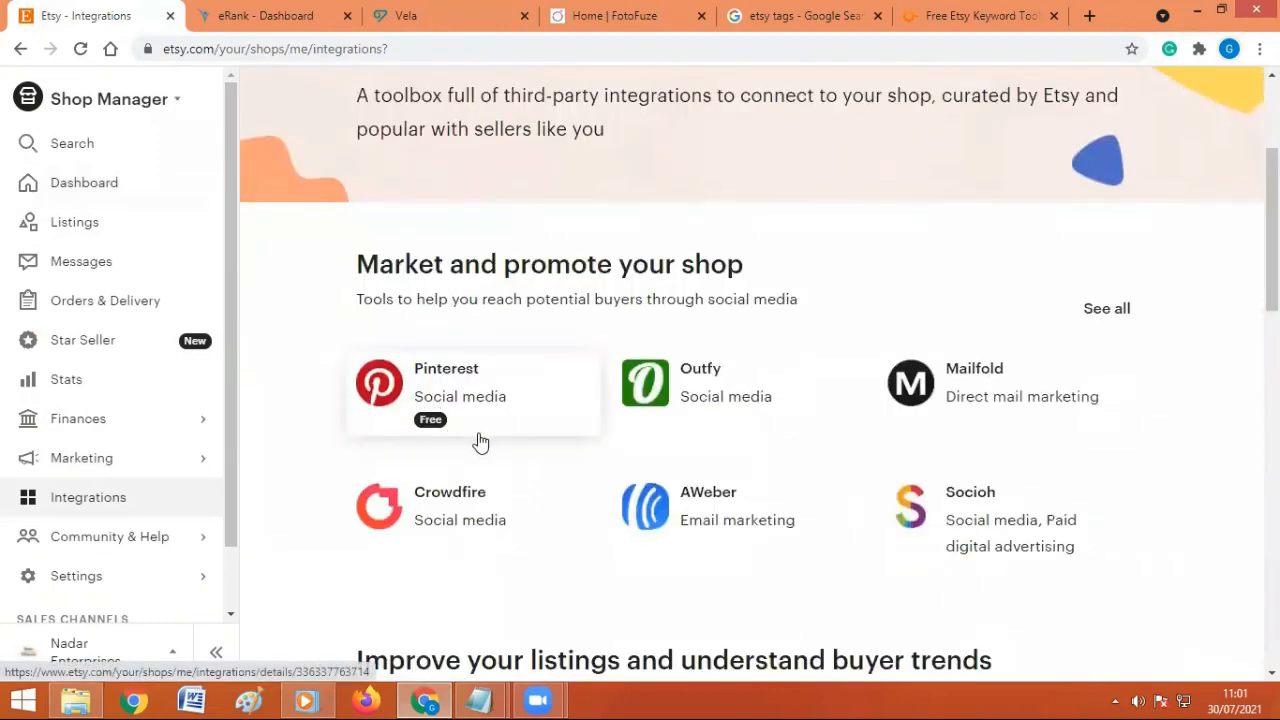
{"action": "scroll", "coordinate": [491, 443], "scroll_direction": "down", "scroll_amount": 3}
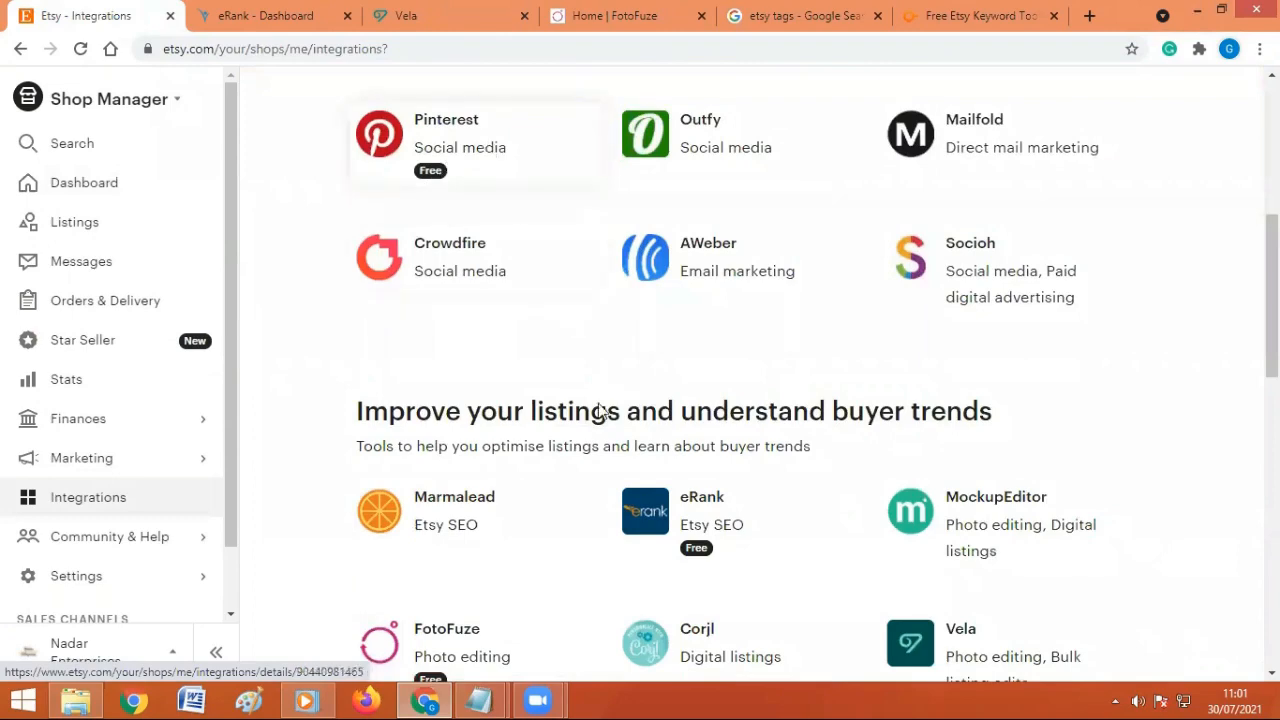
{"action": "scroll", "coordinate": [620, 445], "scroll_direction": "down", "scroll_amount": 1}
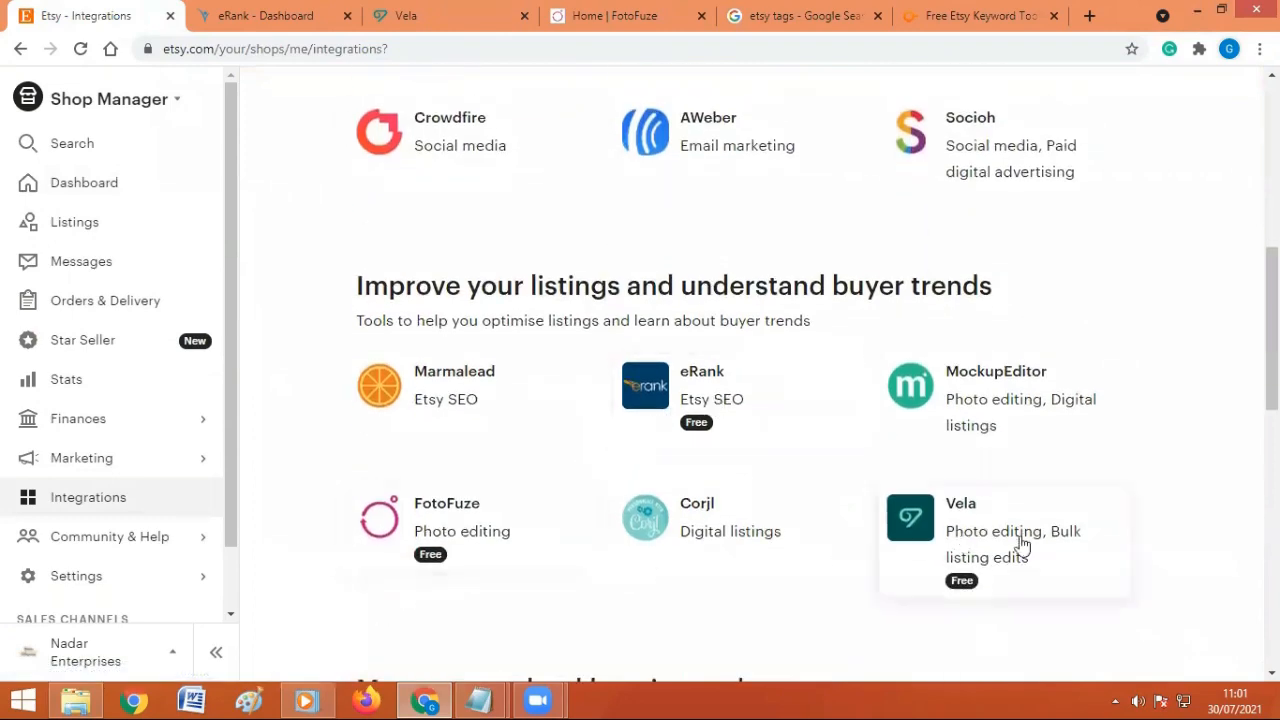
{"action": "scroll", "coordinate": [700, 571], "scroll_direction": "up", "scroll_amount": 3}
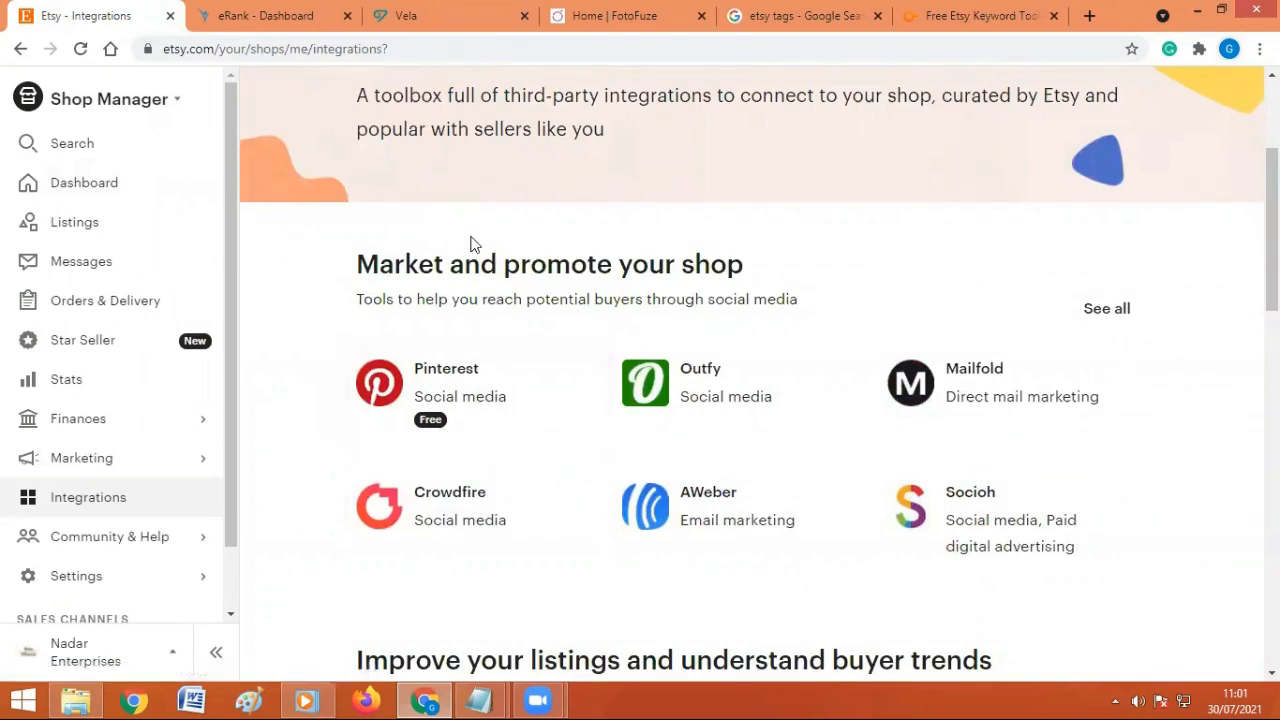
Open the shop's Listings page in a separate browser tab and look over the active listings
{"action": "right_click", "coordinate": [78, 224]}
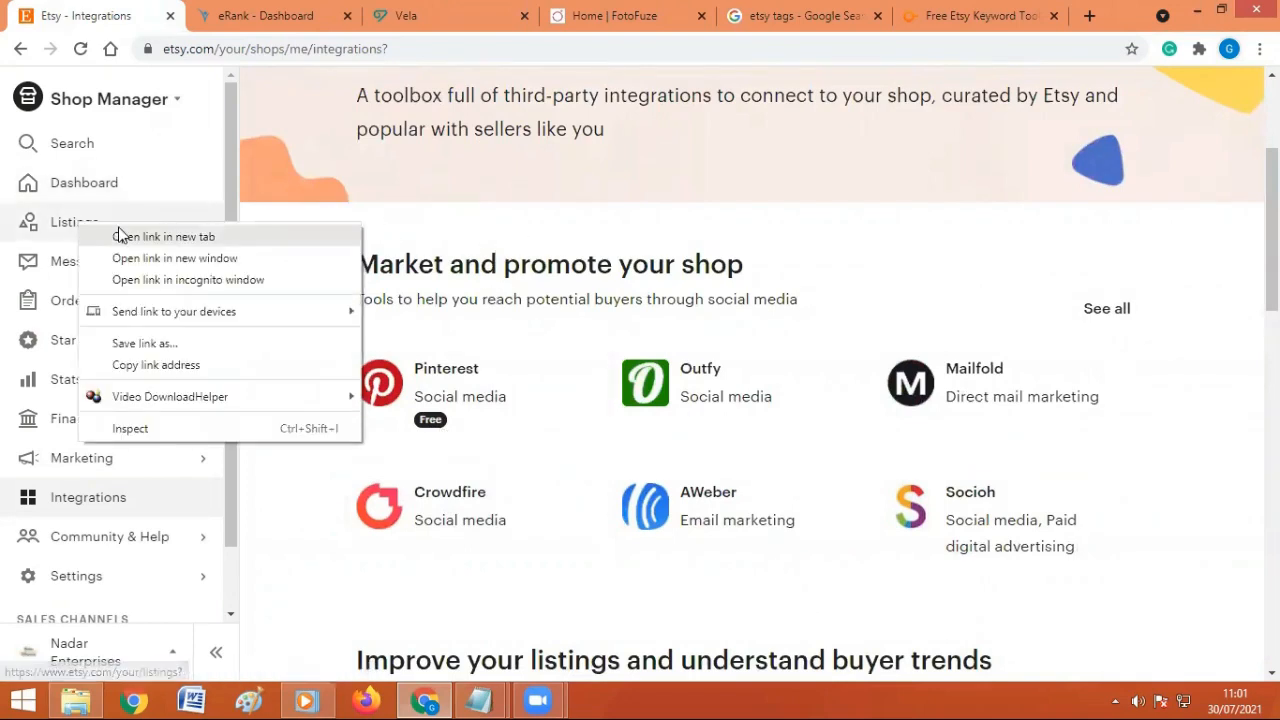
{"action": "left_click", "coordinate": [311, 236]}
{"action": "left_click", "coordinate": [223, 20]}
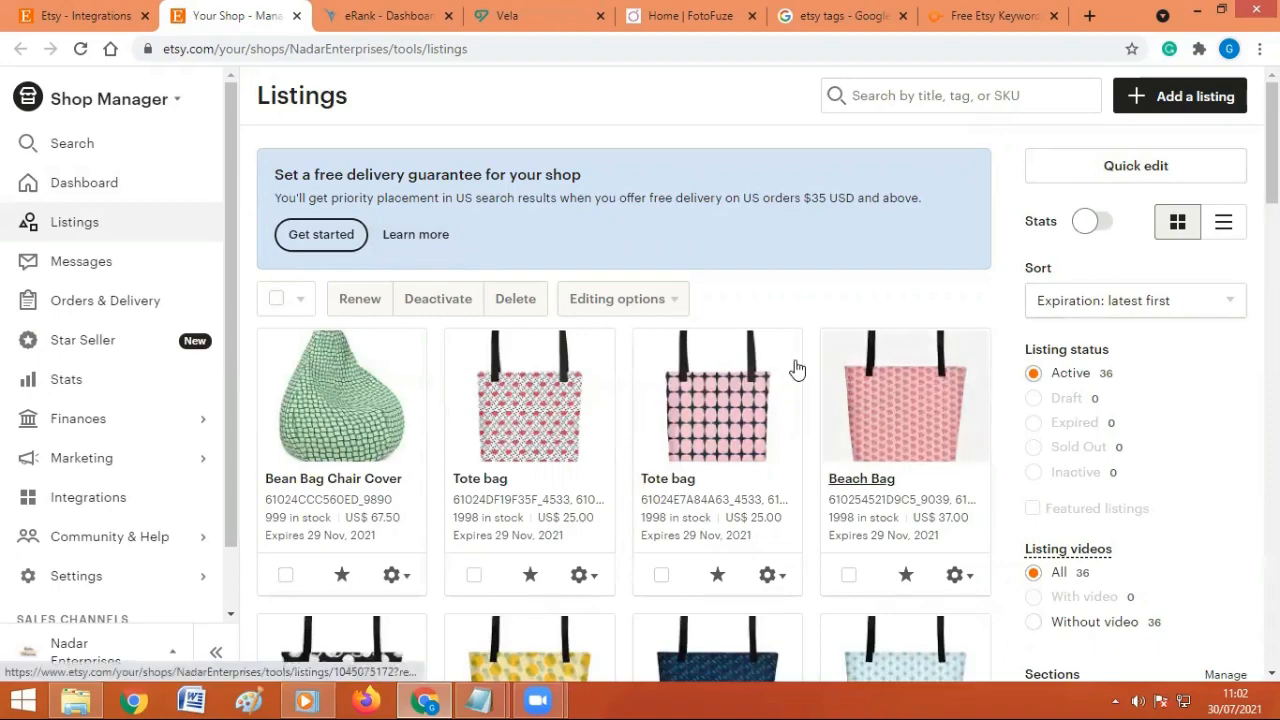
{"action": "scroll", "coordinate": [797, 370], "scroll_direction": "down", "scroll_amount": 3}
{"action": "scroll", "coordinate": [766, 386], "scroll_direction": "up", "scroll_amount": 3}
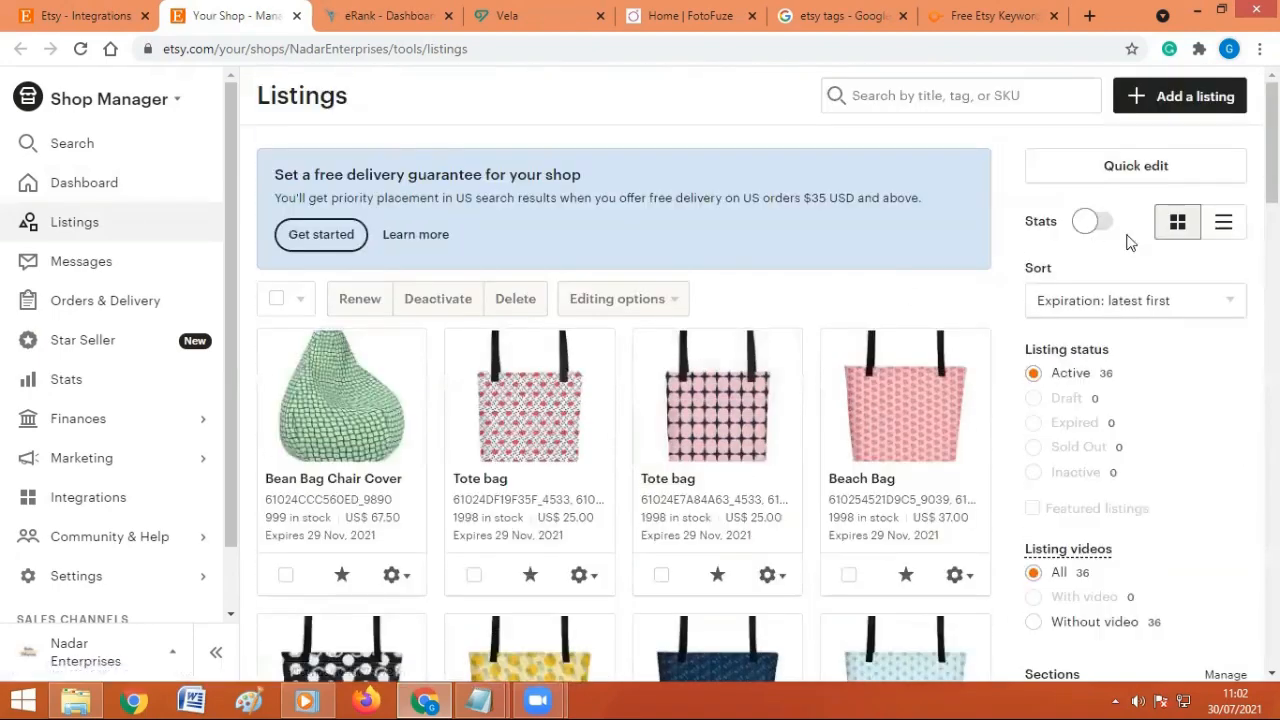
Show the stats on the listing cards, review them across the active listings, and hide the stats again
{"action": "left_click", "coordinate": [1088, 222]}
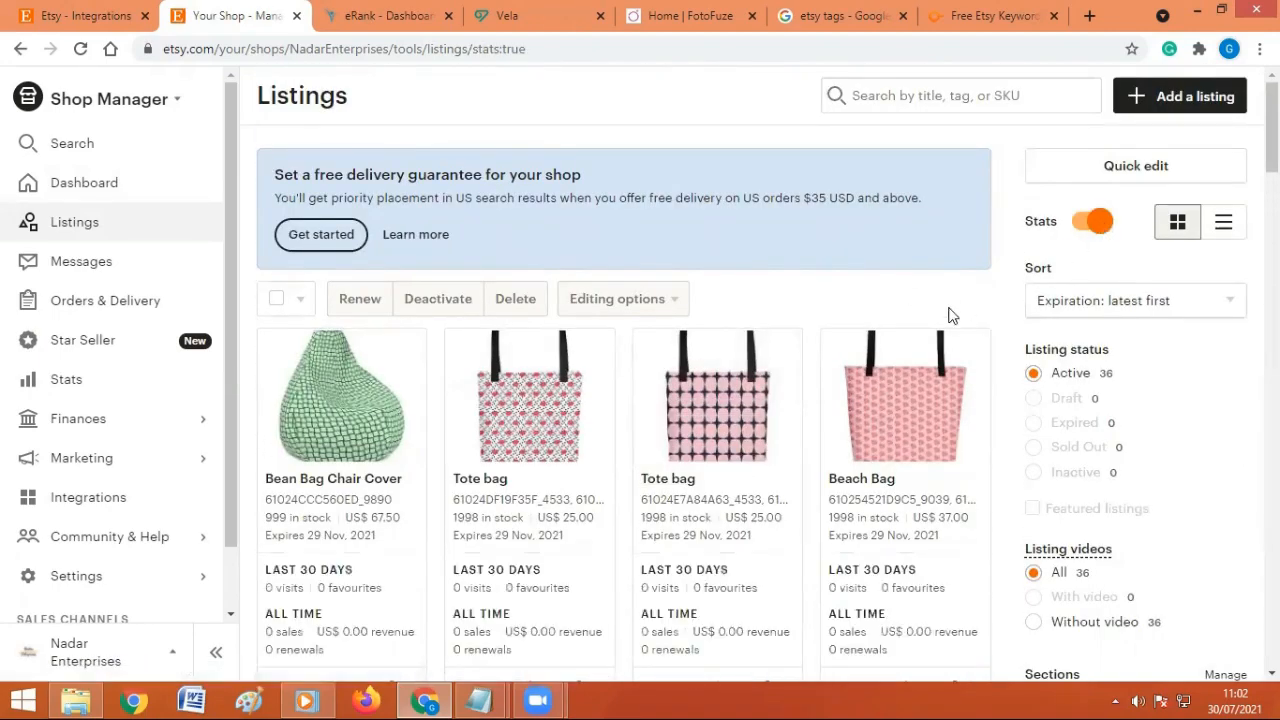
{"action": "scroll", "coordinate": [940, 340], "scroll_direction": "down", "scroll_amount": 2}
{"action": "scroll", "coordinate": [745, 395], "scroll_direction": "down", "scroll_amount": 5}
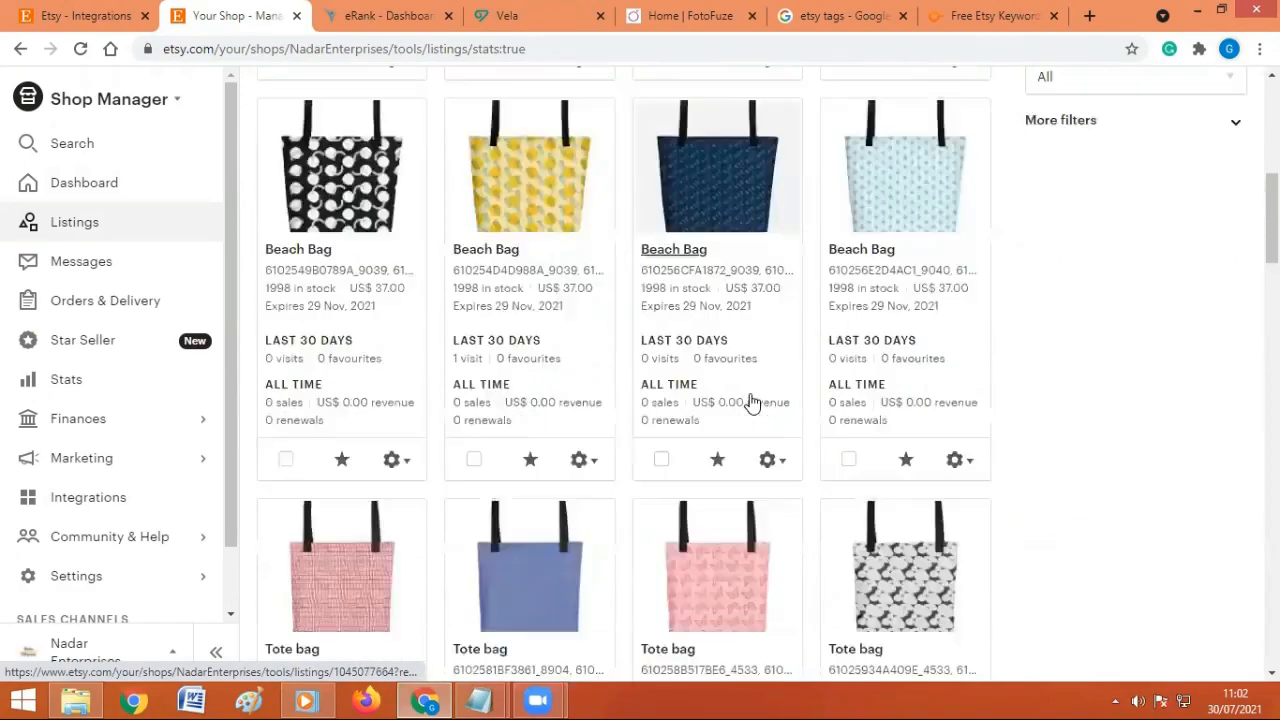
{"action": "scroll", "coordinate": [752, 402], "scroll_direction": "down", "scroll_amount": 4}
{"action": "scroll", "coordinate": [752, 402], "scroll_direction": "down", "scroll_amount": 7}
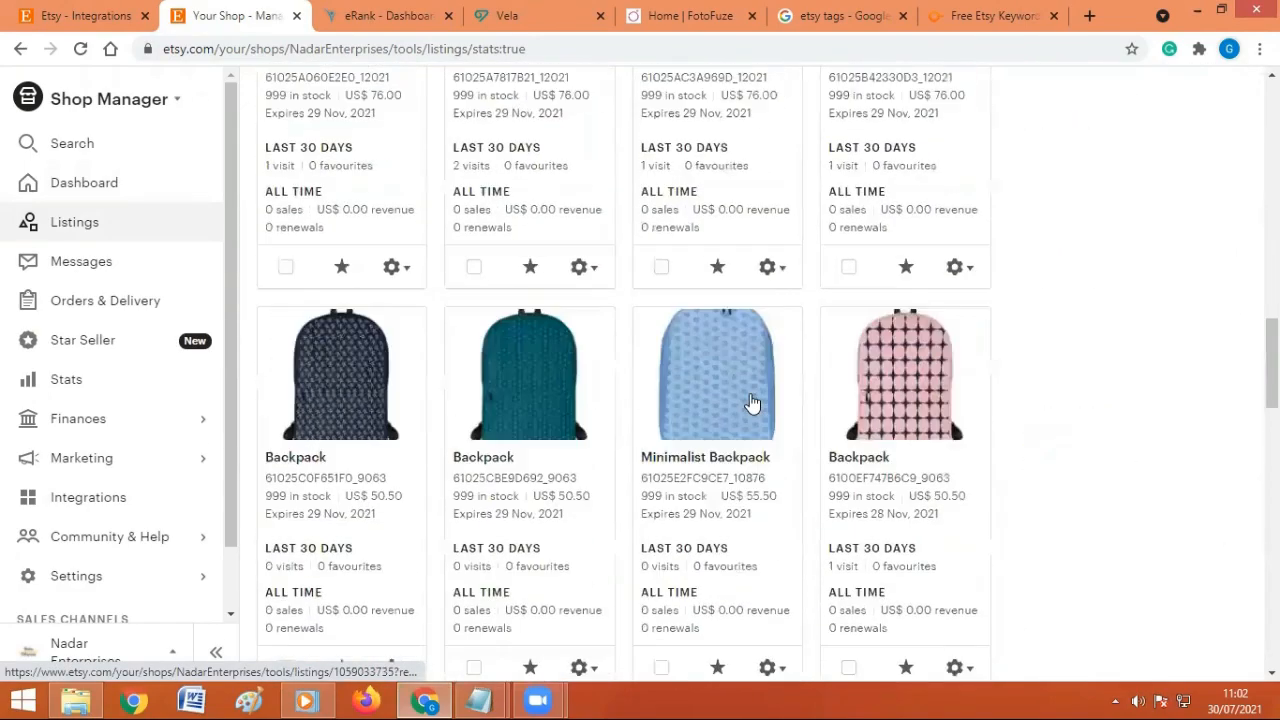
{"action": "scroll", "coordinate": [752, 402], "scroll_direction": "up", "scroll_amount": 15}
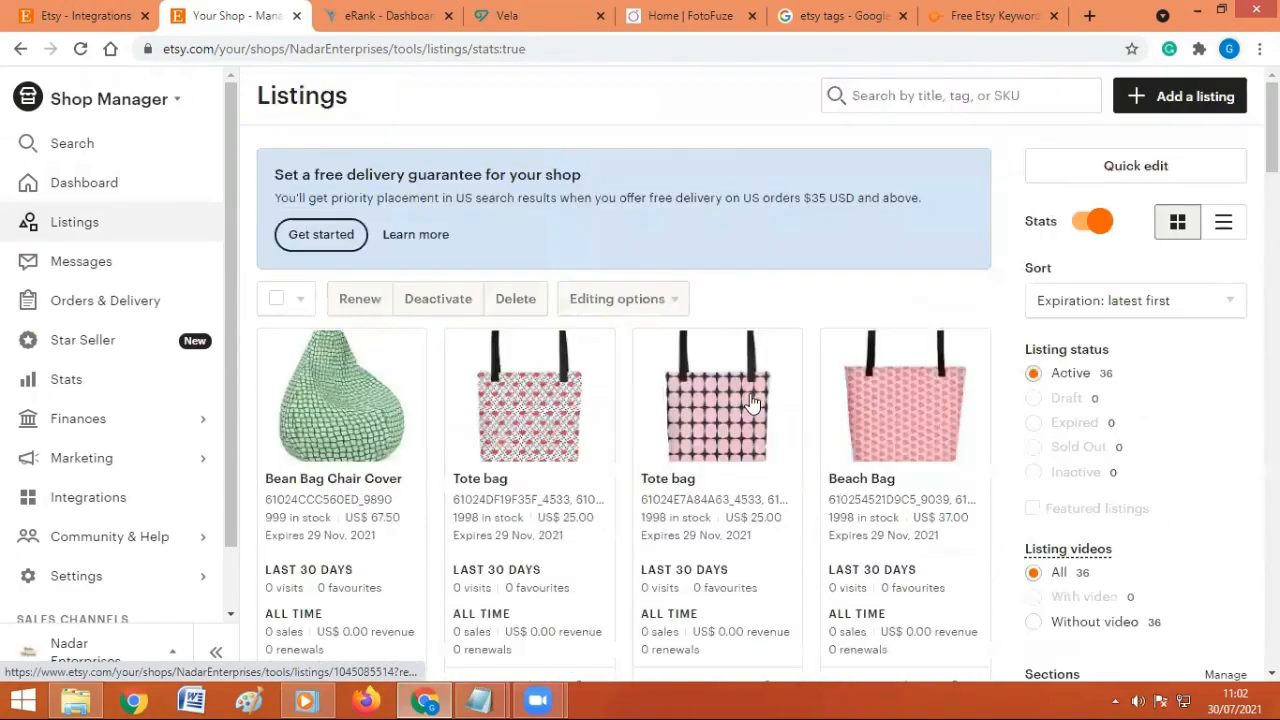
{"action": "left_click", "coordinate": [1094, 221]}
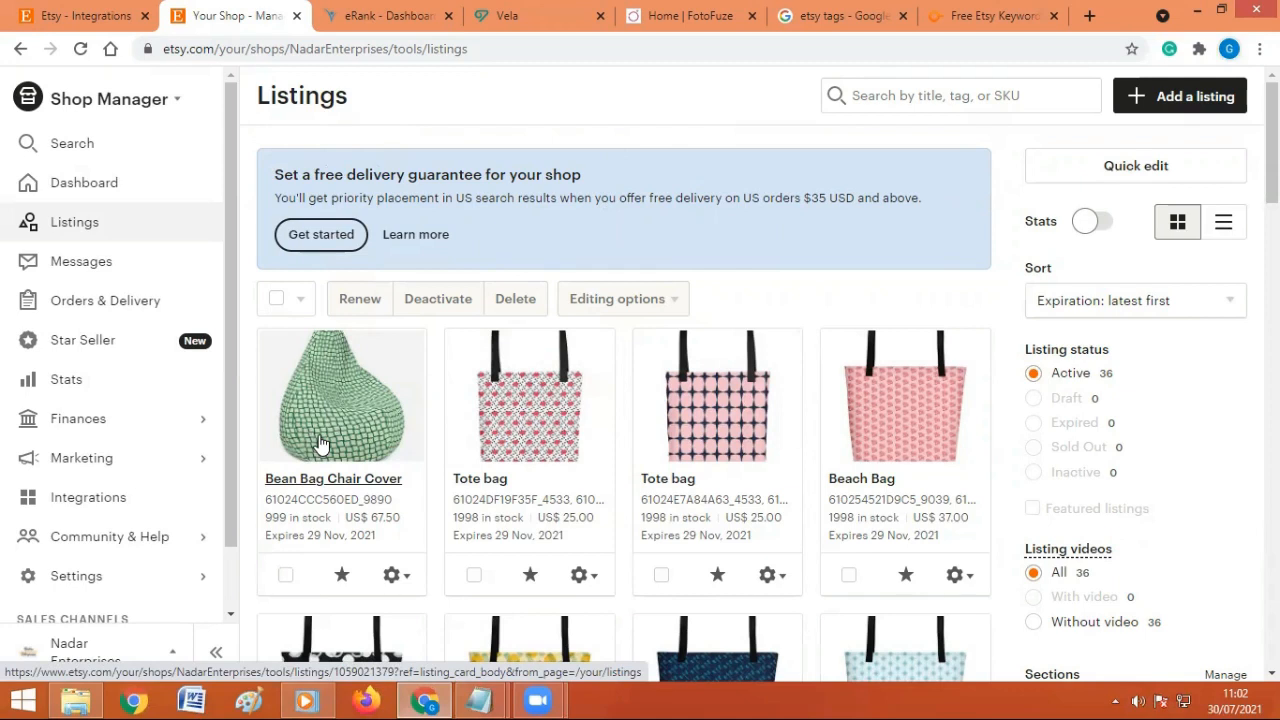
Open the shop's Etsy Ads page and review the campaign budget and ad stats
{"action": "left_click", "coordinate": [110, 466]}
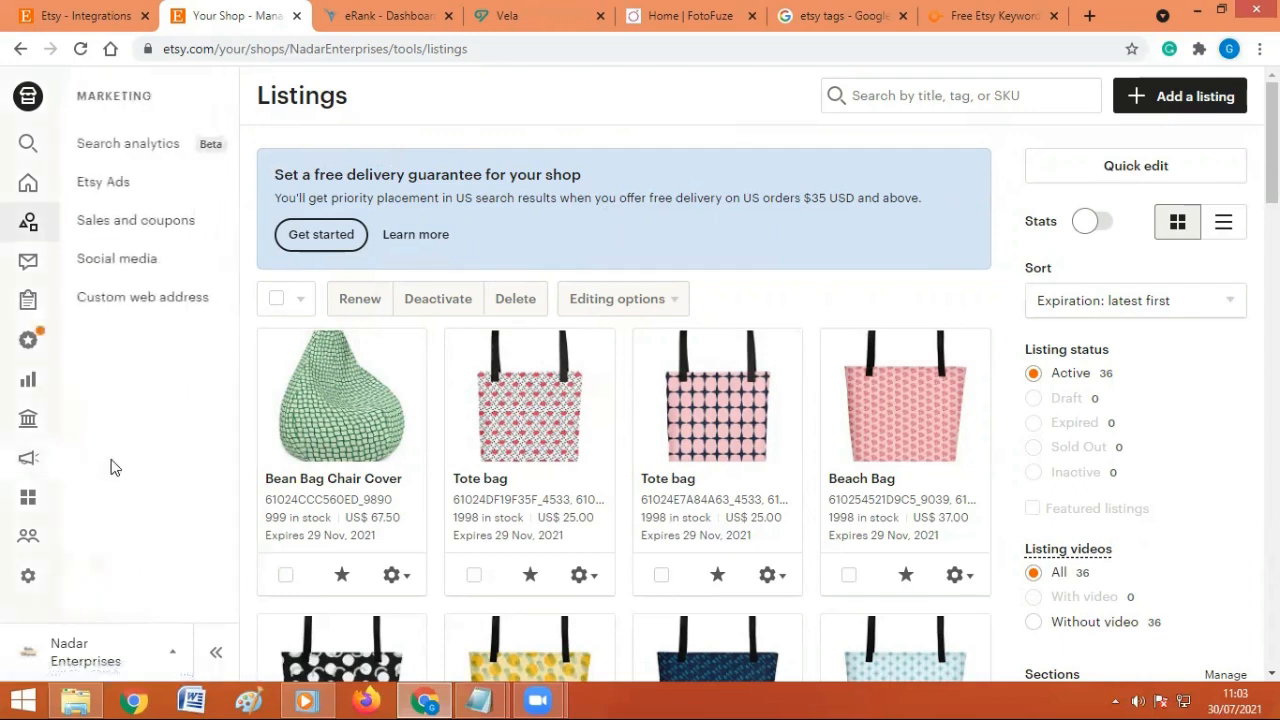
{"action": "left_click", "coordinate": [114, 193]}
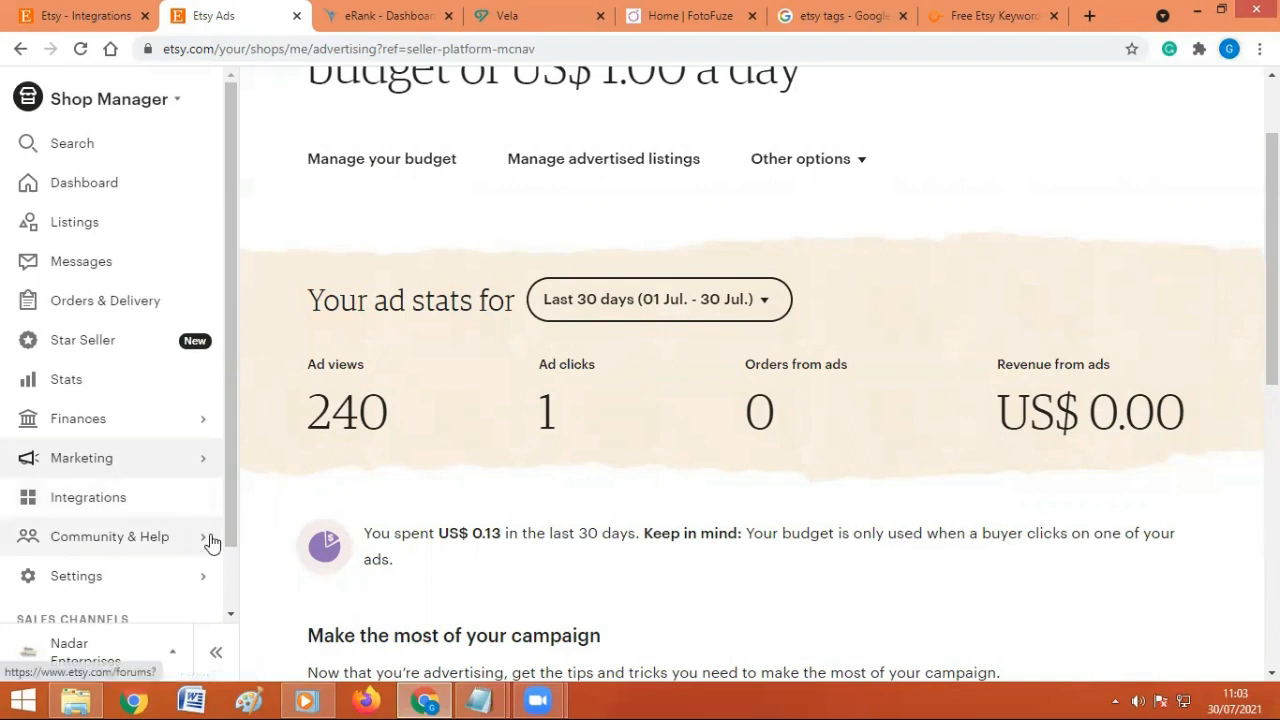
Return to the Integrations page and examine the marketing, listing improvement, bookkeeping and inventory tools offered
{"action": "left_click", "coordinate": [175, 503]}
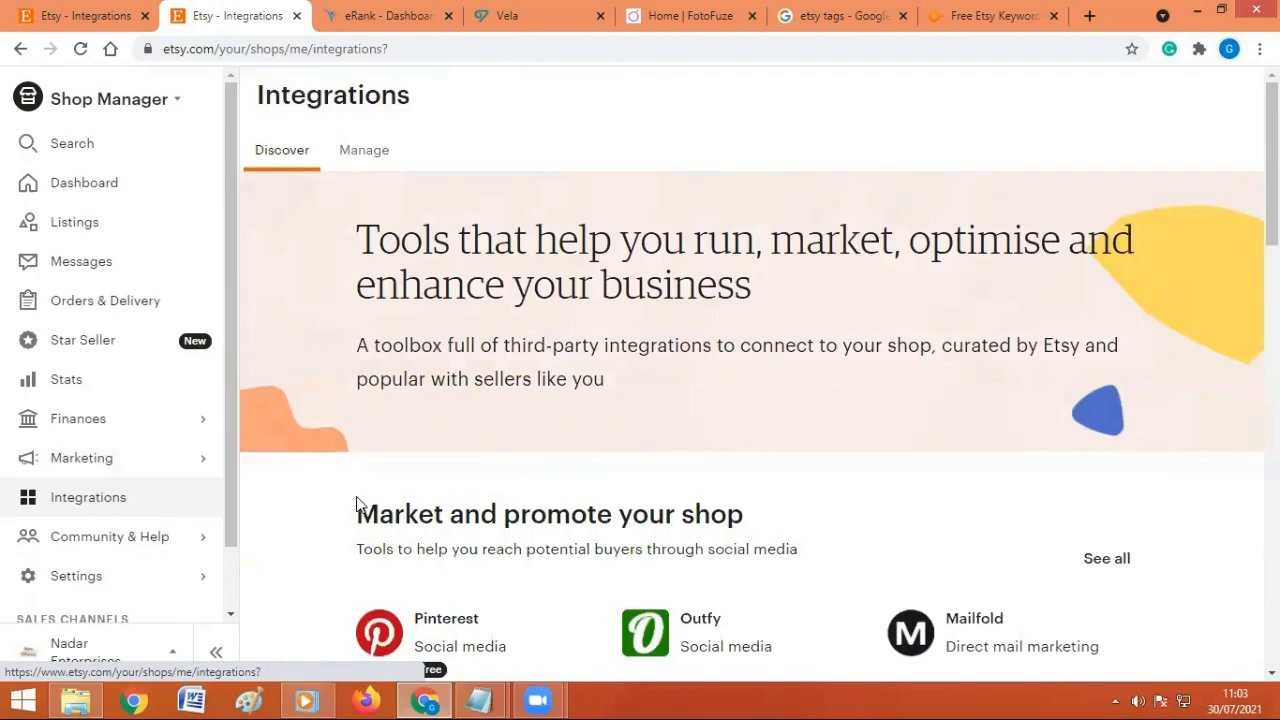
{"action": "scroll", "coordinate": [510, 459], "scroll_direction": "down", "scroll_amount": 3}
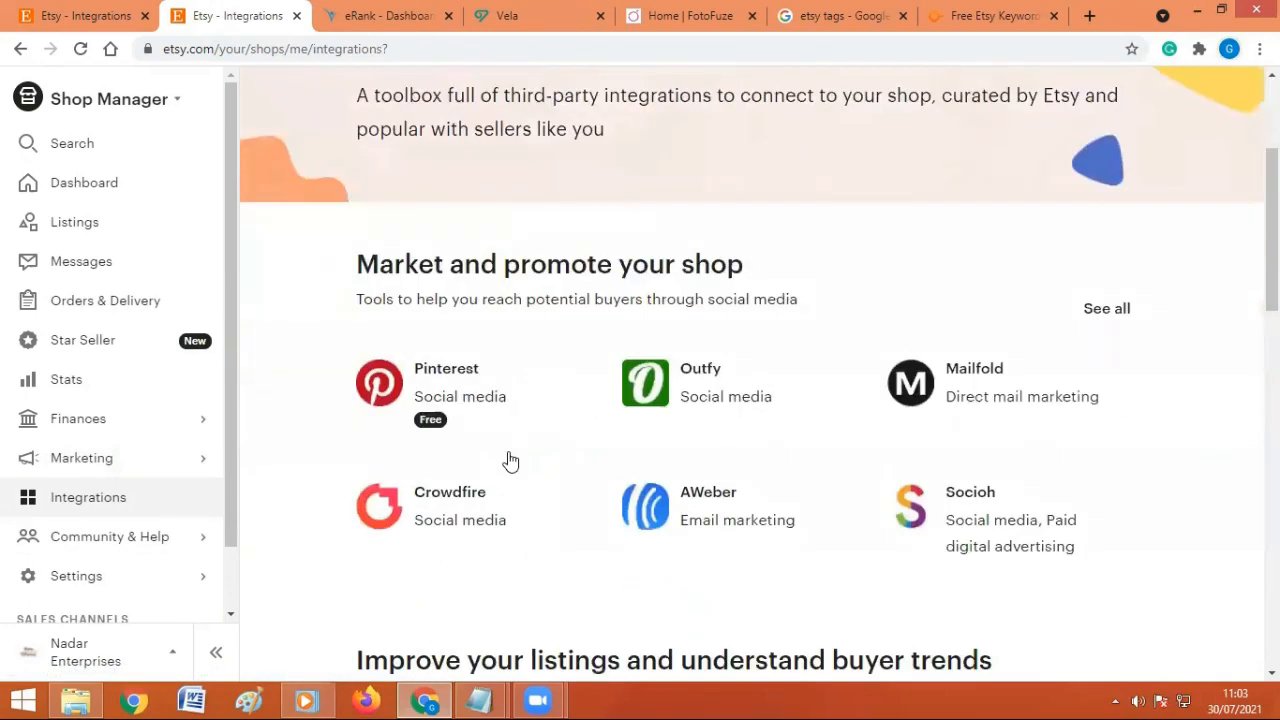
{"action": "scroll", "coordinate": [510, 459], "scroll_direction": "down", "scroll_amount": 3}
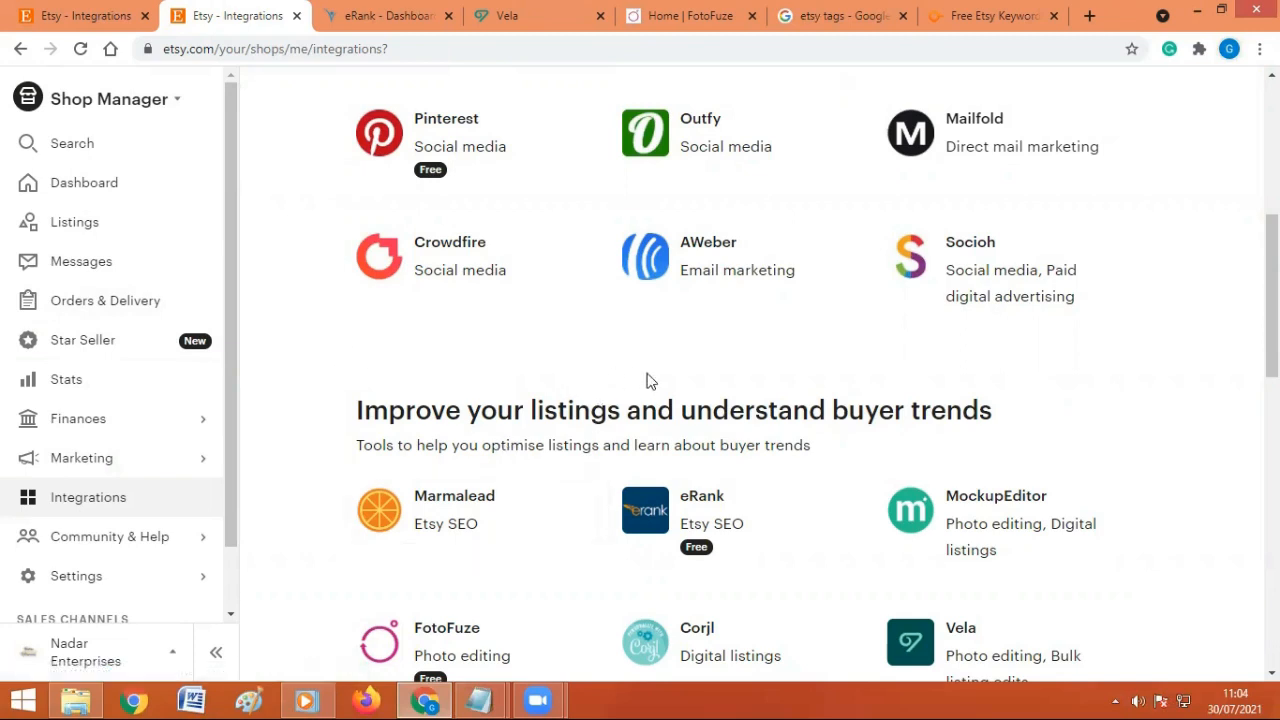
{"action": "scroll", "coordinate": [655, 410], "scroll_direction": "down", "scroll_amount": 2}
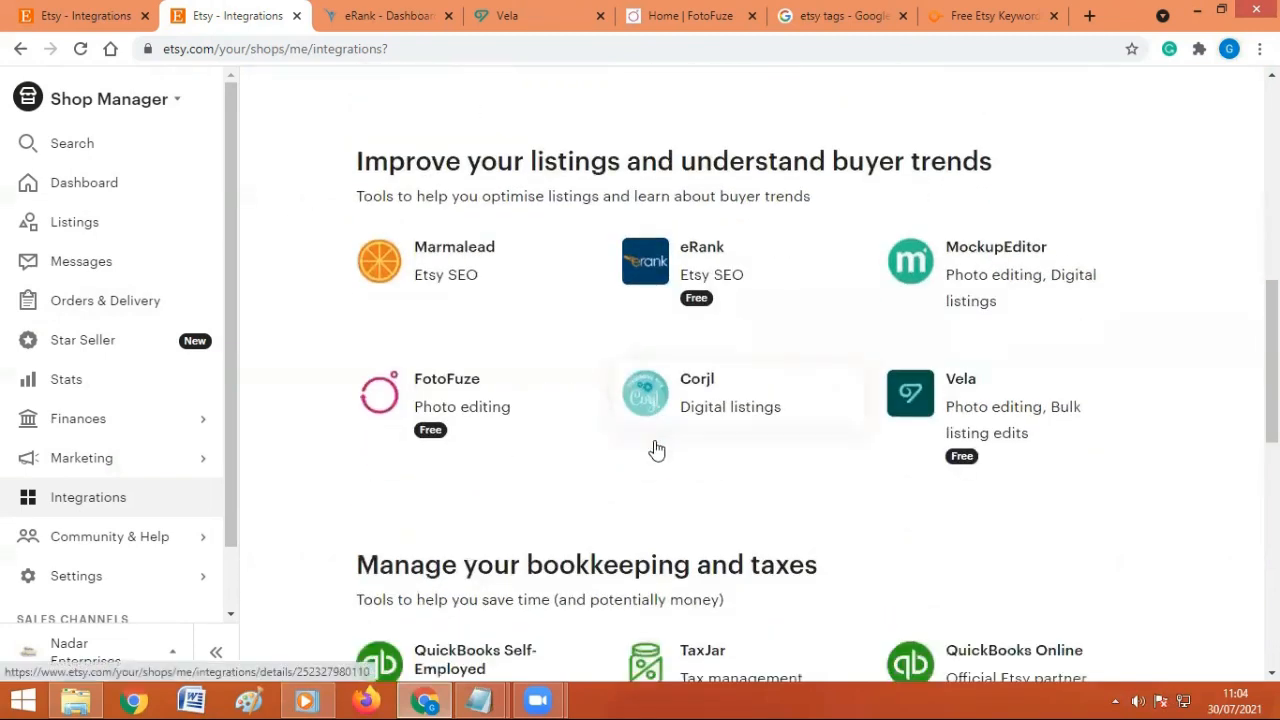
{"action": "scroll", "coordinate": [520, 497], "scroll_direction": "down", "scroll_amount": 5}
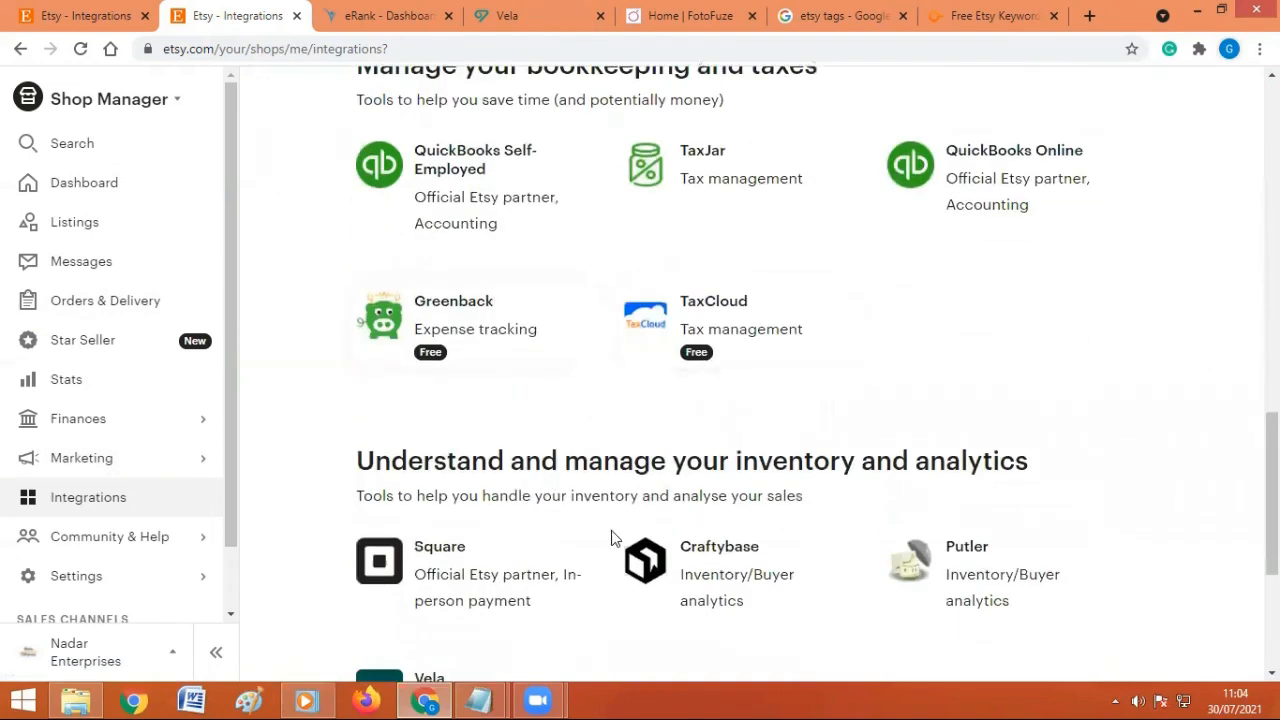
{"action": "scroll", "coordinate": [612, 534], "scroll_direction": "down", "scroll_amount": 3}
{"action": "scroll", "coordinate": [591, 540], "scroll_direction": "up", "scroll_amount": 5}
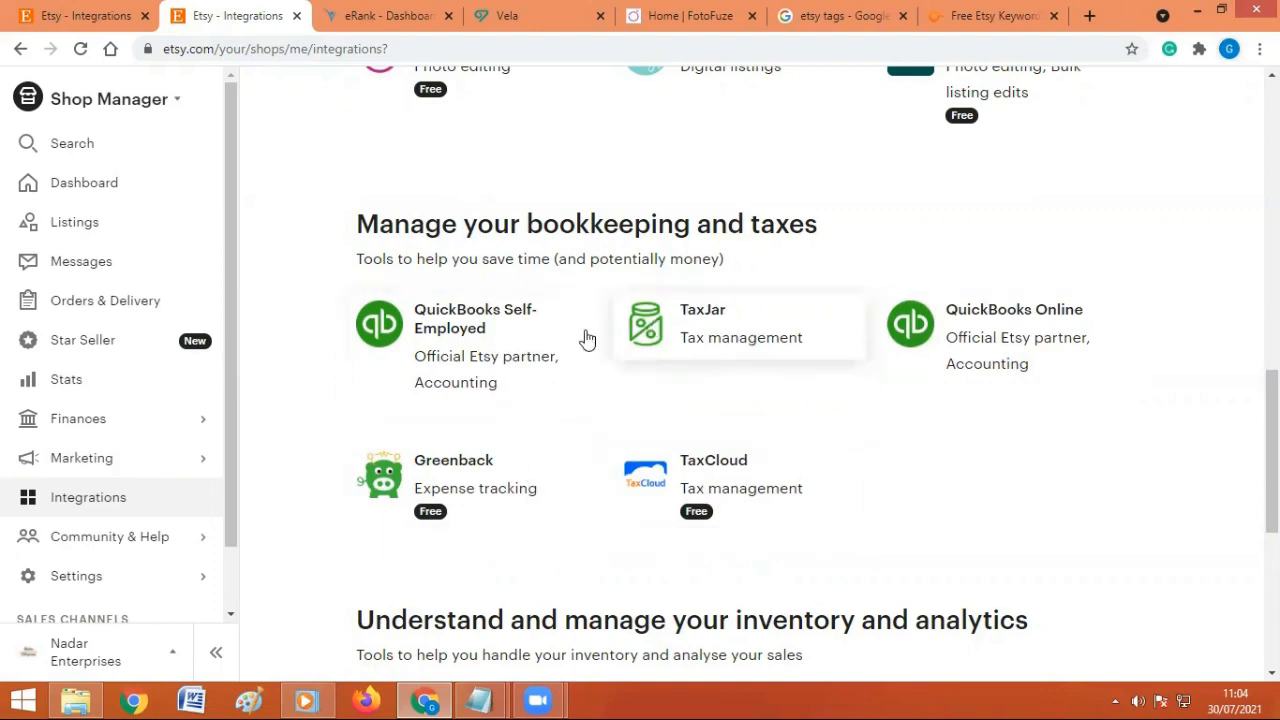
{"action": "scroll", "coordinate": [662, 465], "scroll_direction": "up", "scroll_amount": 4}
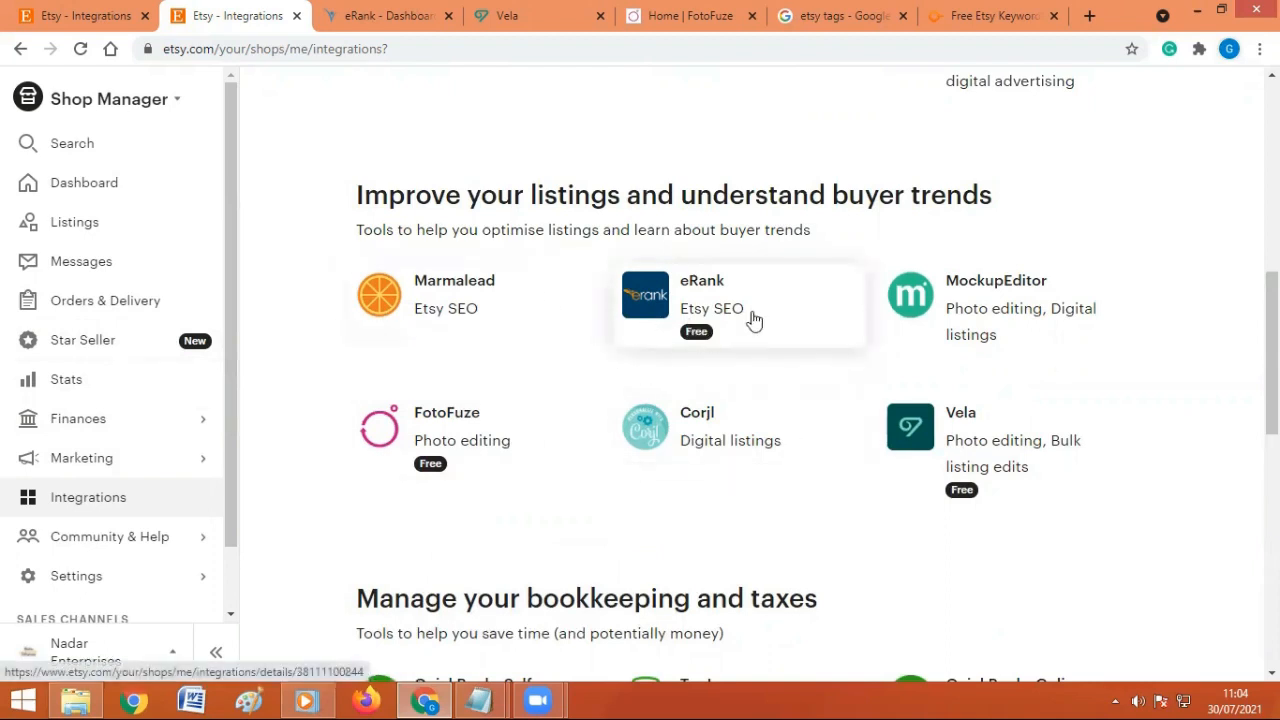
Switch to the eRank dashboard, open the Active Listings report and look over its table
{"action": "left_click", "coordinate": [335, 18]}
{"action": "mouse_move", "coordinate": [300, 97]}
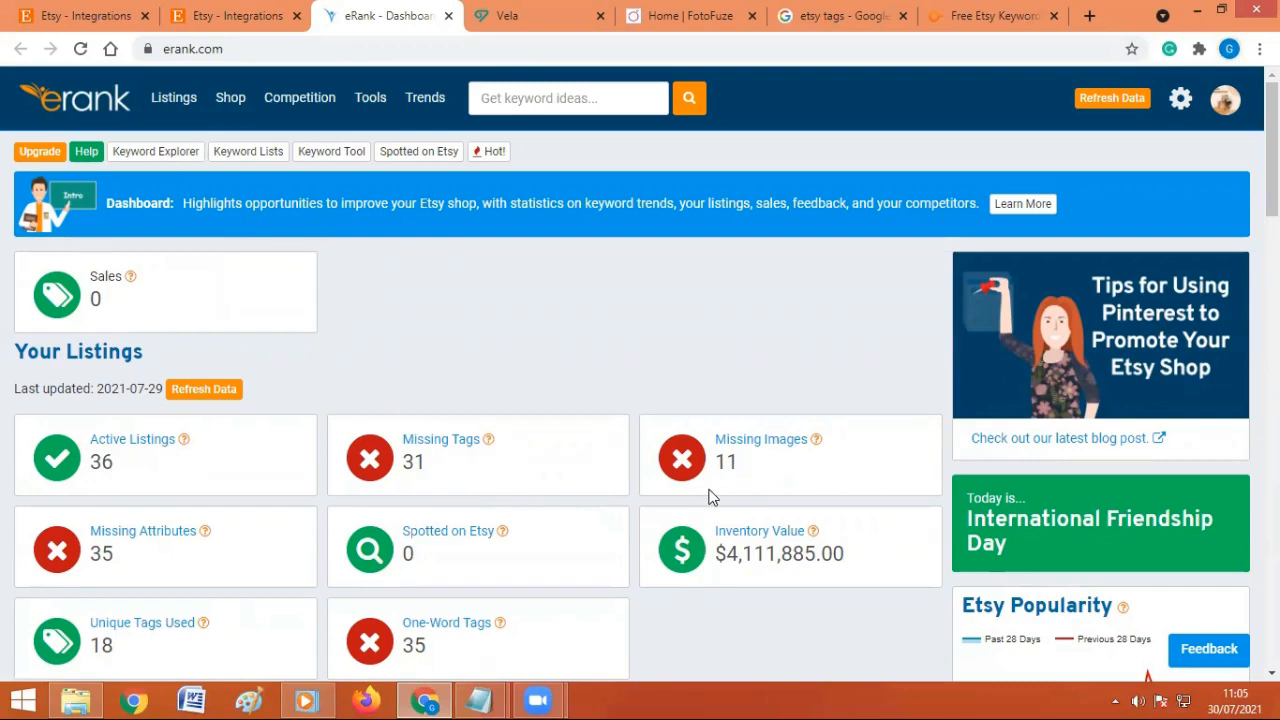
{"action": "left_click", "coordinate": [153, 448]}
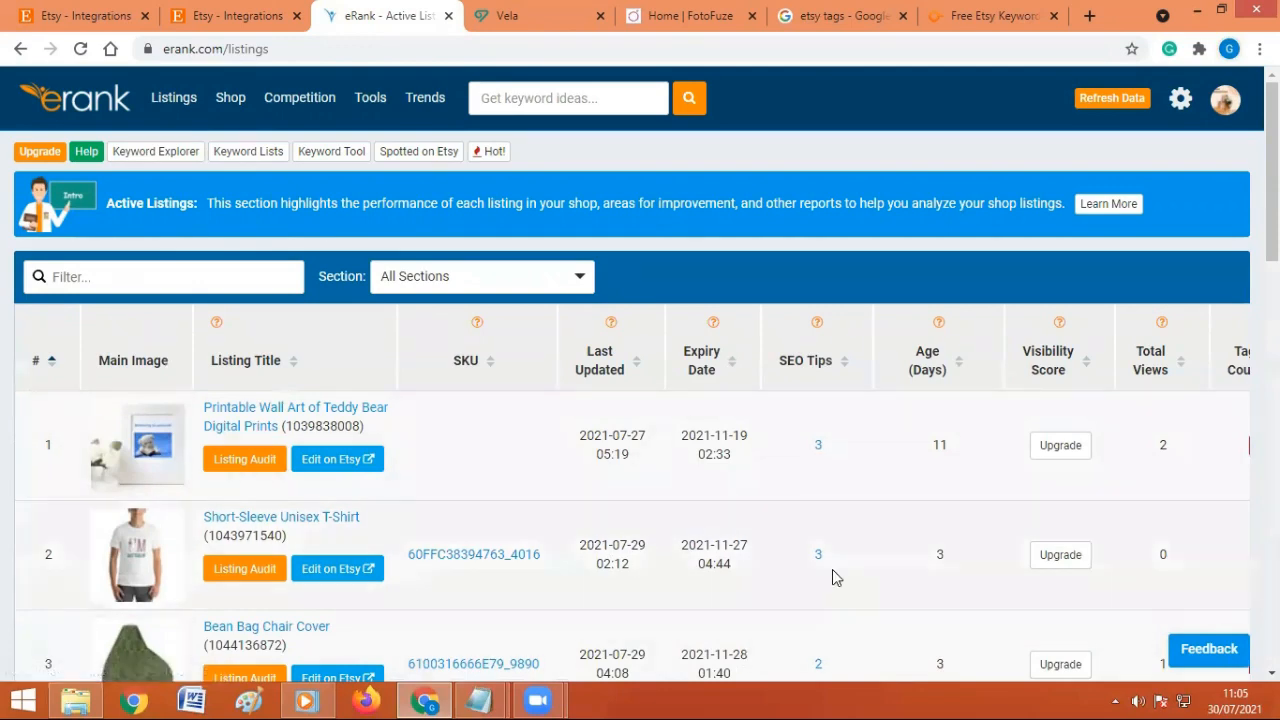
{"action": "scroll", "coordinate": [833, 573], "scroll_direction": "down", "scroll_amount": 3}
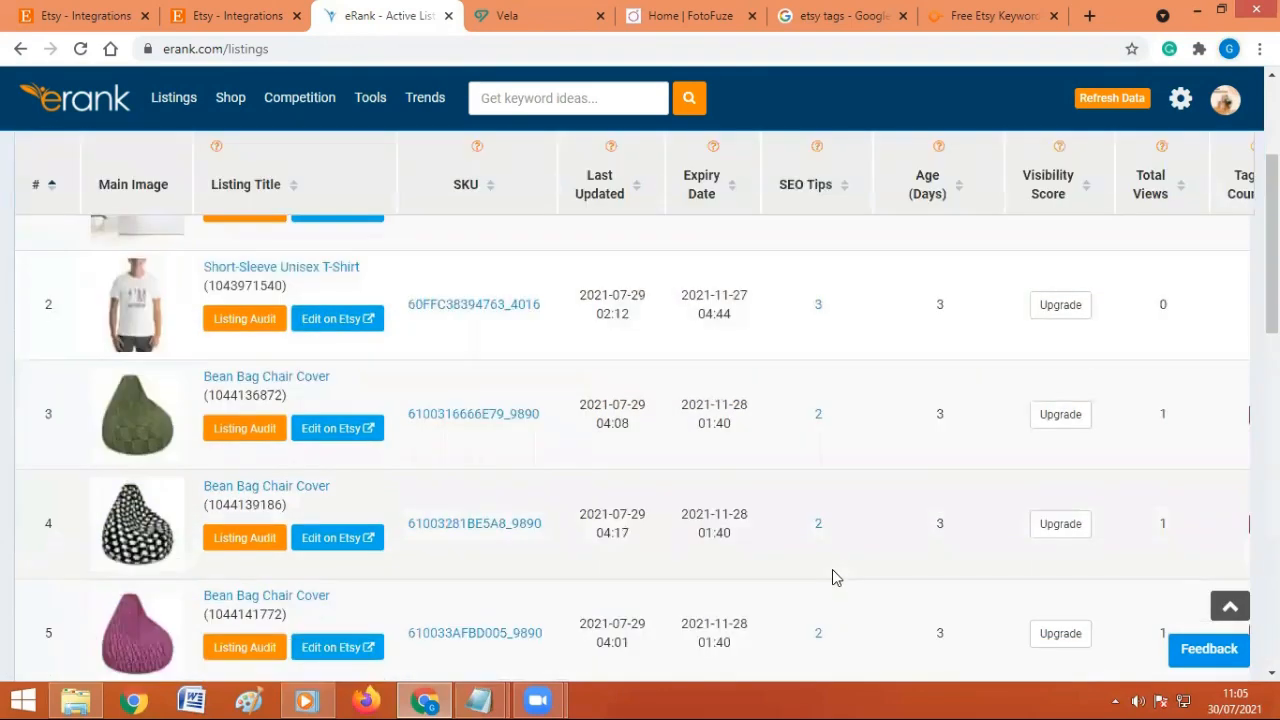
{"action": "scroll", "coordinate": [833, 571], "scroll_direction": "up", "scroll_amount": 2}
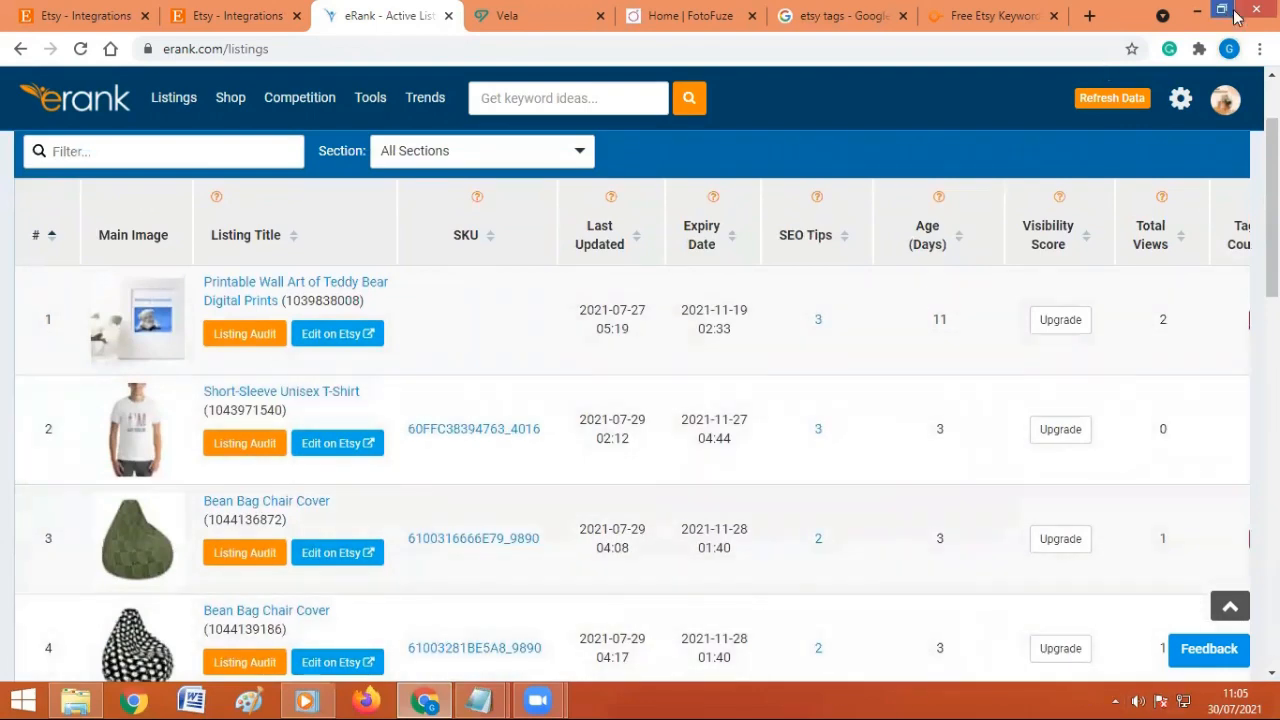
Set the page zoom to 90% and review the SEO tips, tag counts and image counts of the listed products
{"action": "left_click", "coordinate": [1260, 48]}
{"action": "left_click", "coordinate": [1134, 223]}
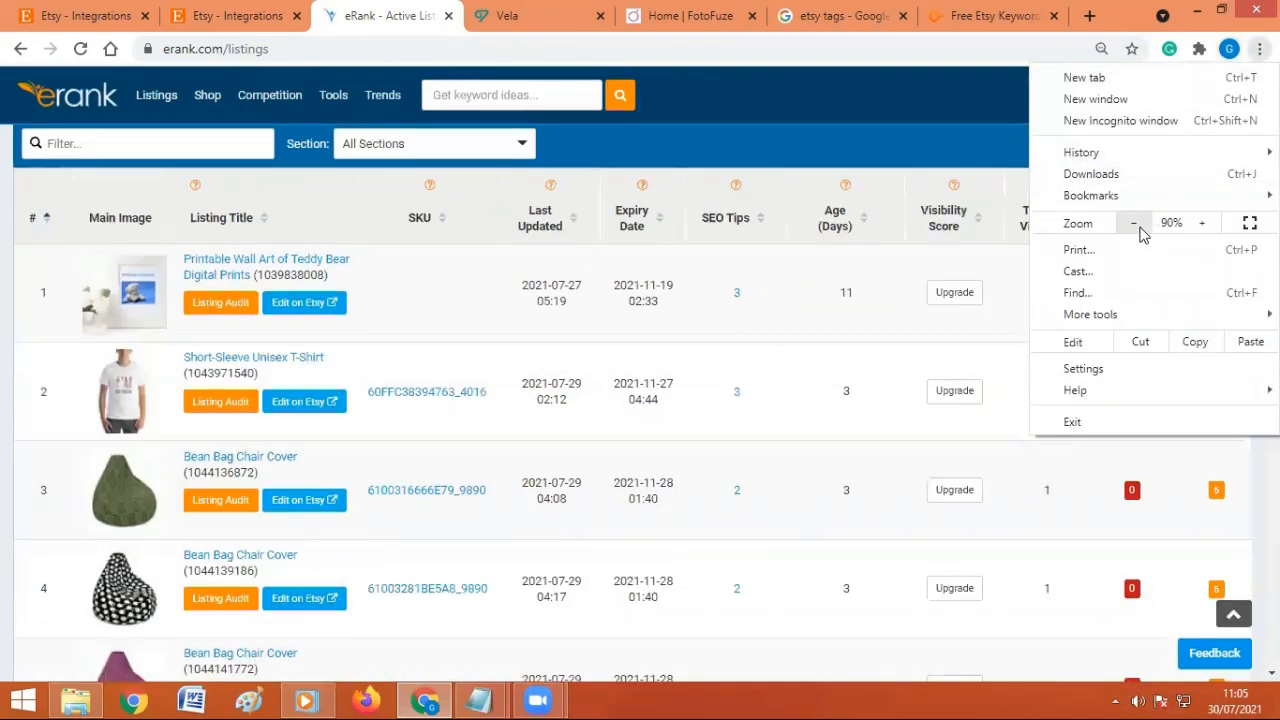
{"action": "left_click", "coordinate": [898, 325]}
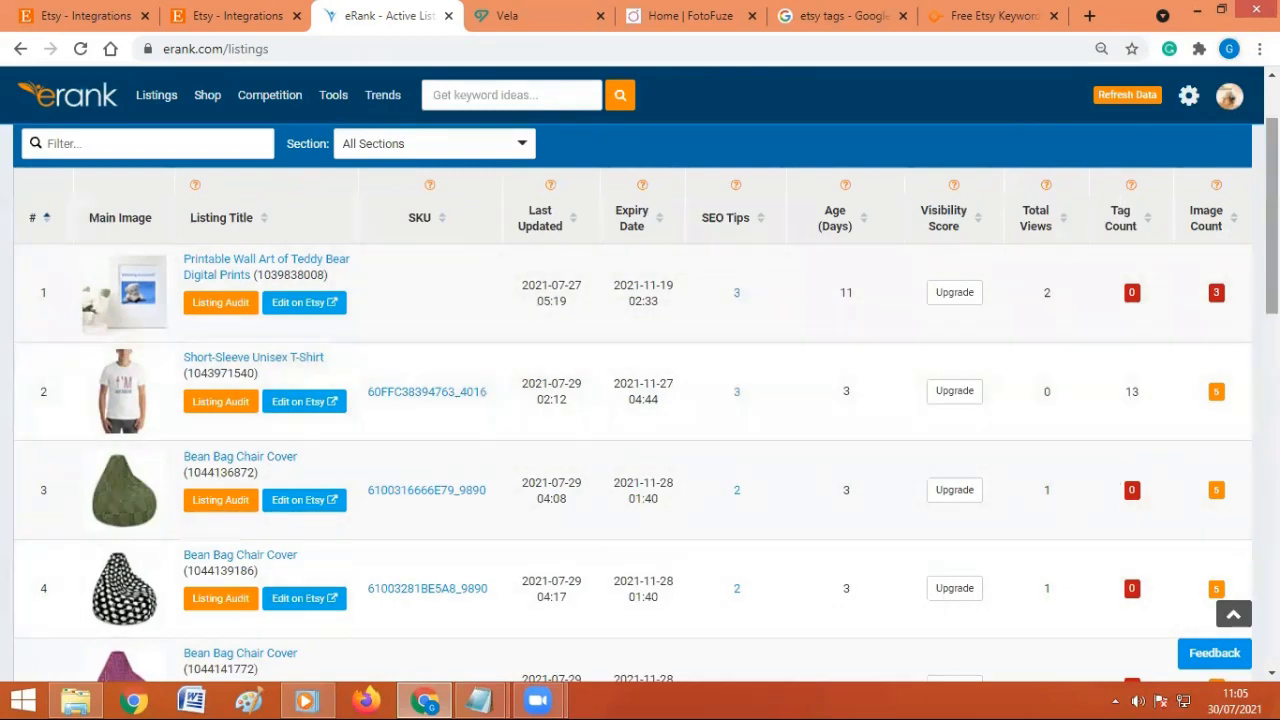
{"action": "scroll", "coordinate": [1208, 420], "scroll_direction": "down", "scroll_amount": 3}
{"action": "scroll", "coordinate": [640, 440], "scroll_direction": "up", "scroll_amount": 2}
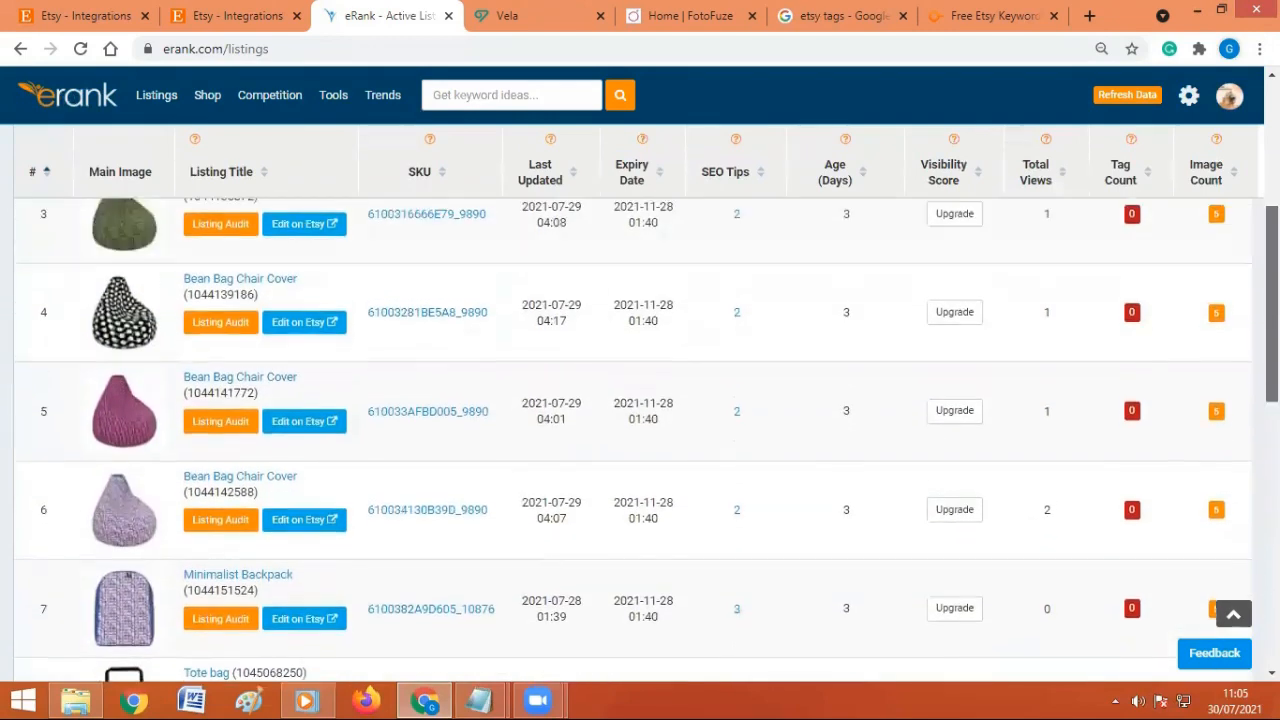
{"action": "scroll", "coordinate": [640, 440], "scroll_direction": "down", "scroll_amount": 6}
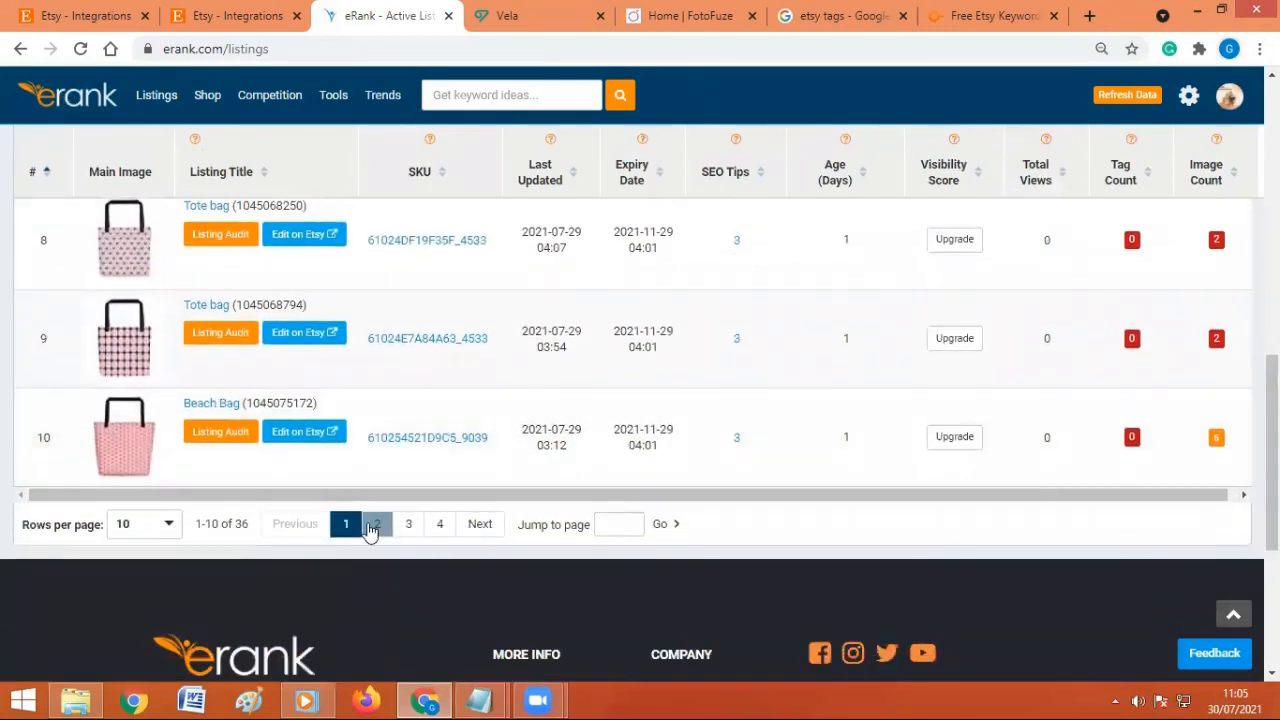
Open page 2 of the active listings report and check the listing improvement tools on Etsy's Integrations page
{"action": "left_click", "coordinate": [379, 526]}
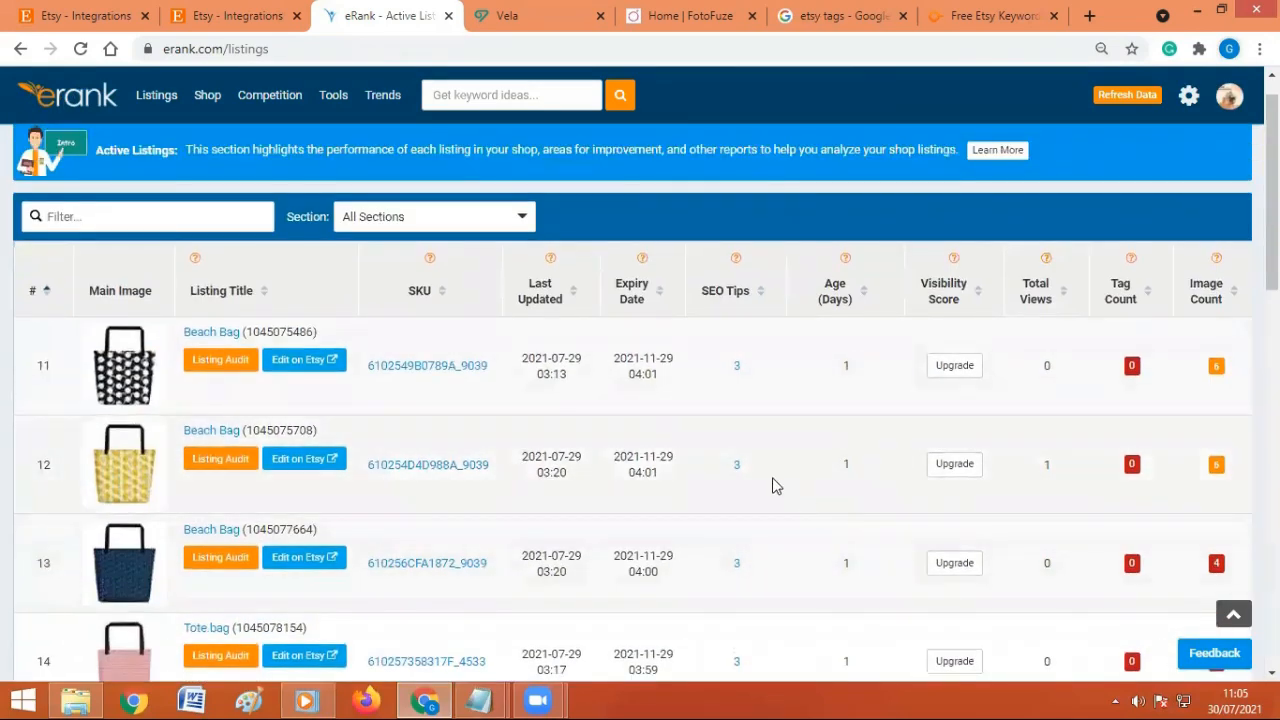
{"action": "left_click", "coordinate": [207, 12]}
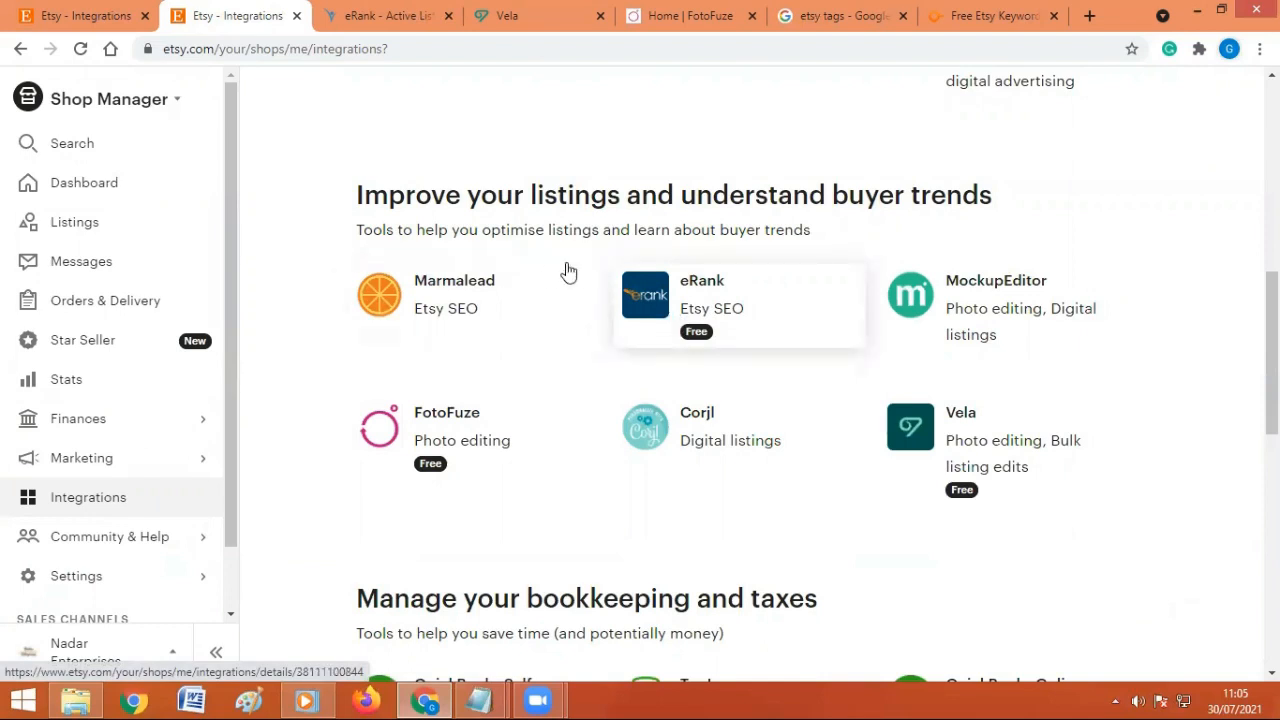
{"action": "left_click", "coordinate": [416, 17]}
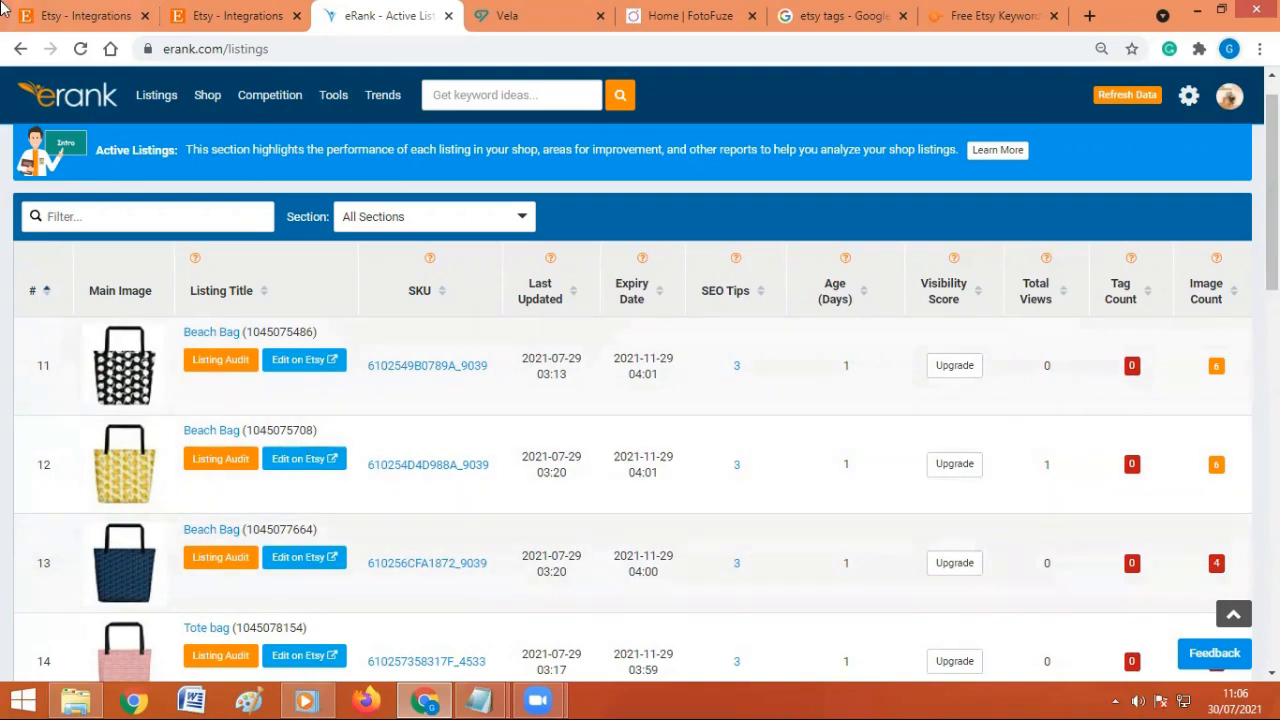
Switch to Etsy Shop Manager and open the Bean Bag Chair Cover listing from the shop's listings to view its photos
{"action": "left_click", "coordinate": [182, 15]}
{"action": "left_click", "coordinate": [108, 27]}
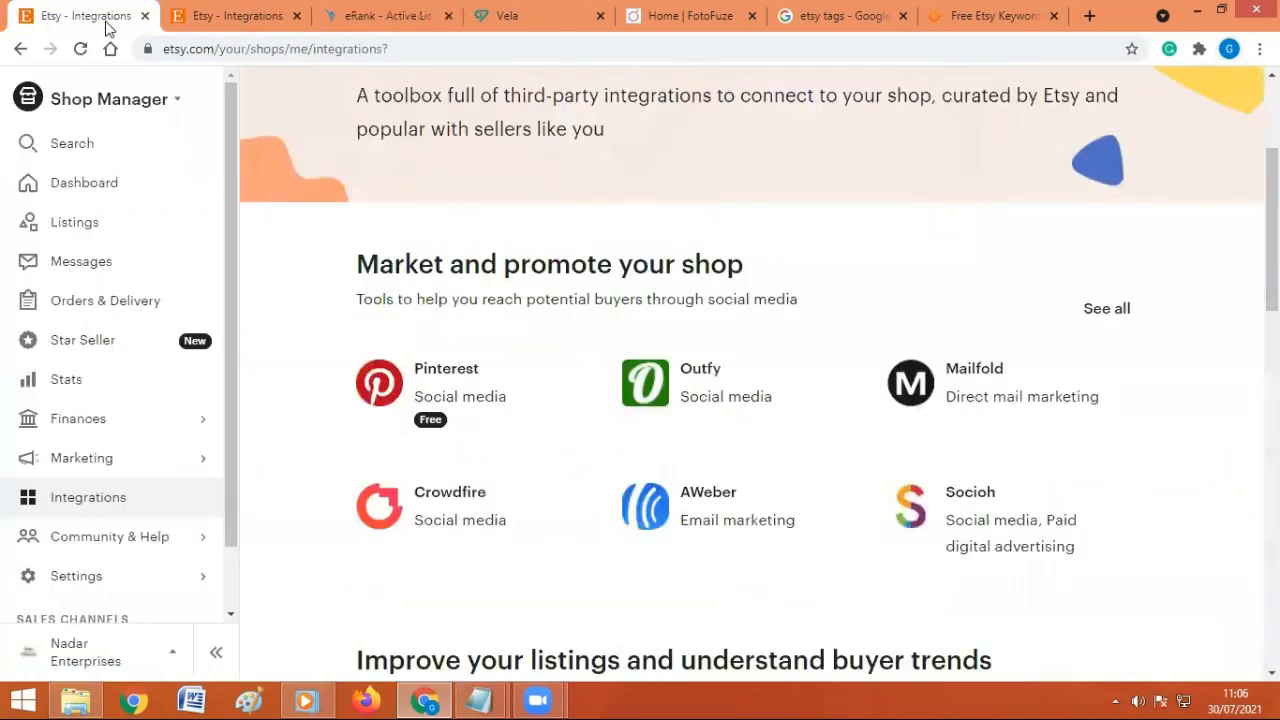
{"action": "left_click", "coordinate": [94, 224]}
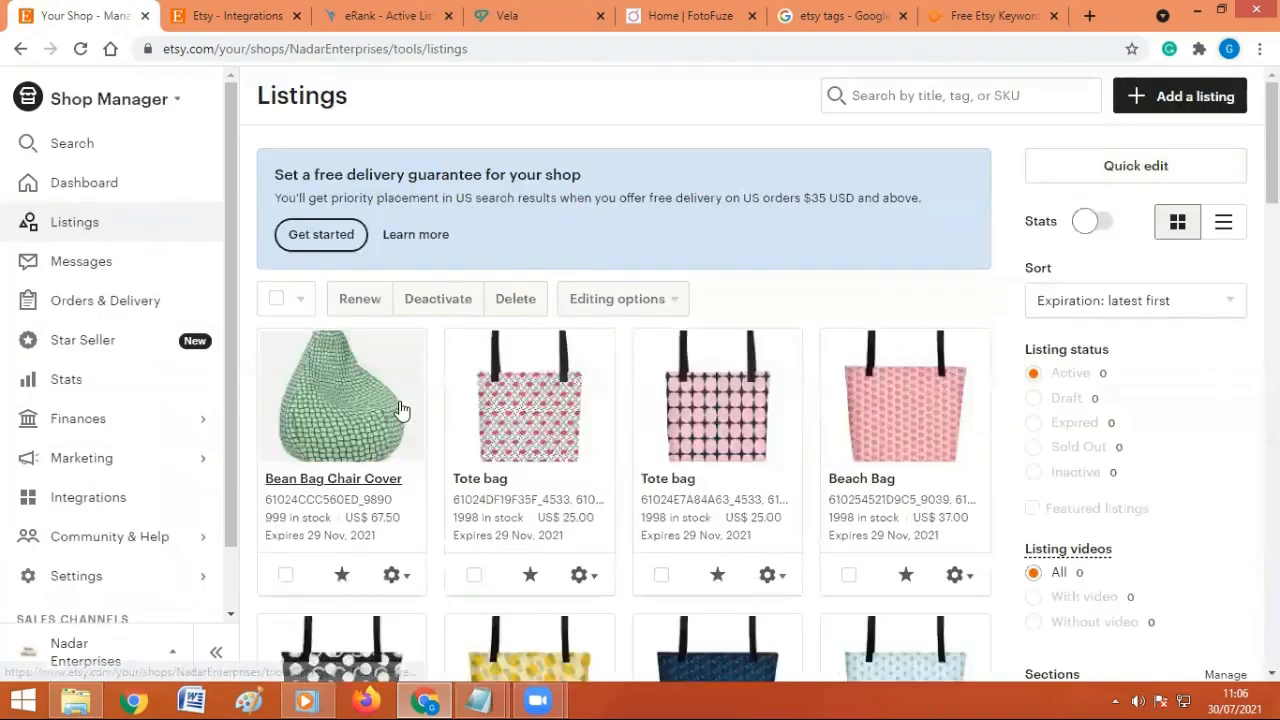
{"action": "left_click", "coordinate": [358, 418]}
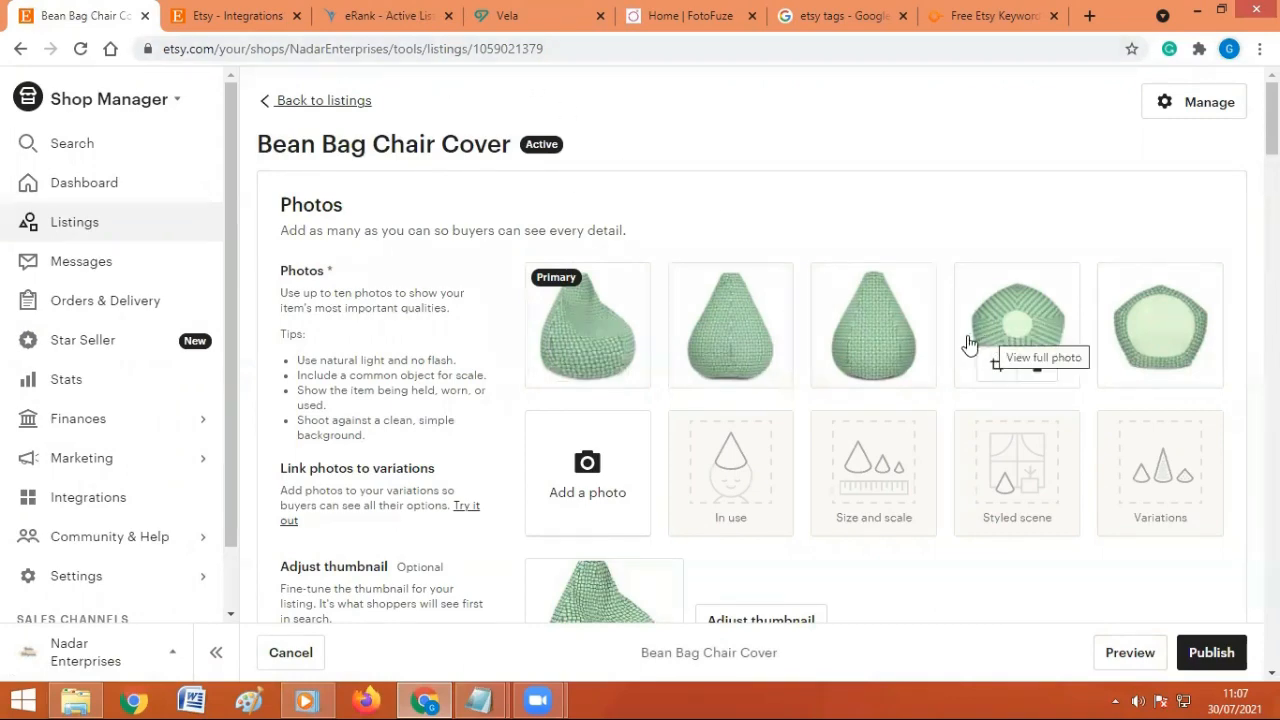
Return to eRank, review the tag and image counts of the page 2 listings, and close the report
{"action": "left_click", "coordinate": [399, 24]}
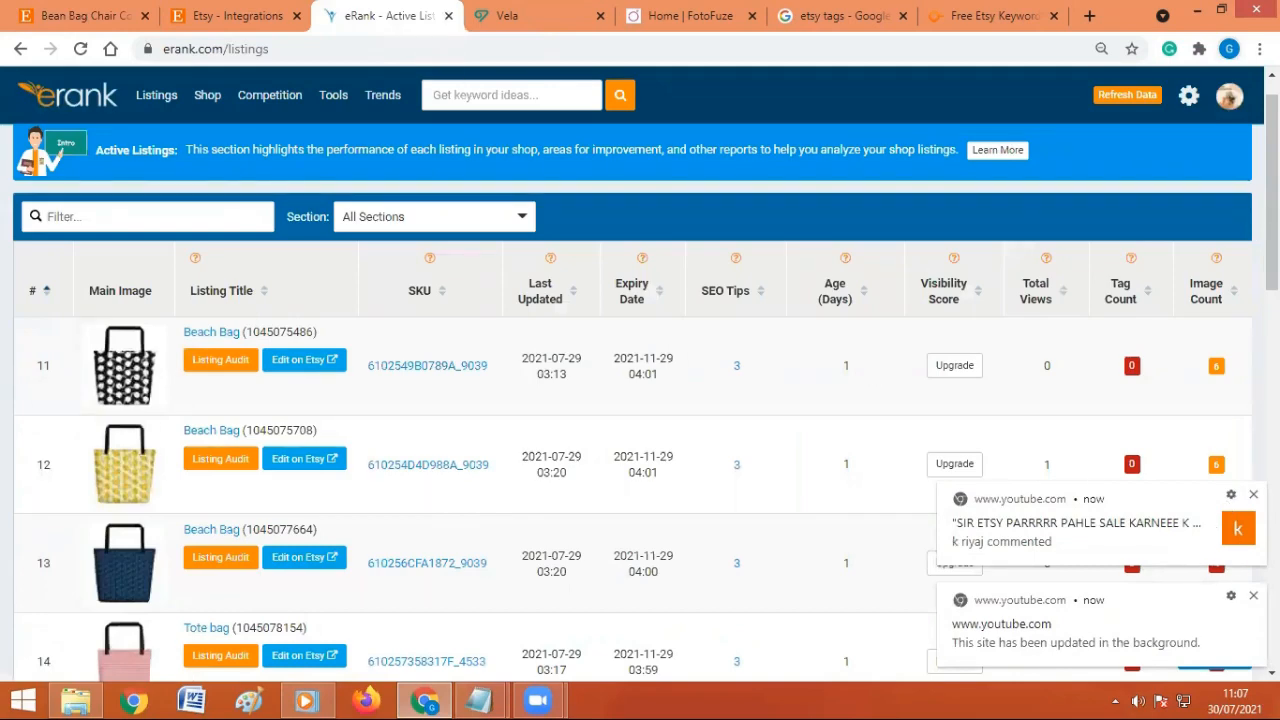
{"action": "left_click", "coordinate": [1253, 595]}
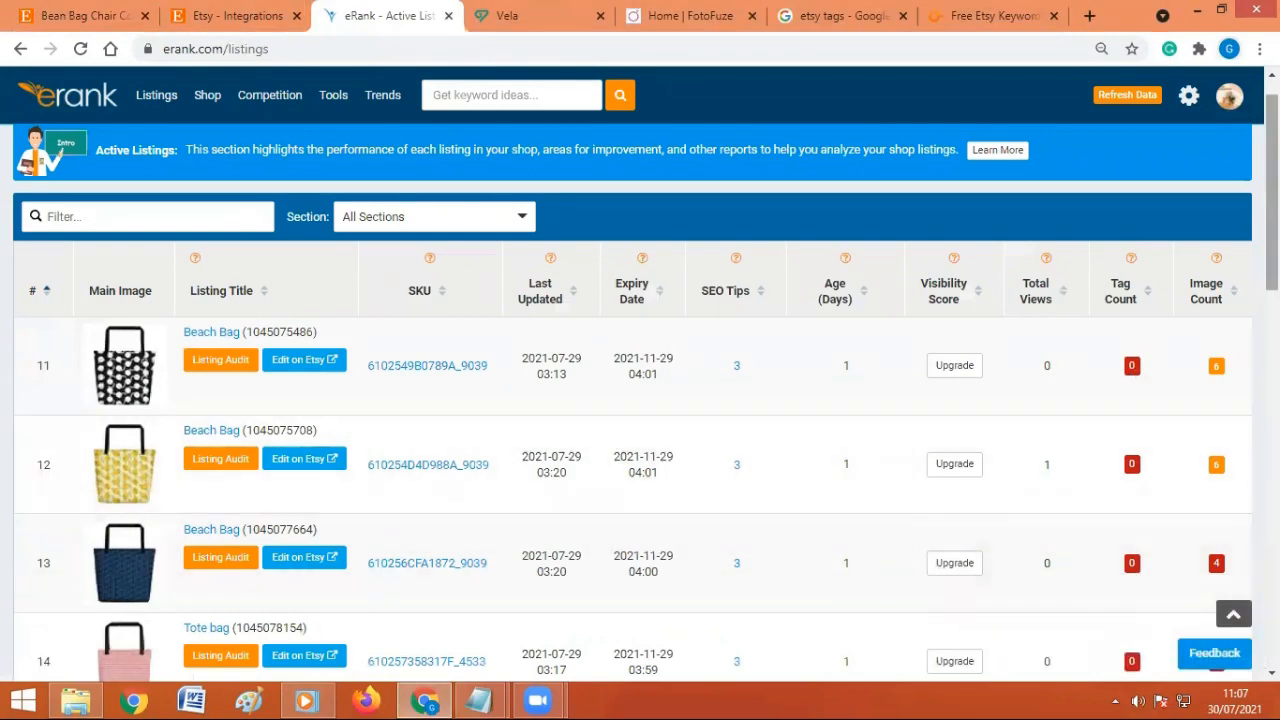
{"action": "scroll", "coordinate": [640, 400], "scroll_direction": "down", "scroll_amount": 3}
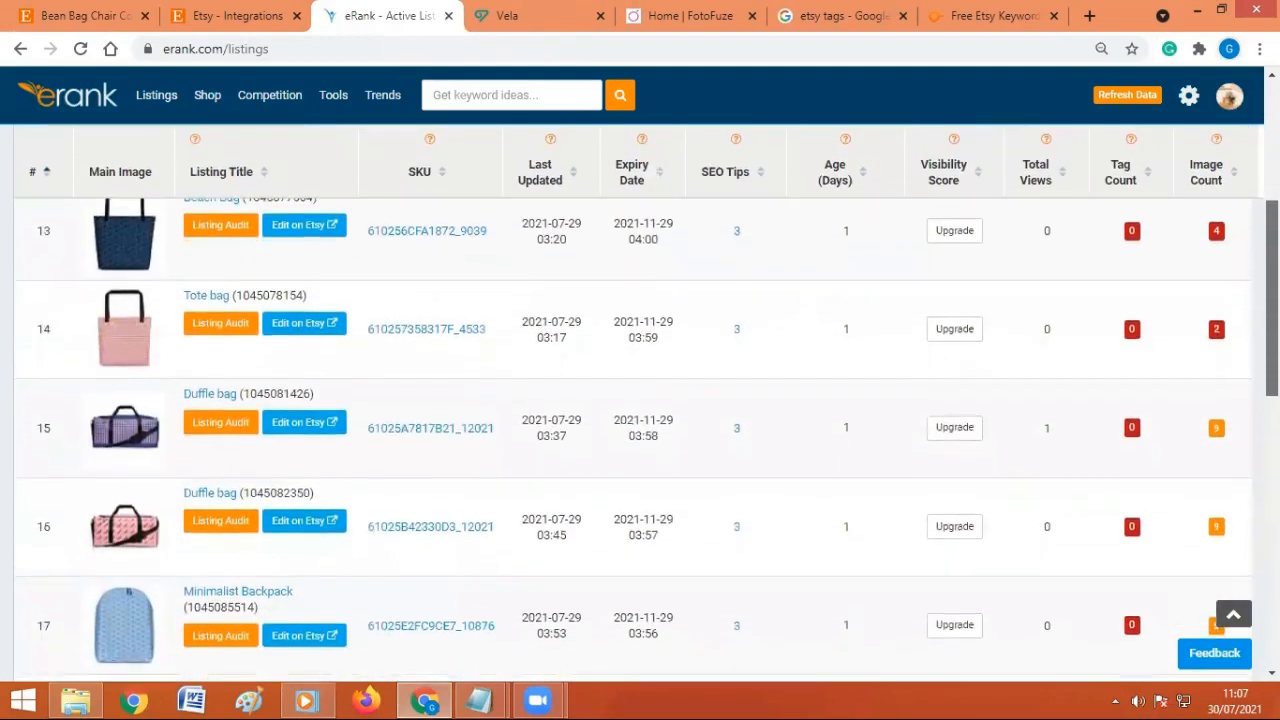
{"action": "scroll", "coordinate": [1046, 442], "scroll_direction": "down", "scroll_amount": 1}
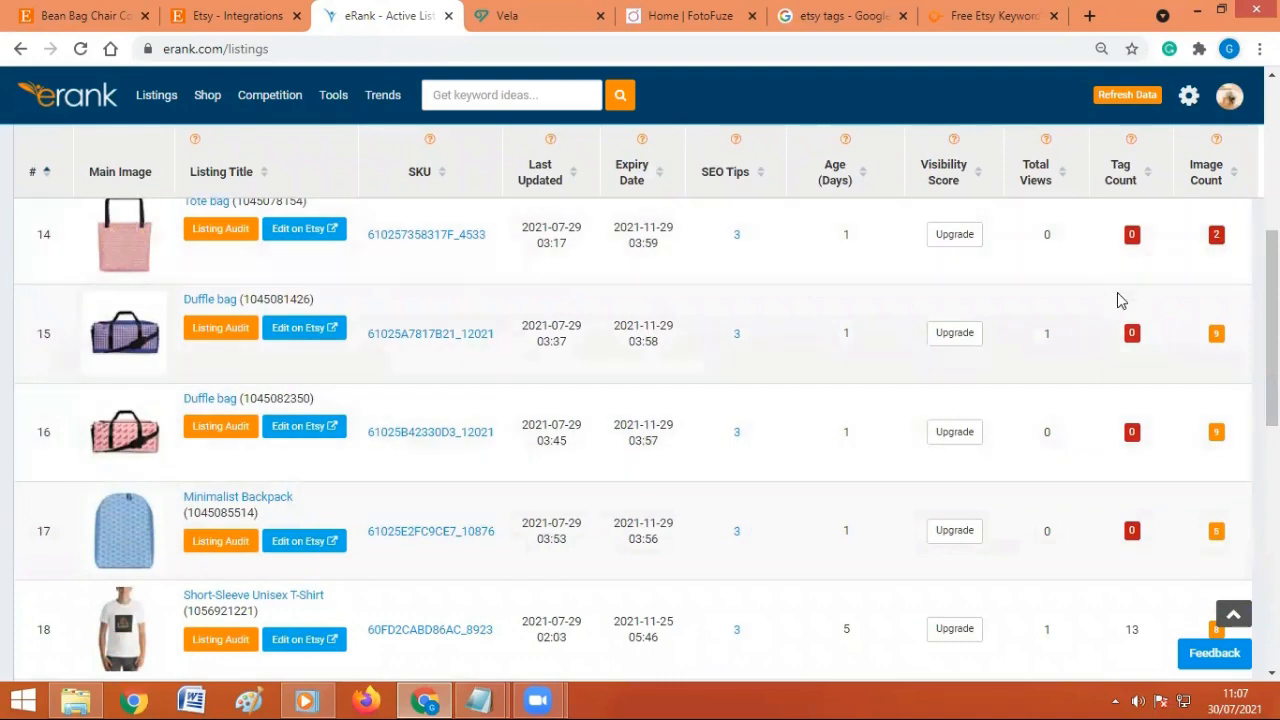
{"action": "scroll", "coordinate": [1272, 320], "scroll_direction": "down", "scroll_amount": 1}
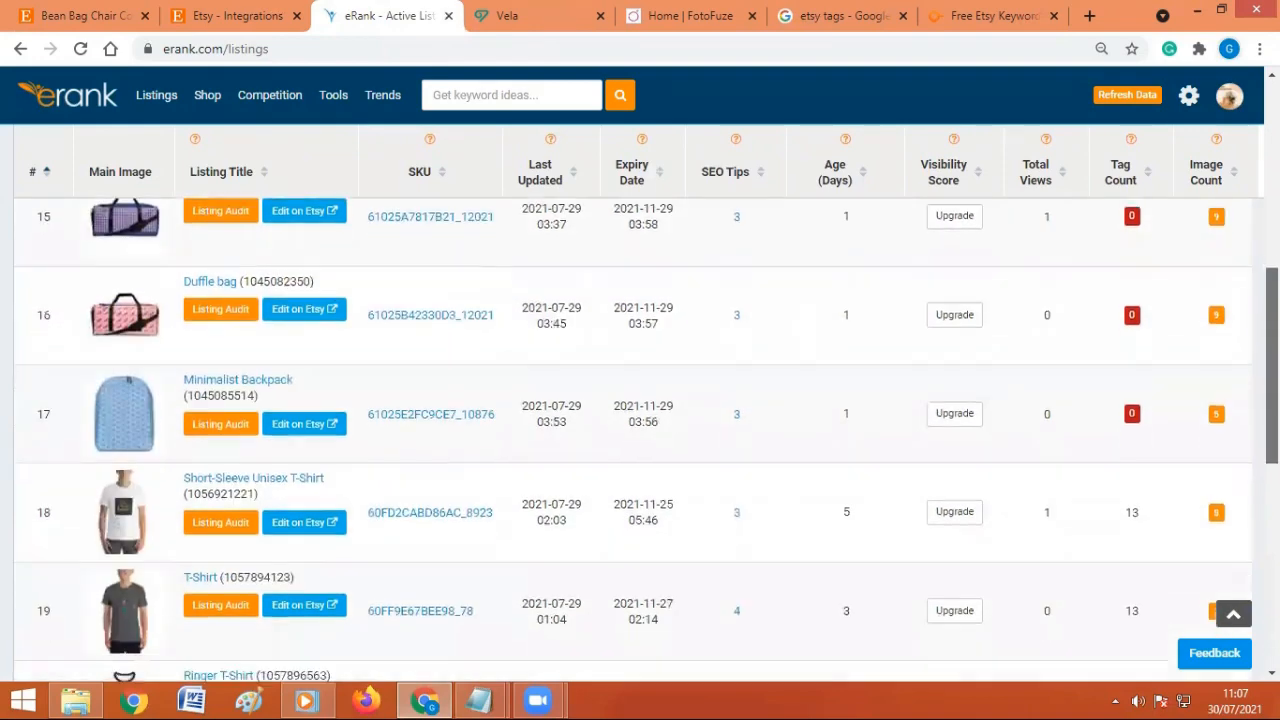
{"action": "scroll", "coordinate": [1272, 320], "scroll_direction": "down", "scroll_amount": 3}
{"action": "scroll", "coordinate": [886, 206], "scroll_direction": "up", "scroll_amount": 8}
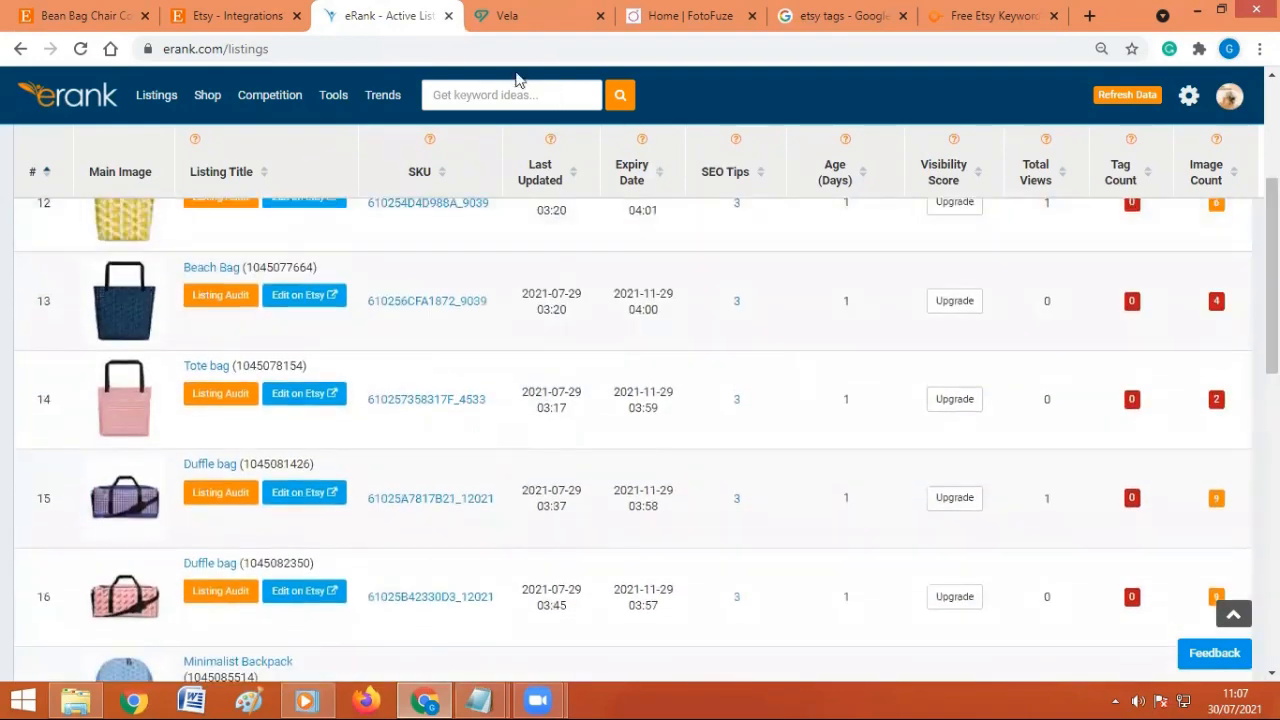
{"action": "key", "text": "ctrl+w"}
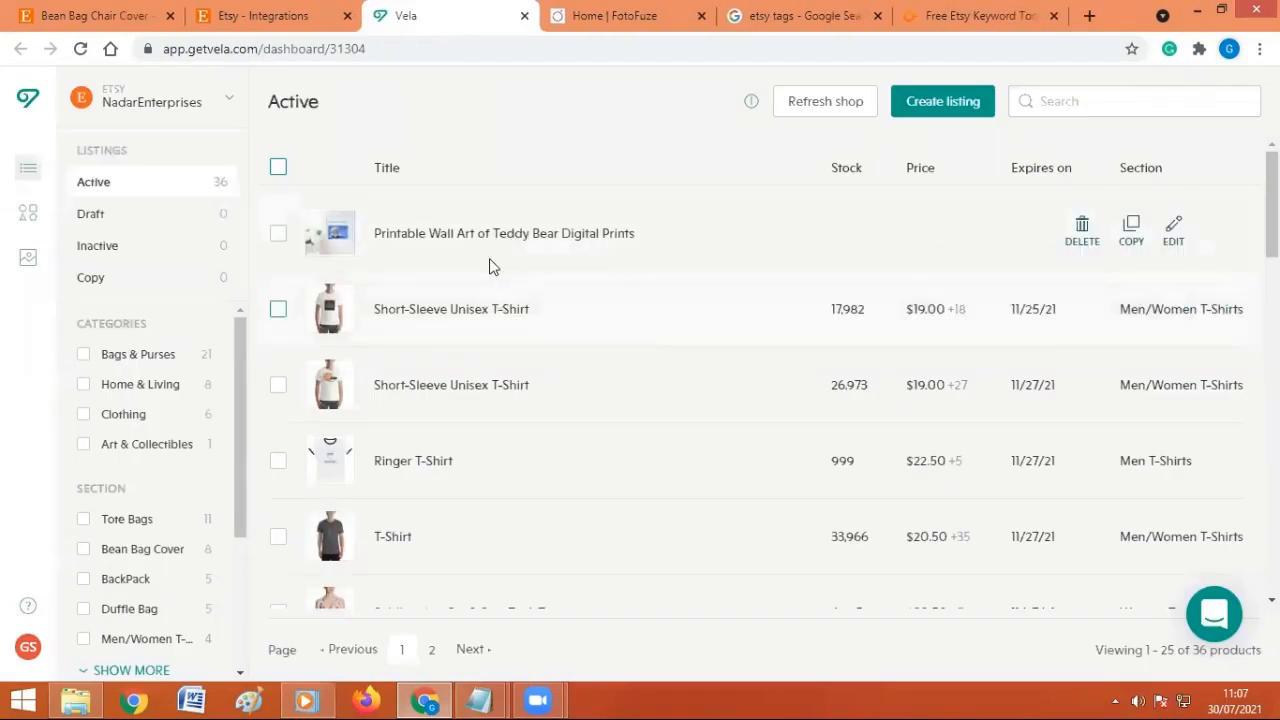
Go back to Etsy's Integrations page and look through the tools from social media marketing to inventory and analytics
{"action": "left_click", "coordinate": [252, 17]}
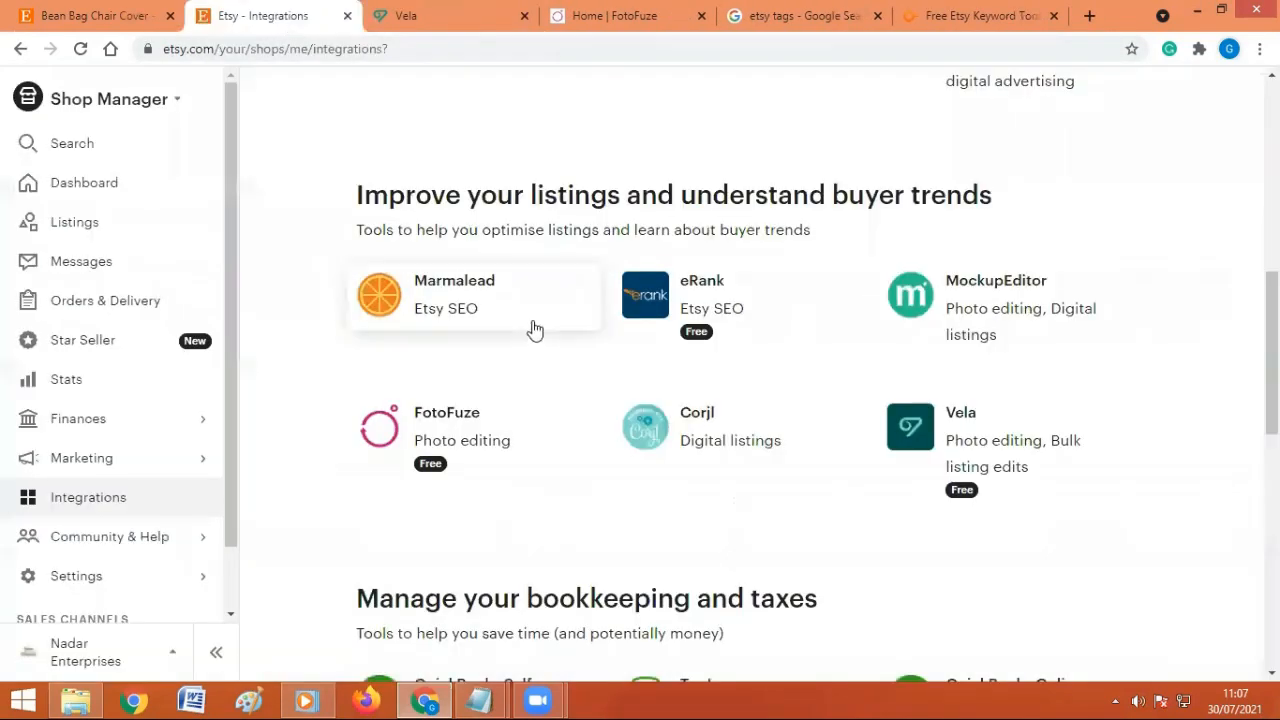
{"action": "scroll", "coordinate": [724, 452], "scroll_direction": "up", "scroll_amount": 4}
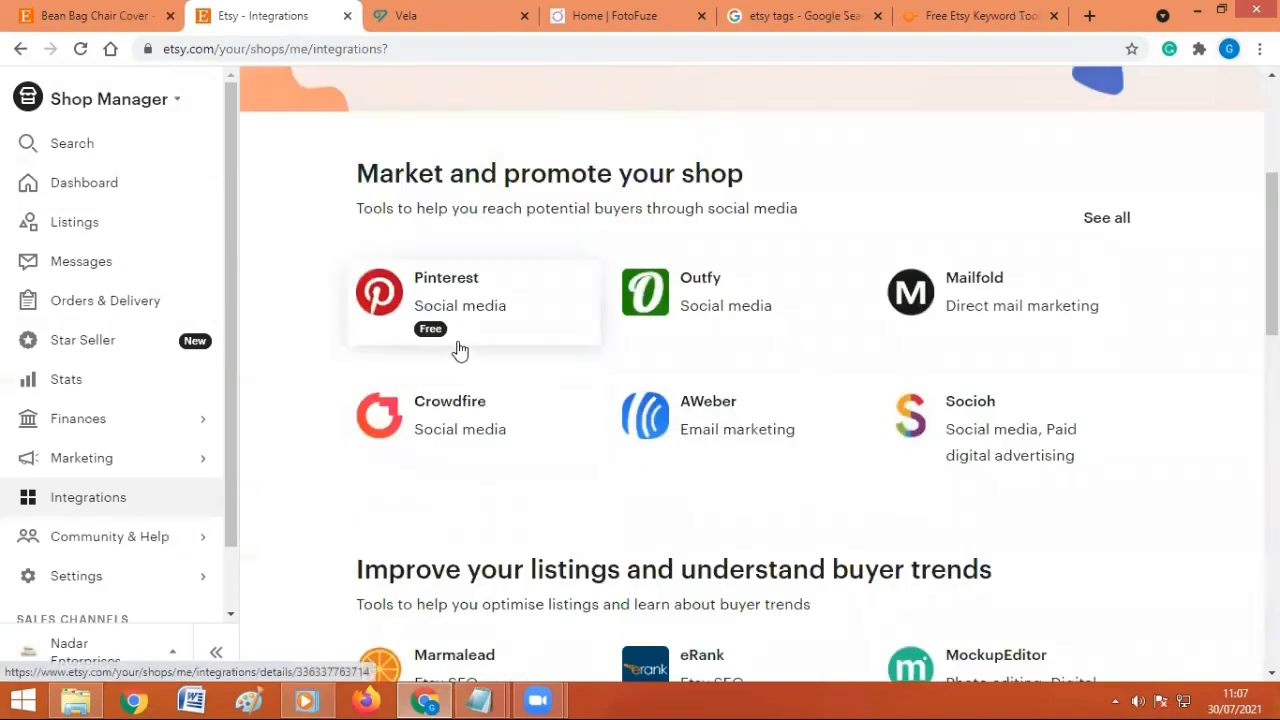
{"action": "scroll", "coordinate": [666, 371], "scroll_direction": "down", "scroll_amount": 4}
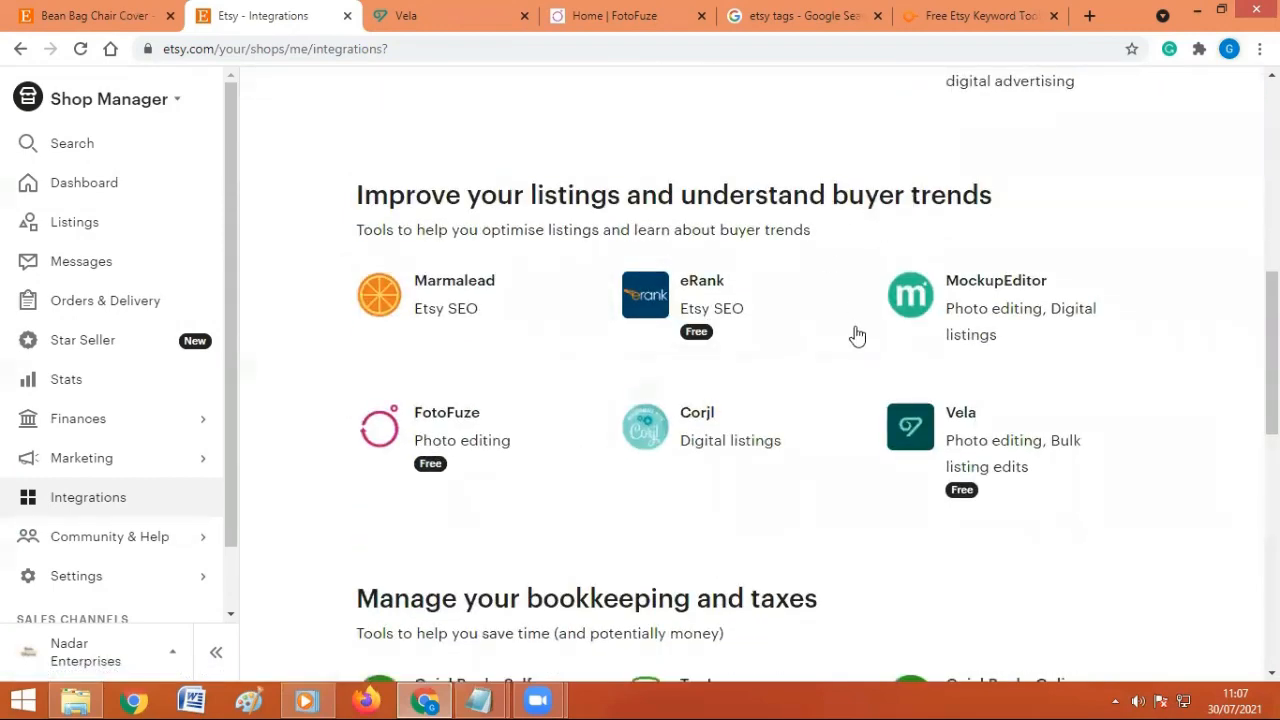
{"action": "scroll", "coordinate": [851, 334], "scroll_direction": "down", "scroll_amount": 3}
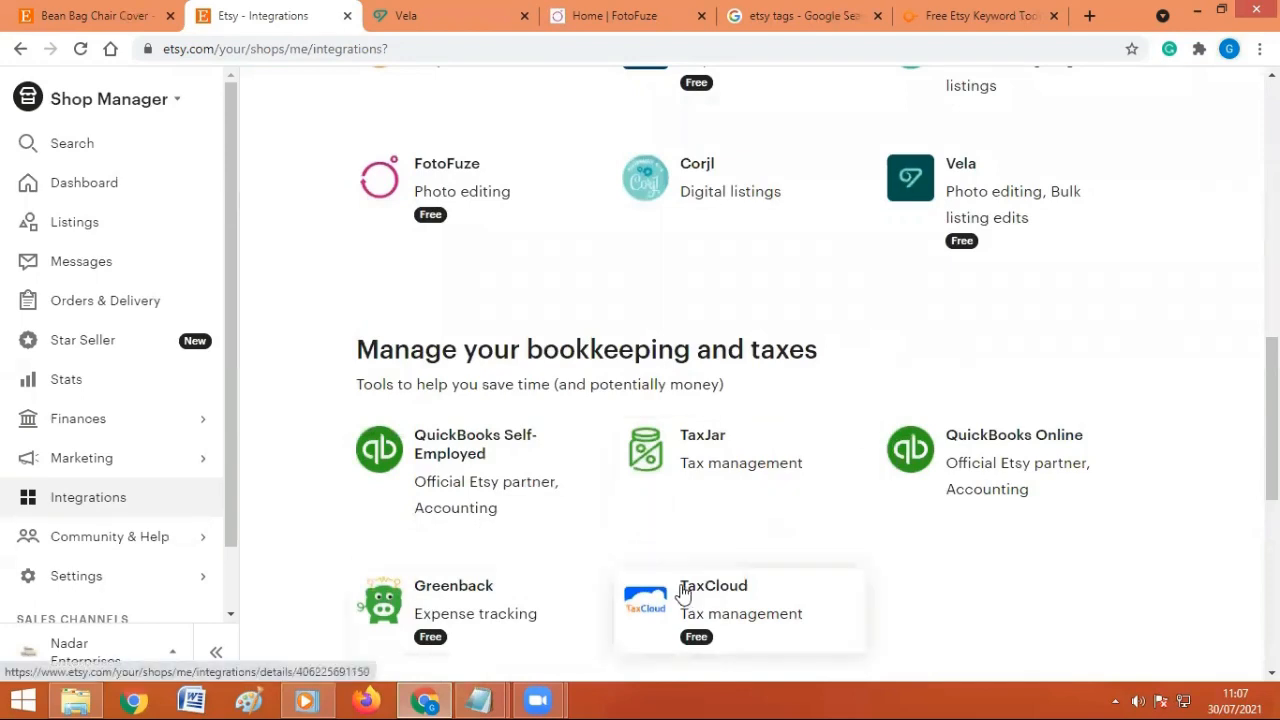
{"action": "scroll", "coordinate": [640, 580], "scroll_direction": "down", "scroll_amount": 3}
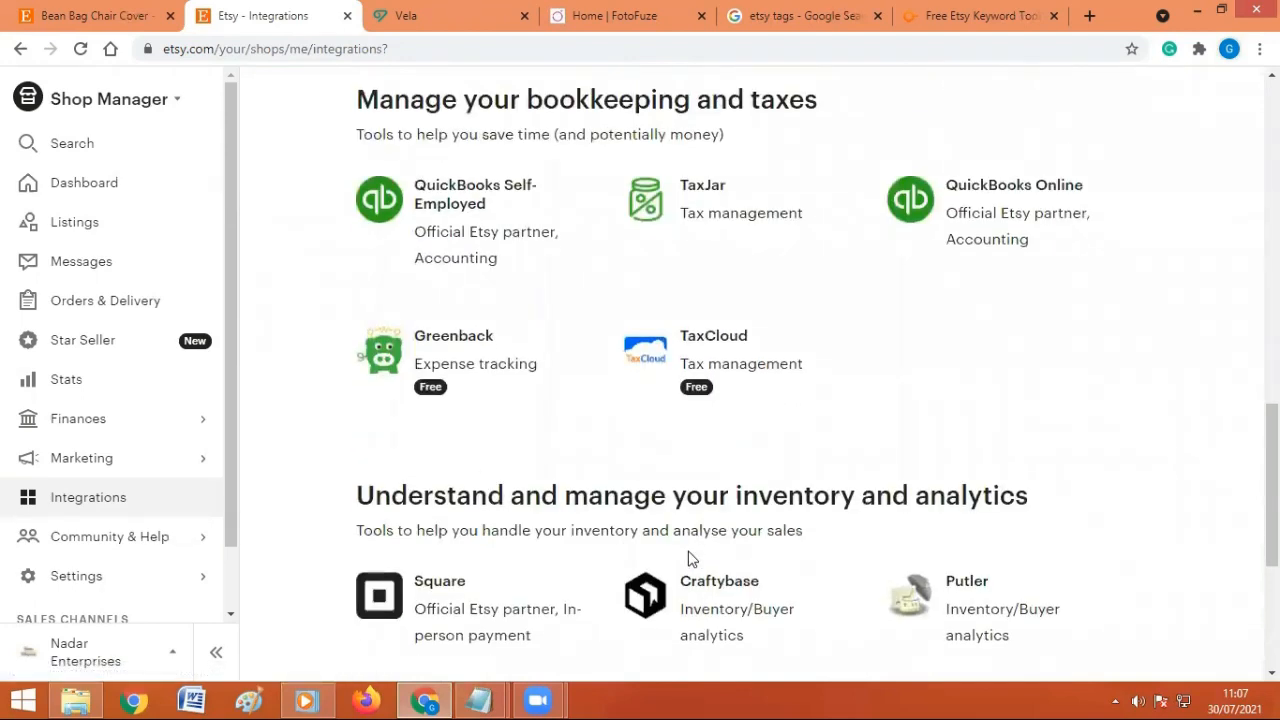
{"action": "scroll", "coordinate": [688, 558], "scroll_direction": "down", "scroll_amount": 4}
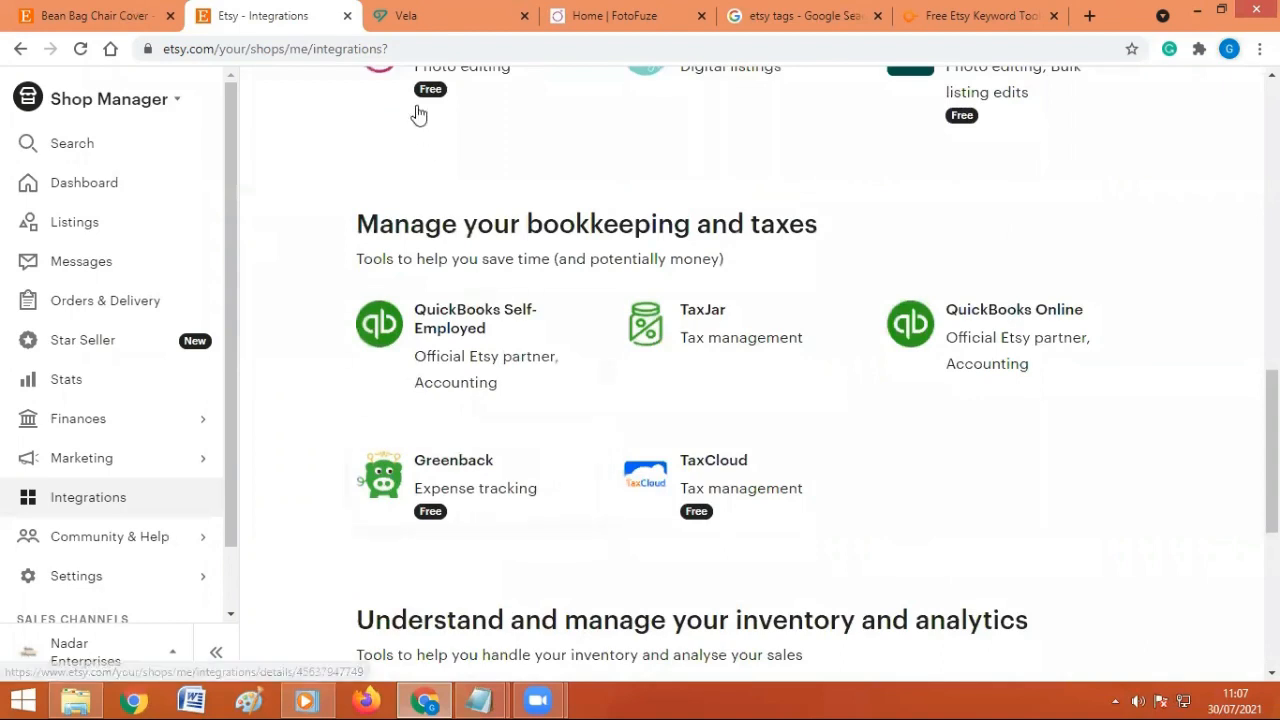
Switch to Vela, expand the full section list, review the category, section and tag filters, and close Vela
{"action": "left_click_drag", "start_coordinate": [444, 18], "coordinate": [286, 20]}
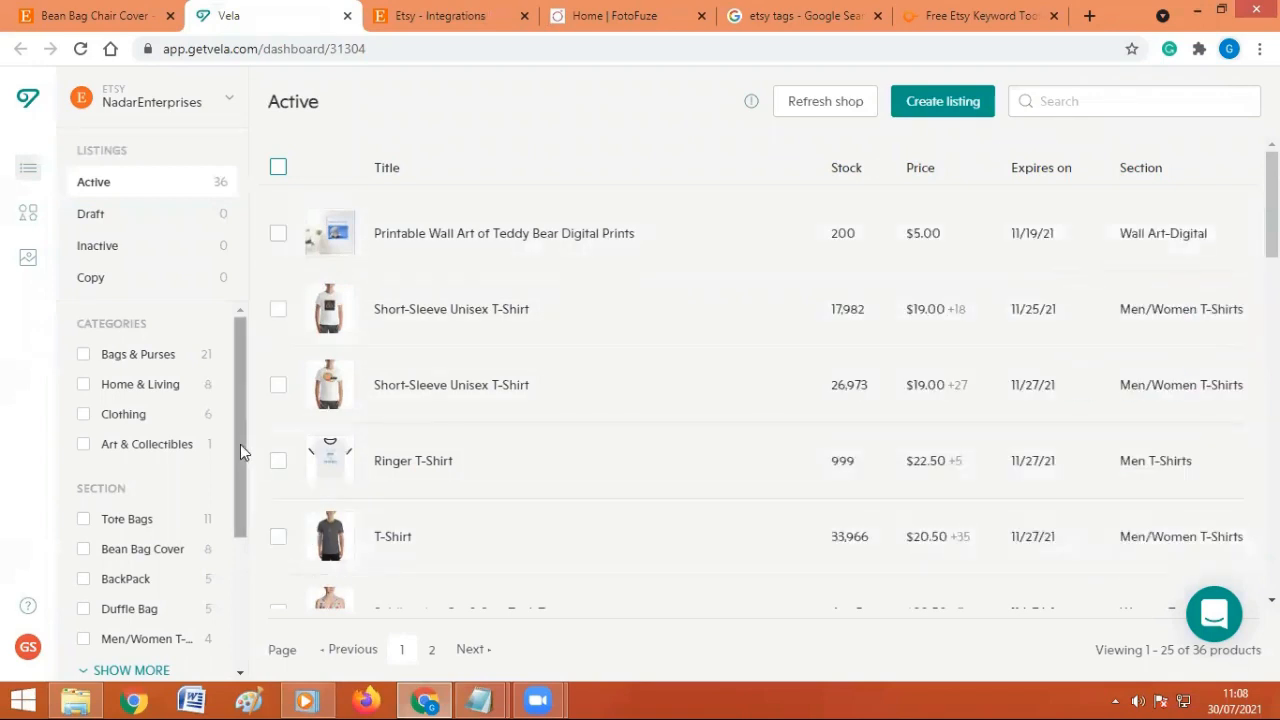
{"action": "left_click_drag", "start_coordinate": [240, 444], "coordinate": [234, 513]}
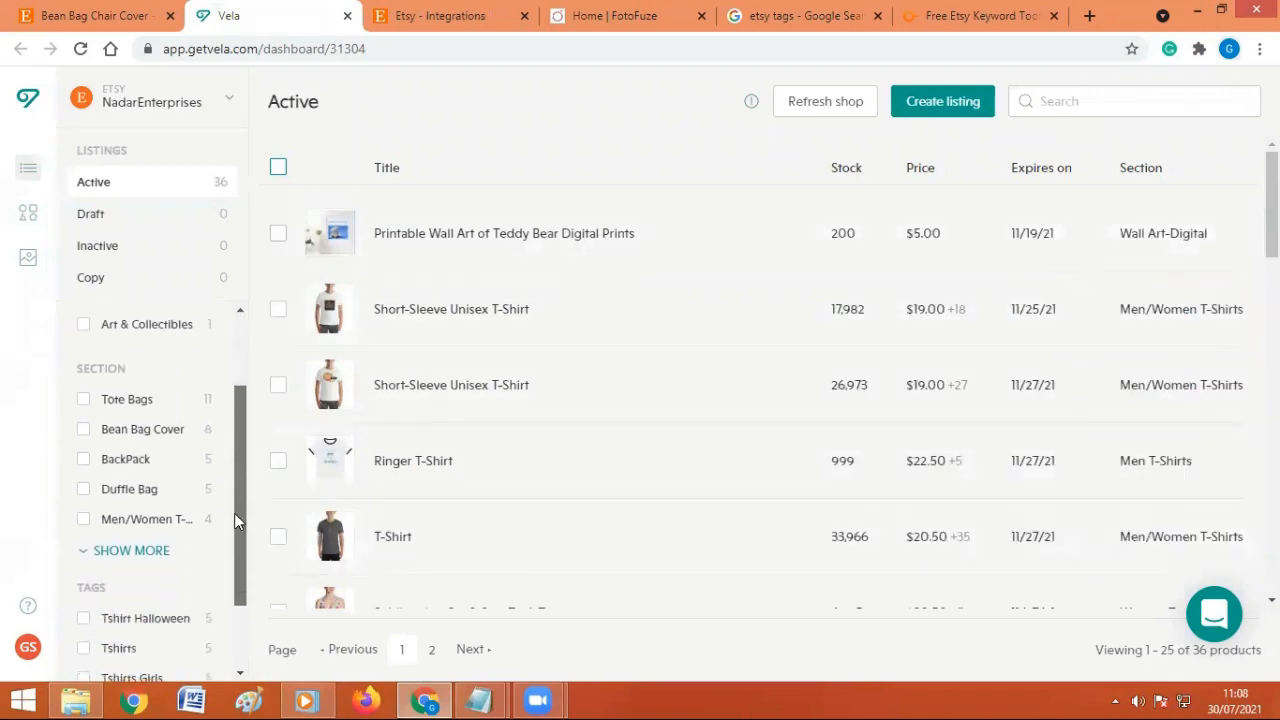
{"action": "left_click", "coordinate": [136, 551]}
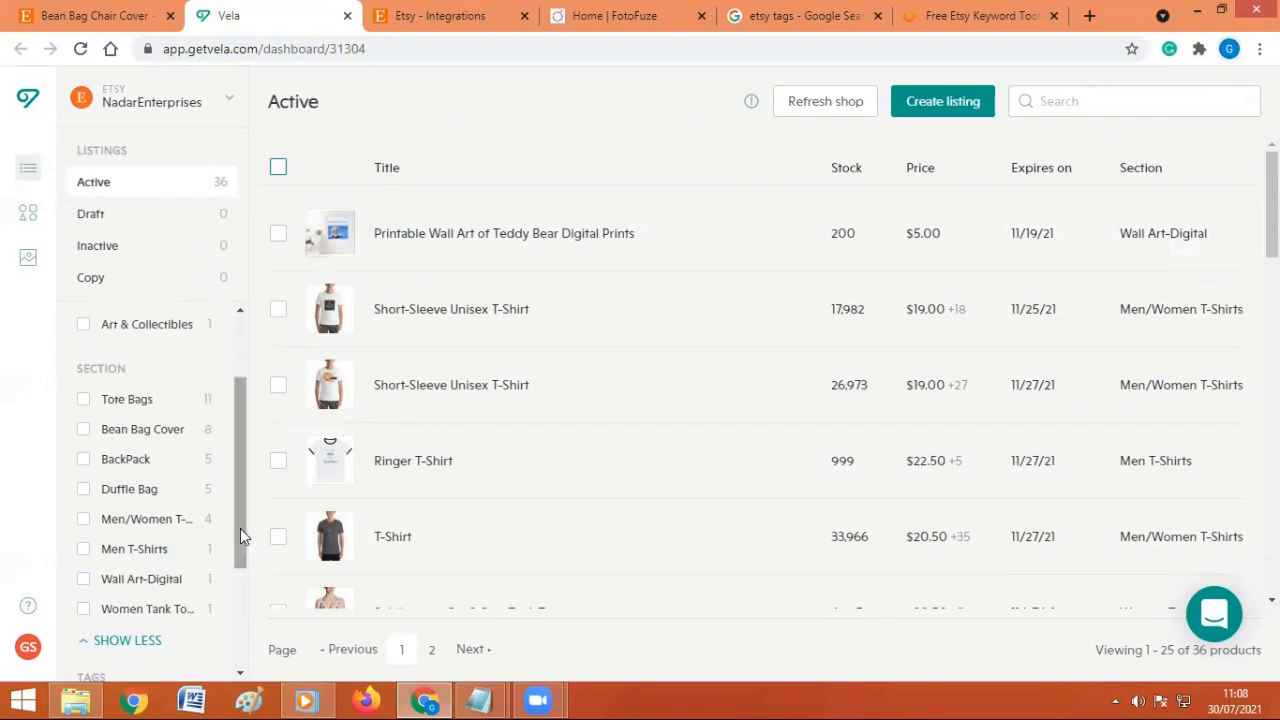
{"action": "left_click_drag", "start_coordinate": [240, 528], "coordinate": [247, 645]}
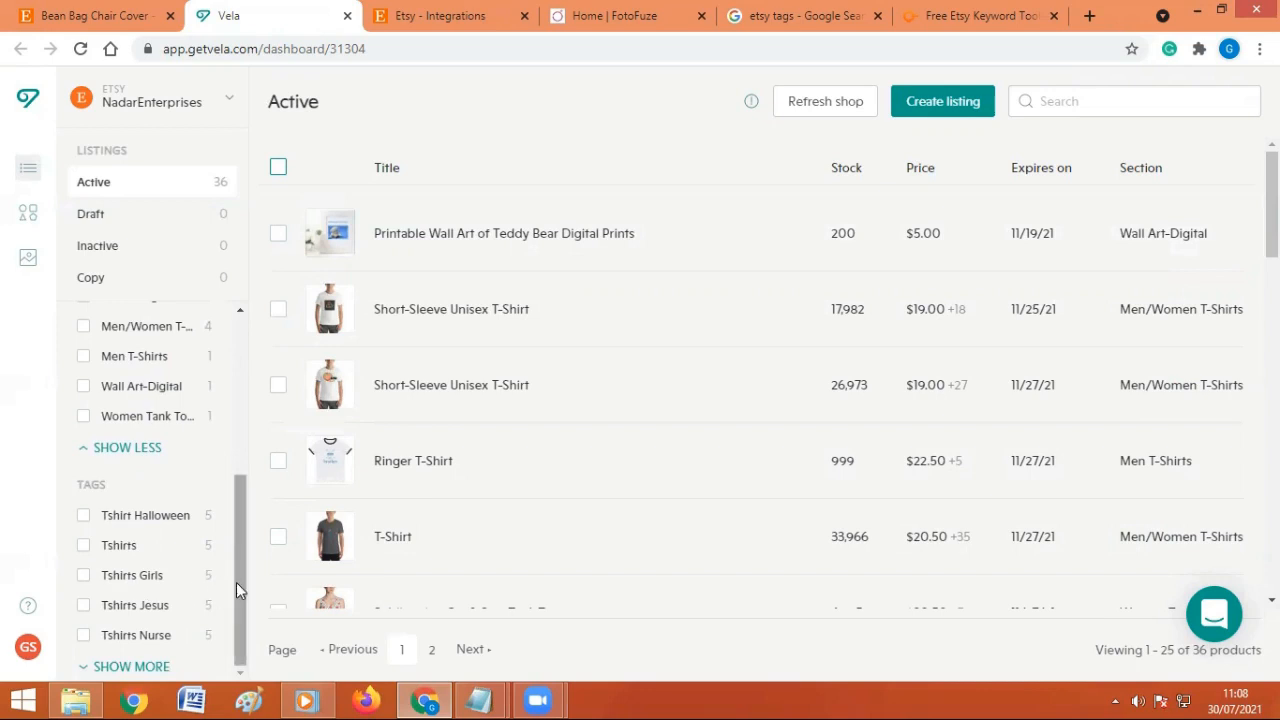
{"action": "left_click_drag", "start_coordinate": [236, 582], "coordinate": [268, 399]}
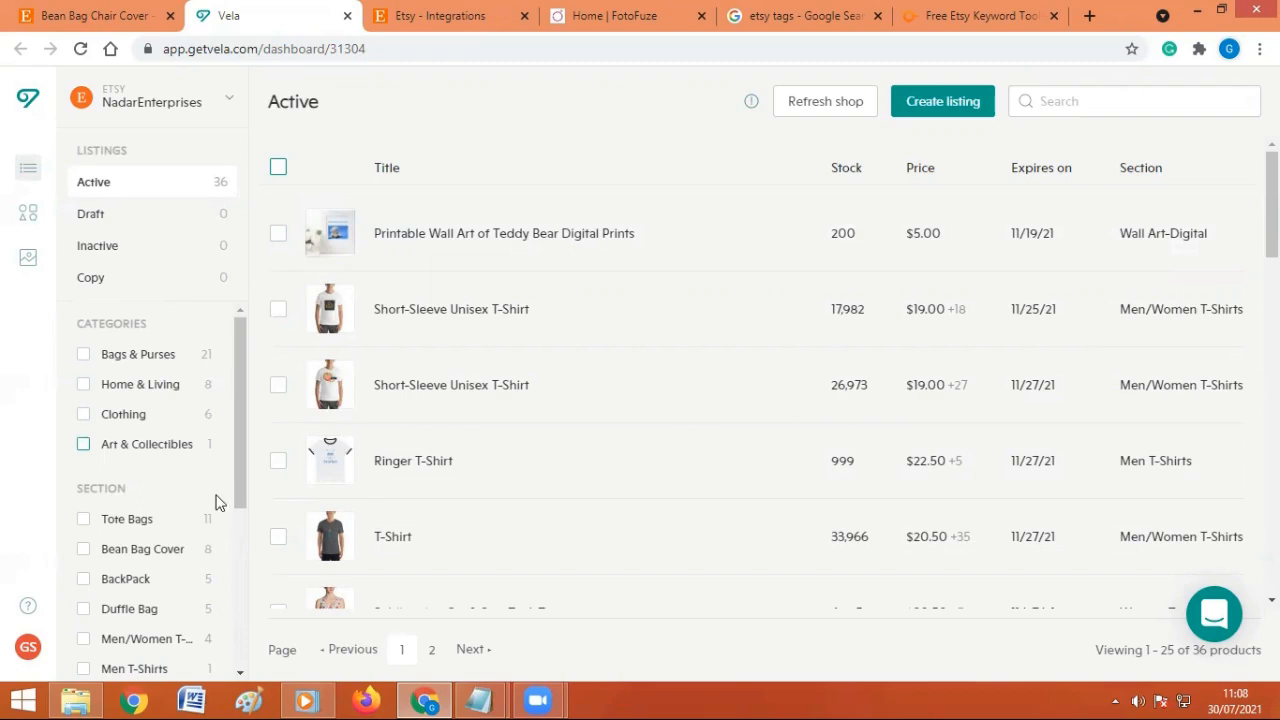
{"action": "key", "text": "ctrl+w"}
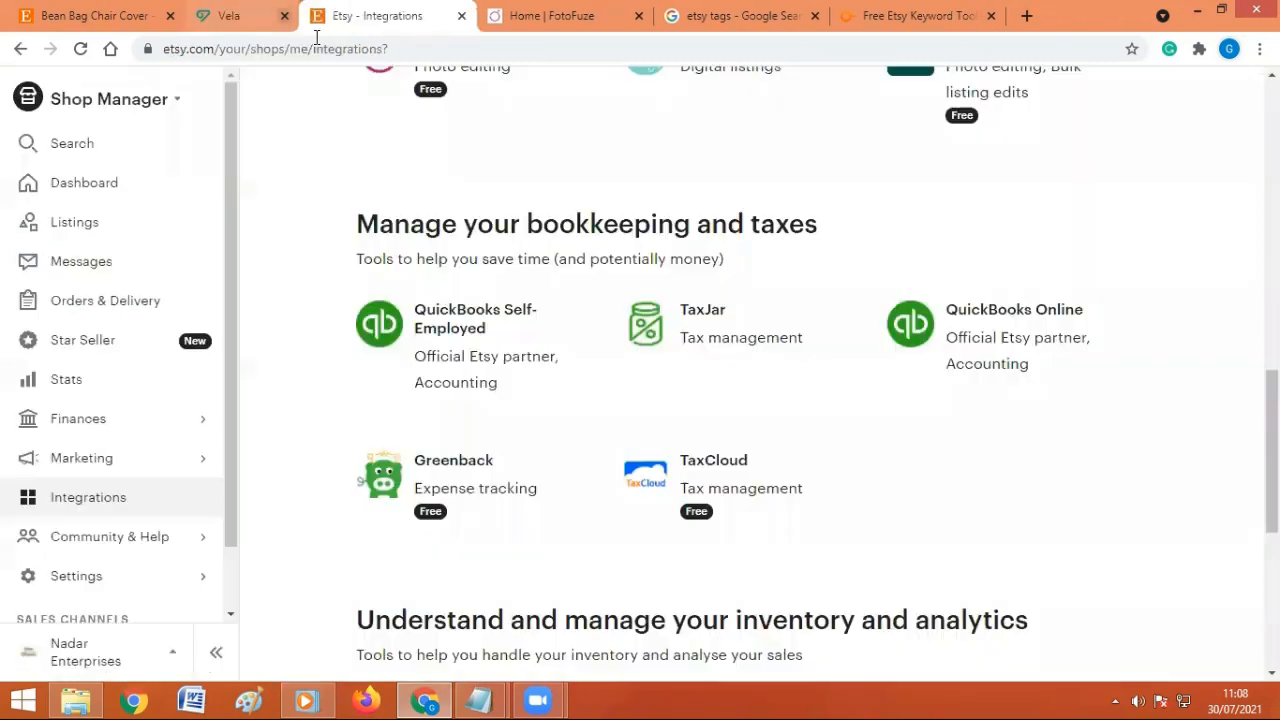
Switch to FotoFuze, look over its home page with the default album, and close it
{"action": "key", "text": "ctrl+Tab"}
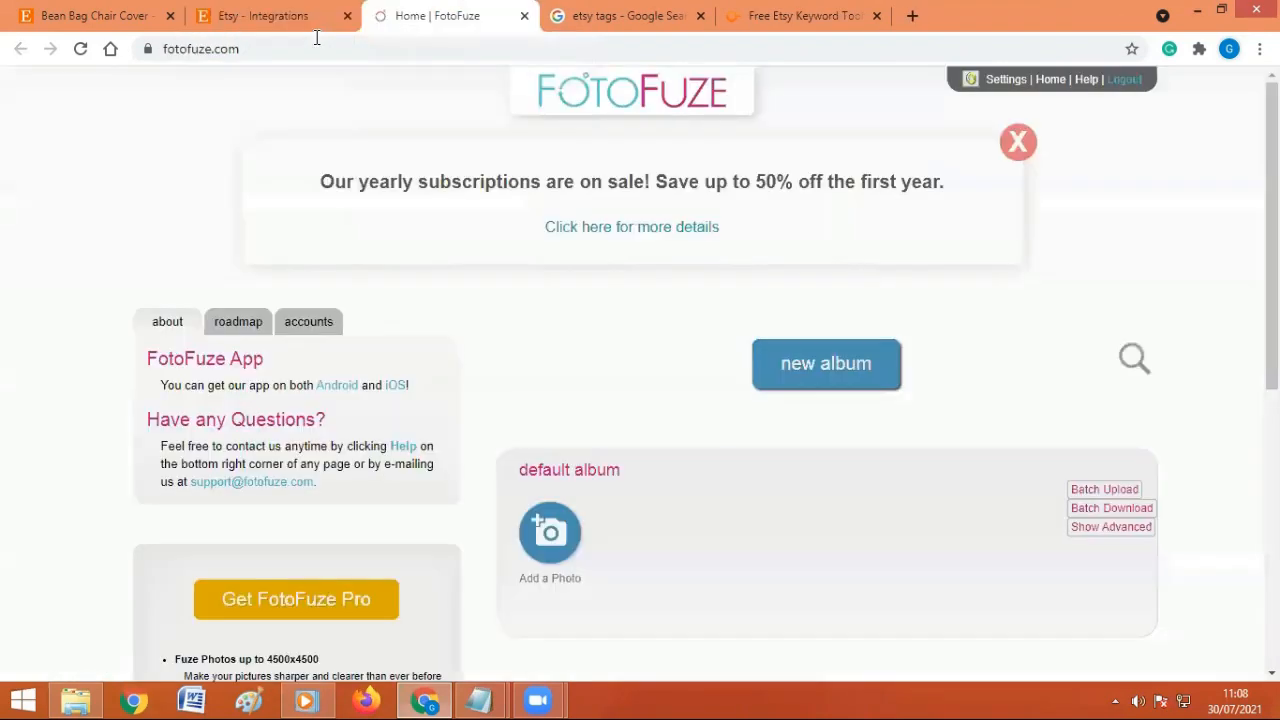
{"action": "left_click_drag", "start_coordinate": [385, 16], "coordinate": [250, 16]}
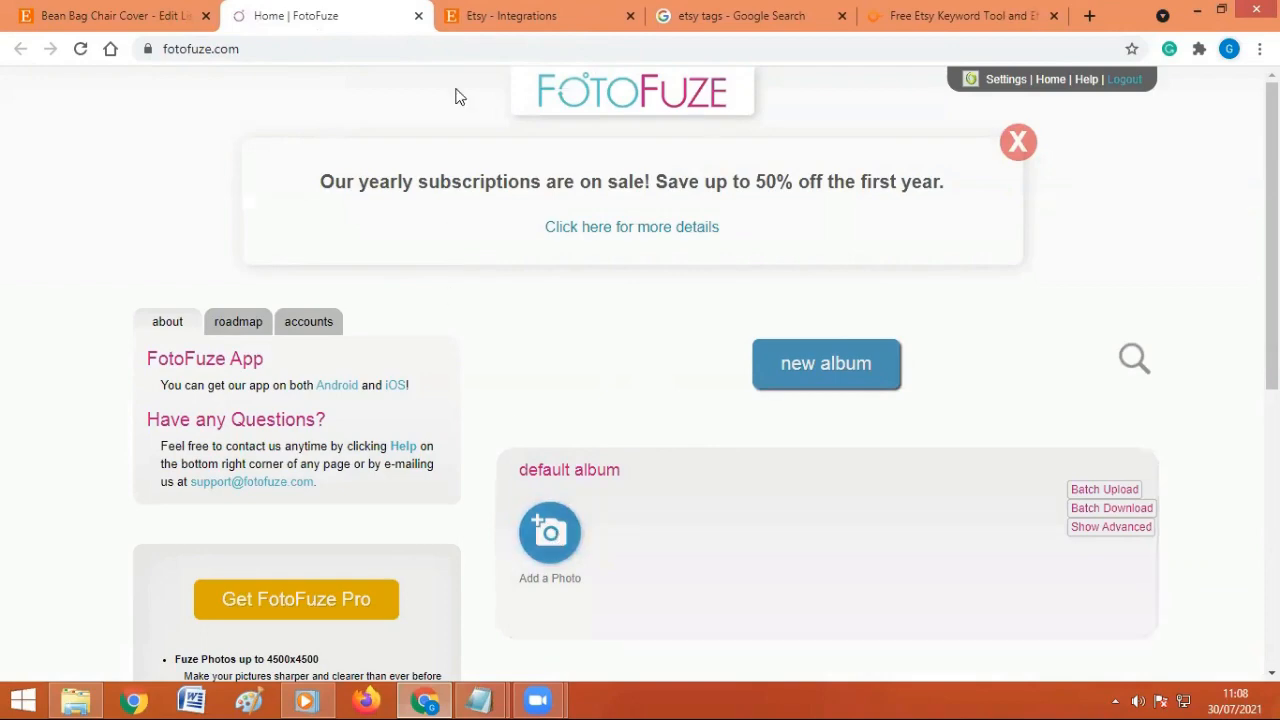
{"action": "key", "text": "ctrl+w"}
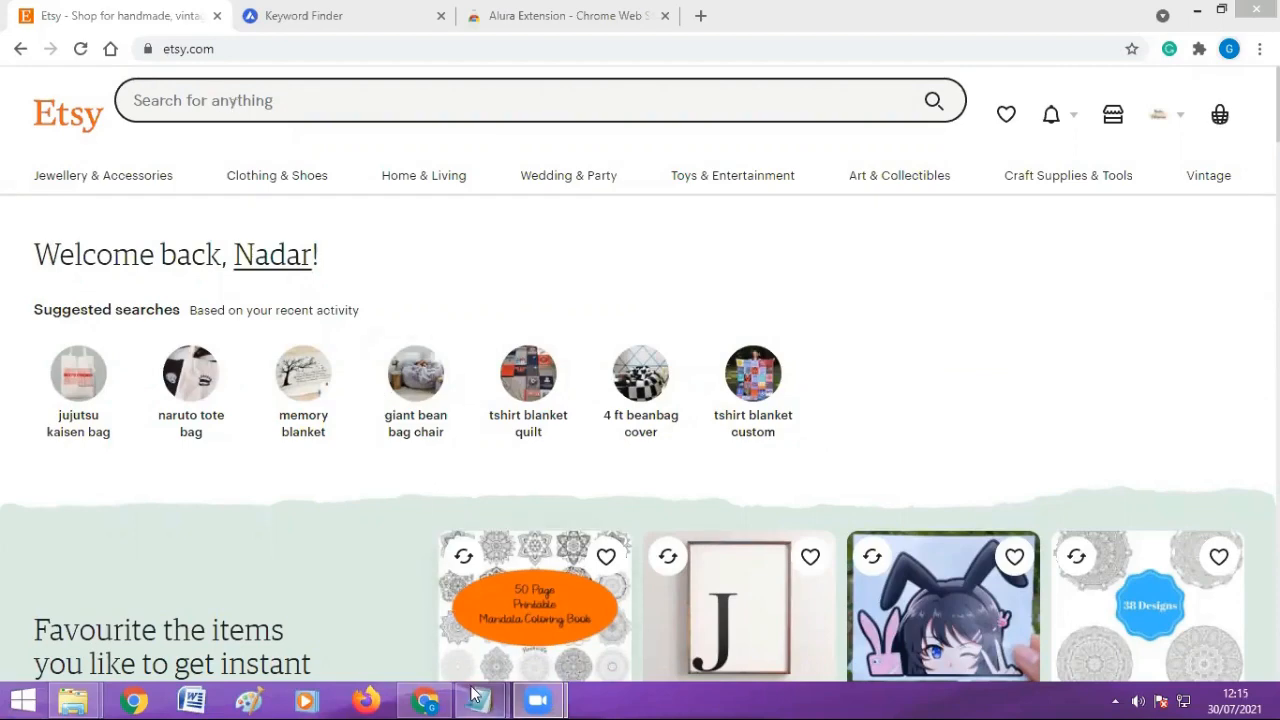
Pick the keyword "tshirts" from the Notepad file of Etsy tags and search Etsy for it
{"action": "mouse_move", "coordinate": [480, 700]}
{"action": "left_click", "coordinate": [543, 627]}
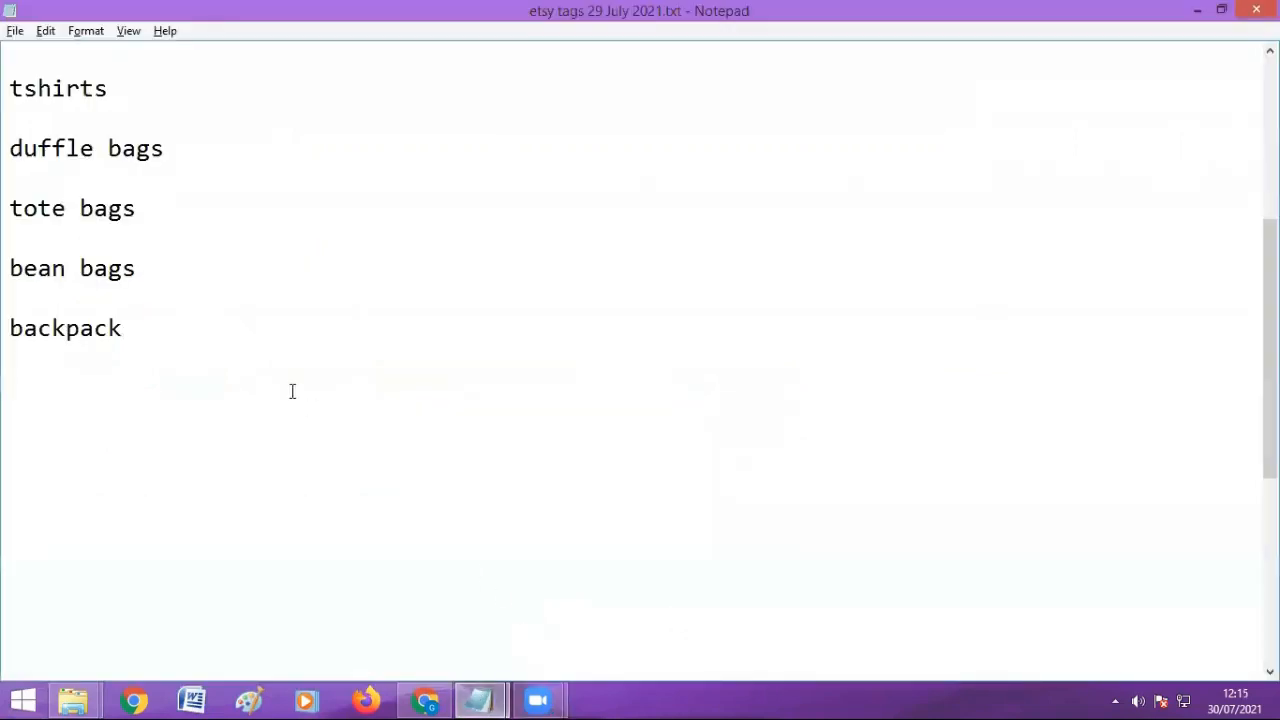
{"action": "left_click_drag", "start_coordinate": [112, 90], "coordinate": [16, 93]}
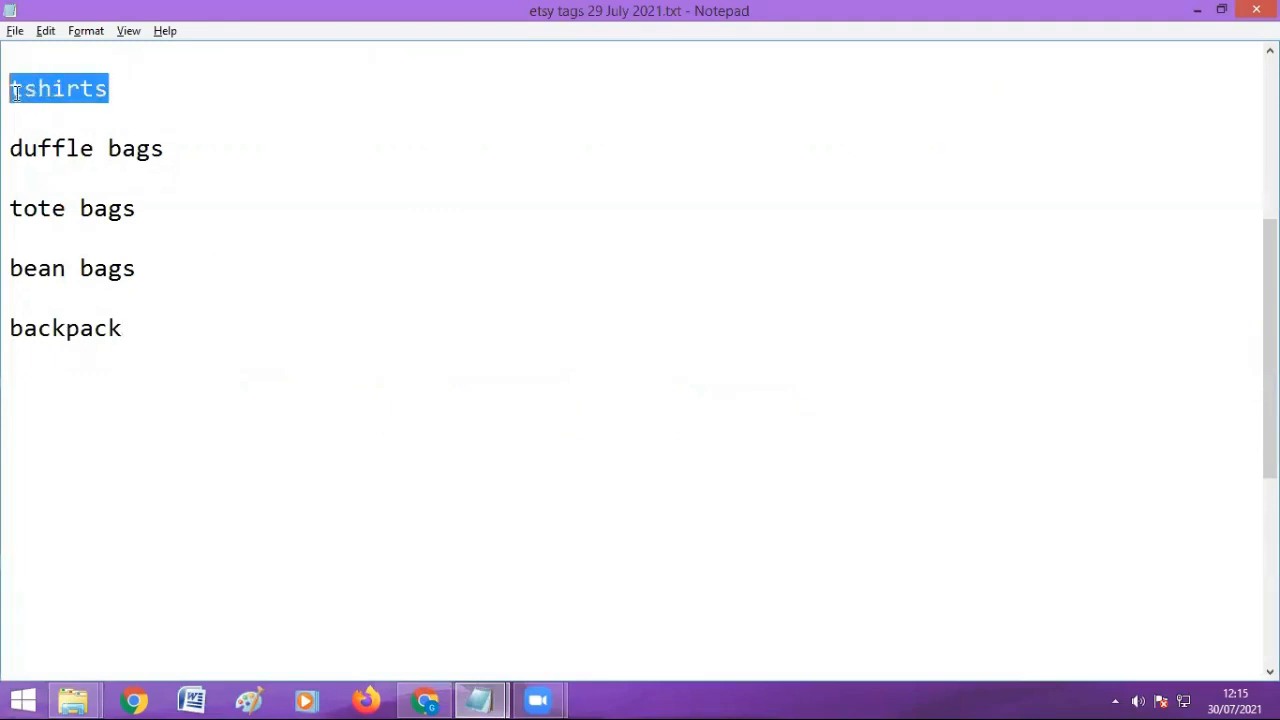
{"action": "key", "text": "alt"}
{"action": "left_click", "coordinate": [422, 700]}
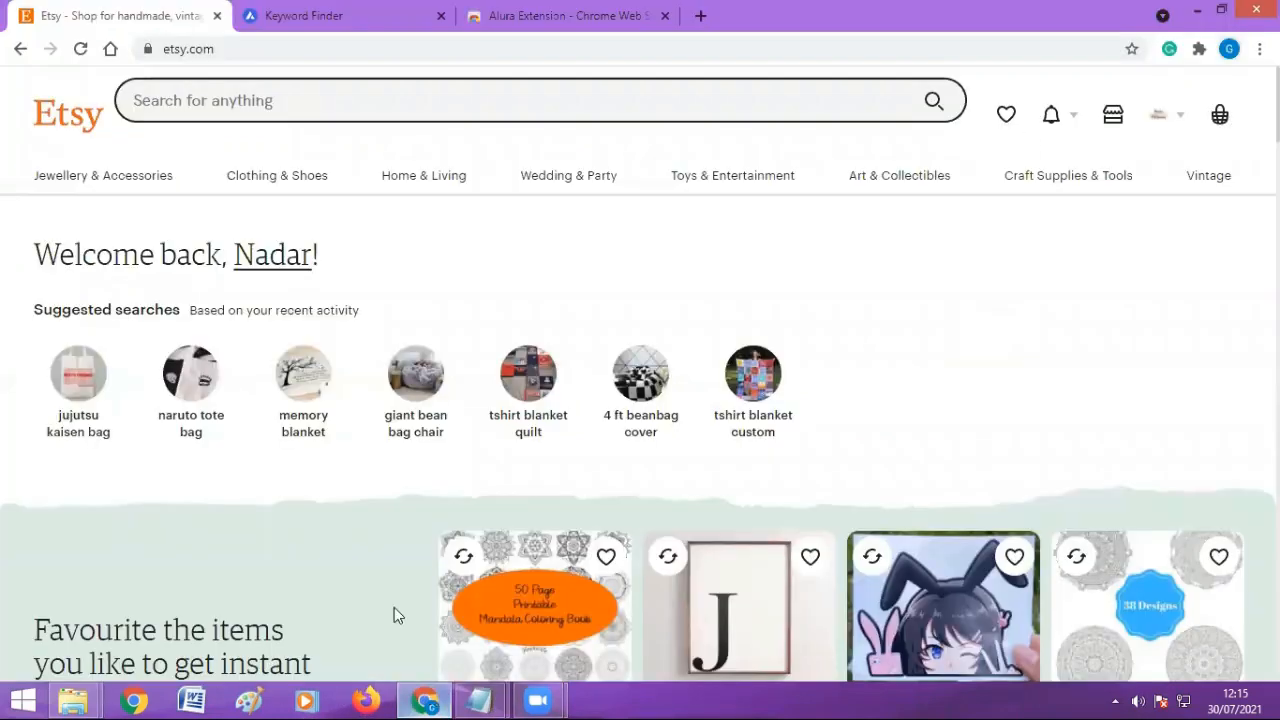
{"action": "left_click", "coordinate": [258, 100]}
{"action": "type", "text": "tshirts"}
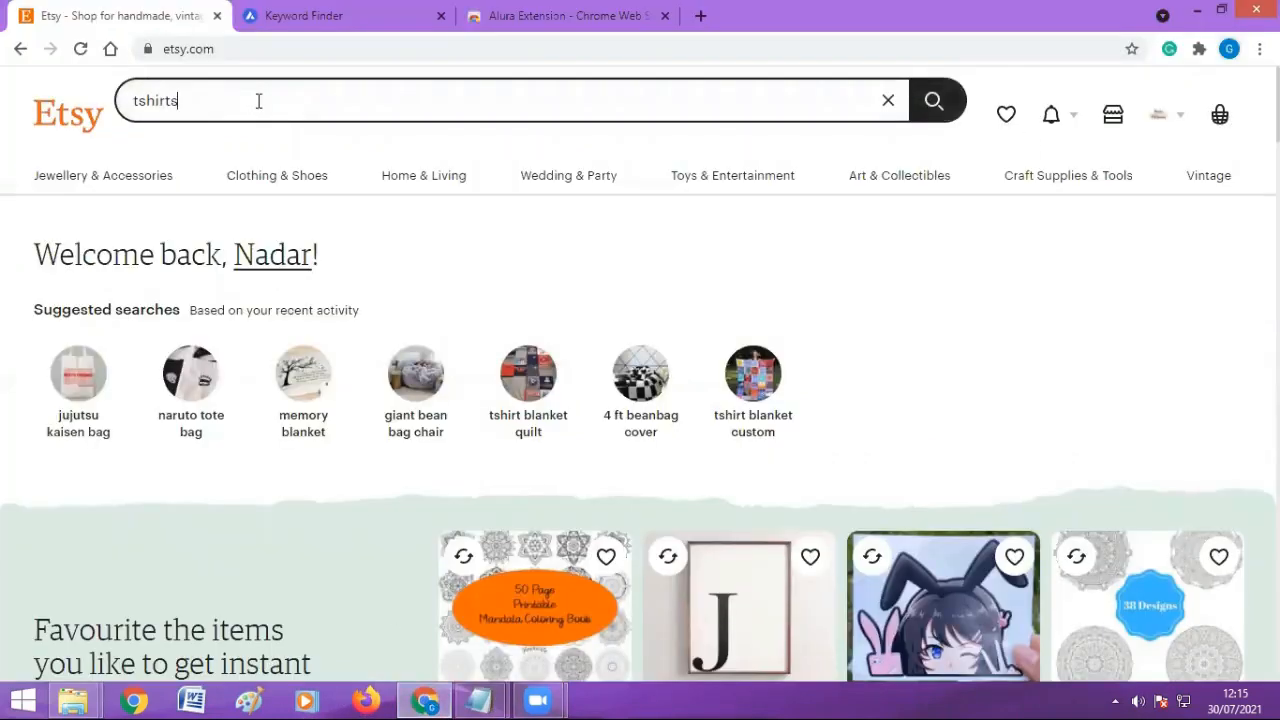
{"action": "key", "text": "Return"}
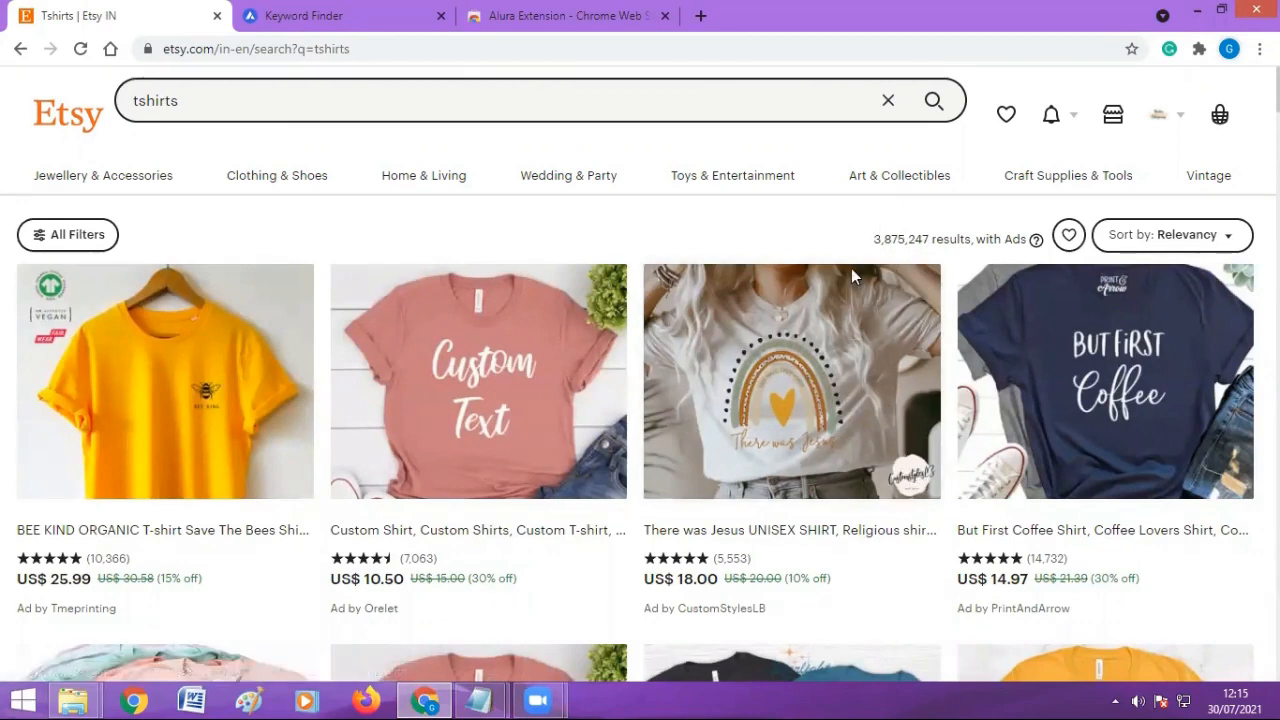
Narrow the Etsy search to "tshirts blue"
{"action": "left_click", "coordinate": [208, 101]}
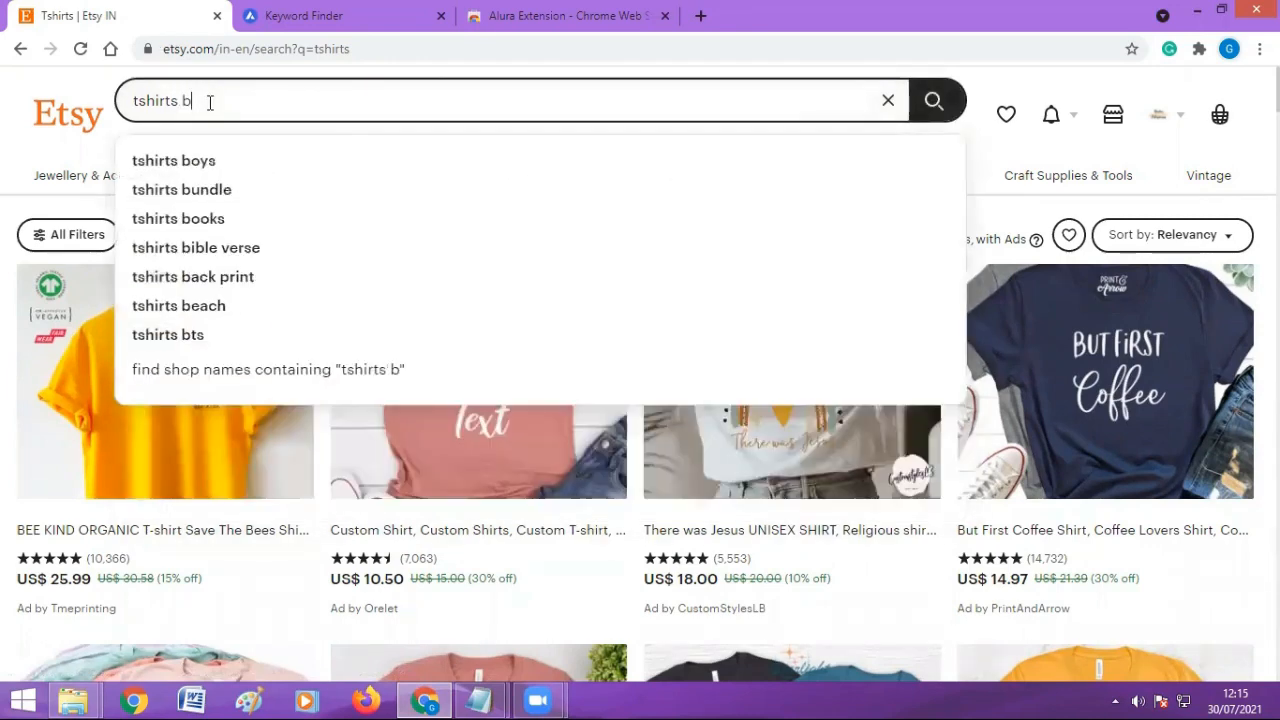
{"action": "type", "text": "blue"}
{"action": "key", "text": "Return"}
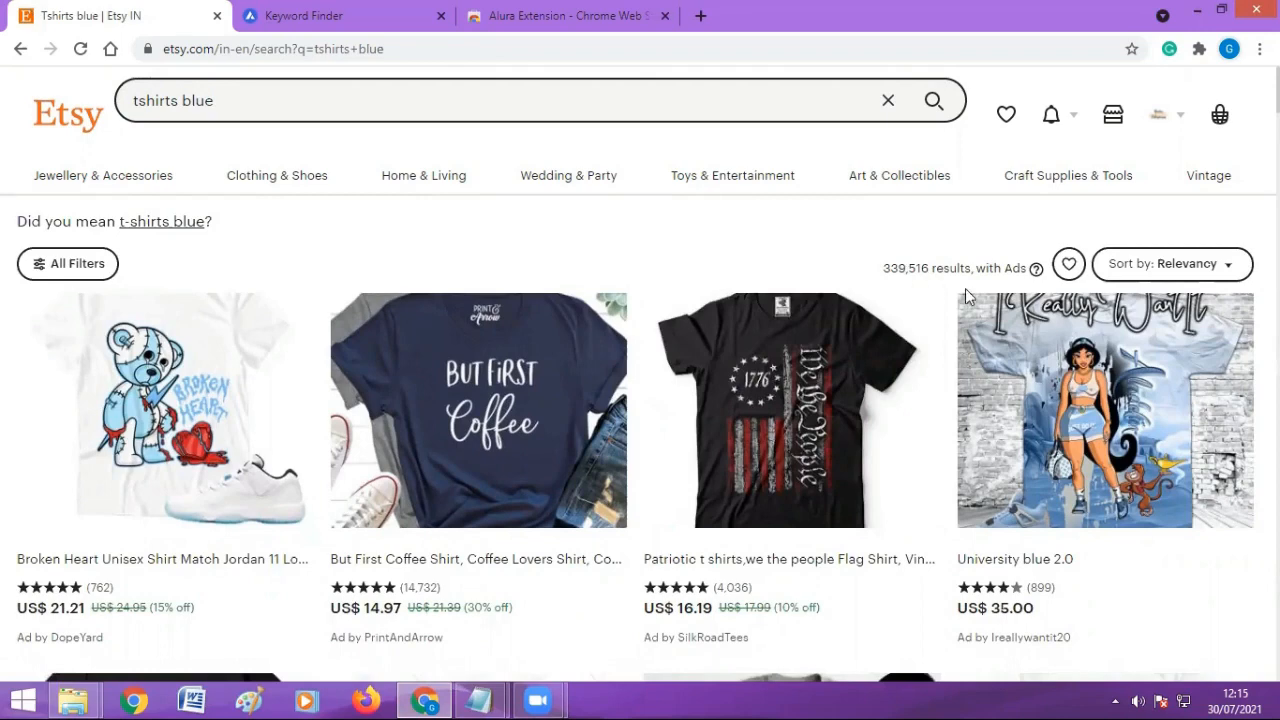
Change the Etsy search to "tshirts men"
{"action": "left_click", "coordinate": [241, 104]}
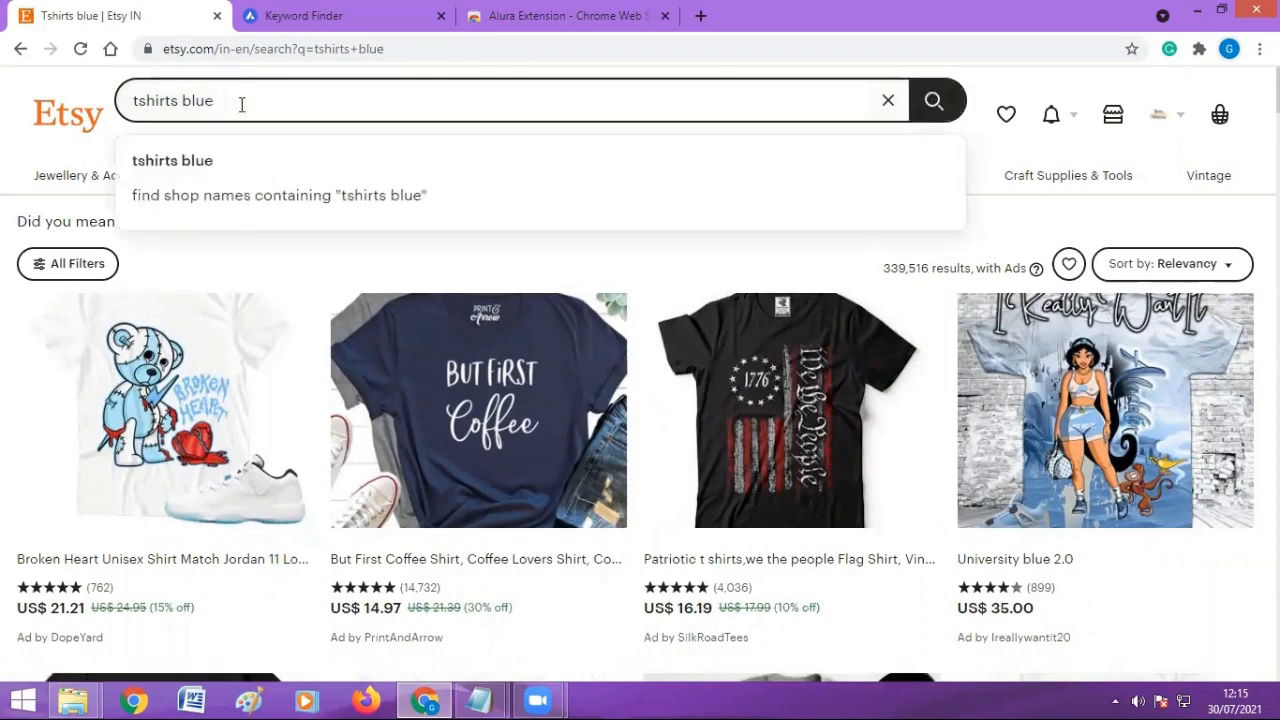
{"action": "key", "text": "BackSpace"}
{"action": "key", "text": "BackSpace"}
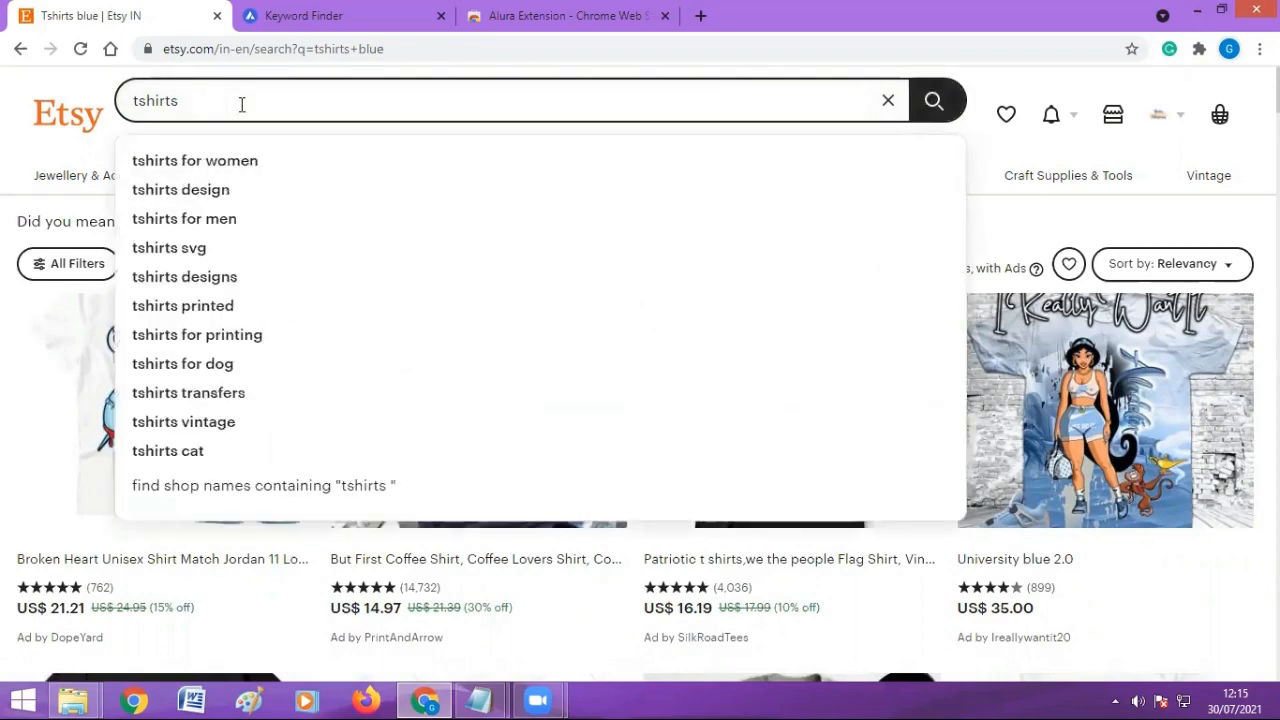
{"action": "key", "text": "Return"}
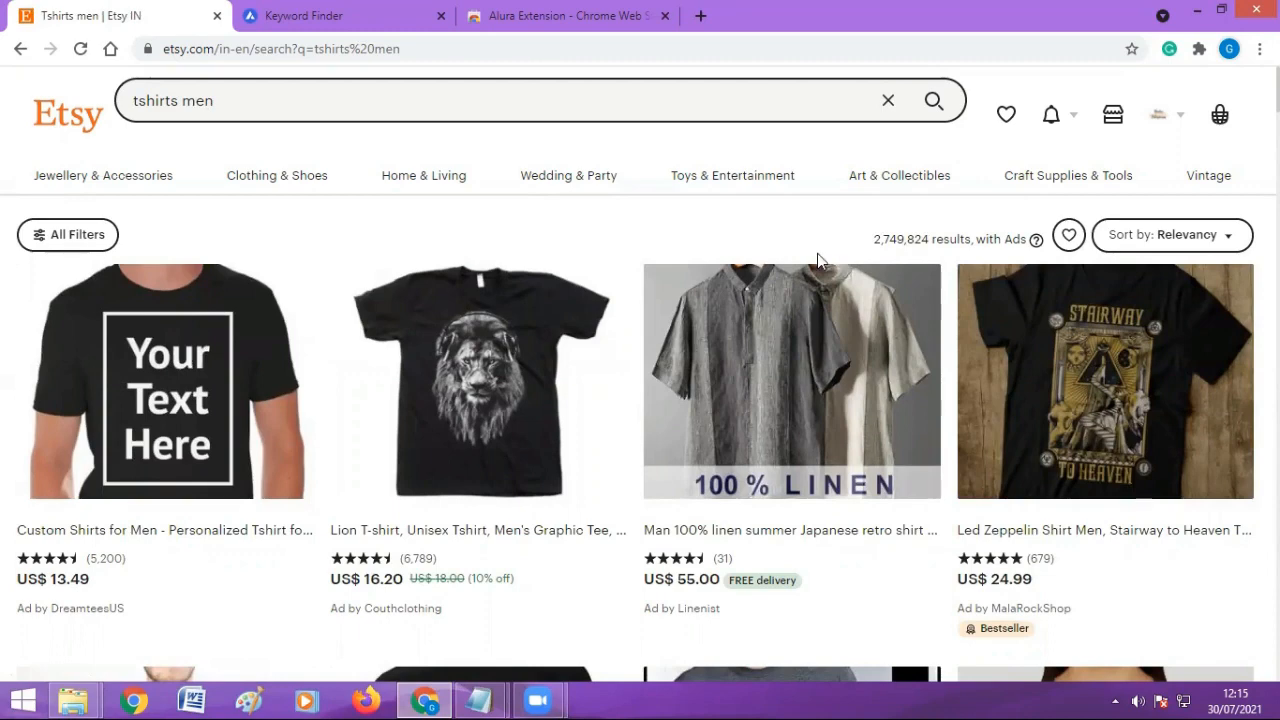
Narrow the search to the suggested "tshirts men scottish", and look over the "No Scotland No Party" T-shirt listing before closing it
{"action": "left_click", "coordinate": [222, 104]}
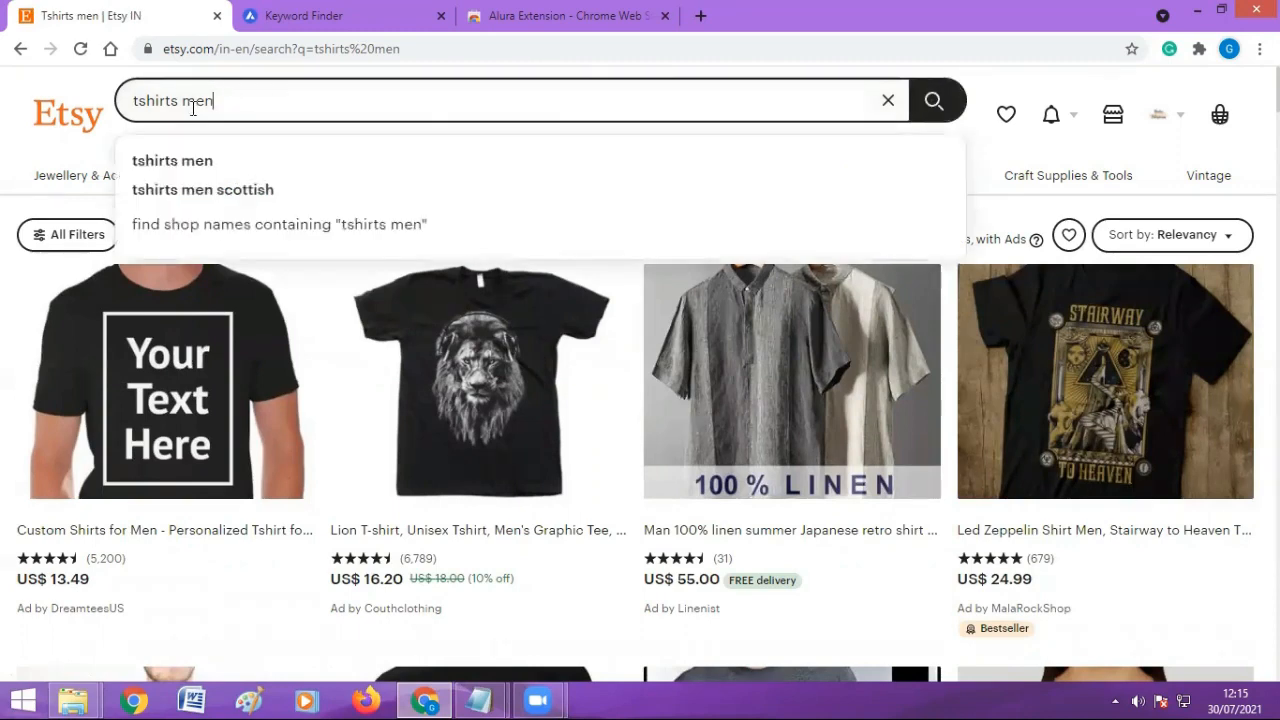
{"action": "left_click", "coordinate": [253, 194]}
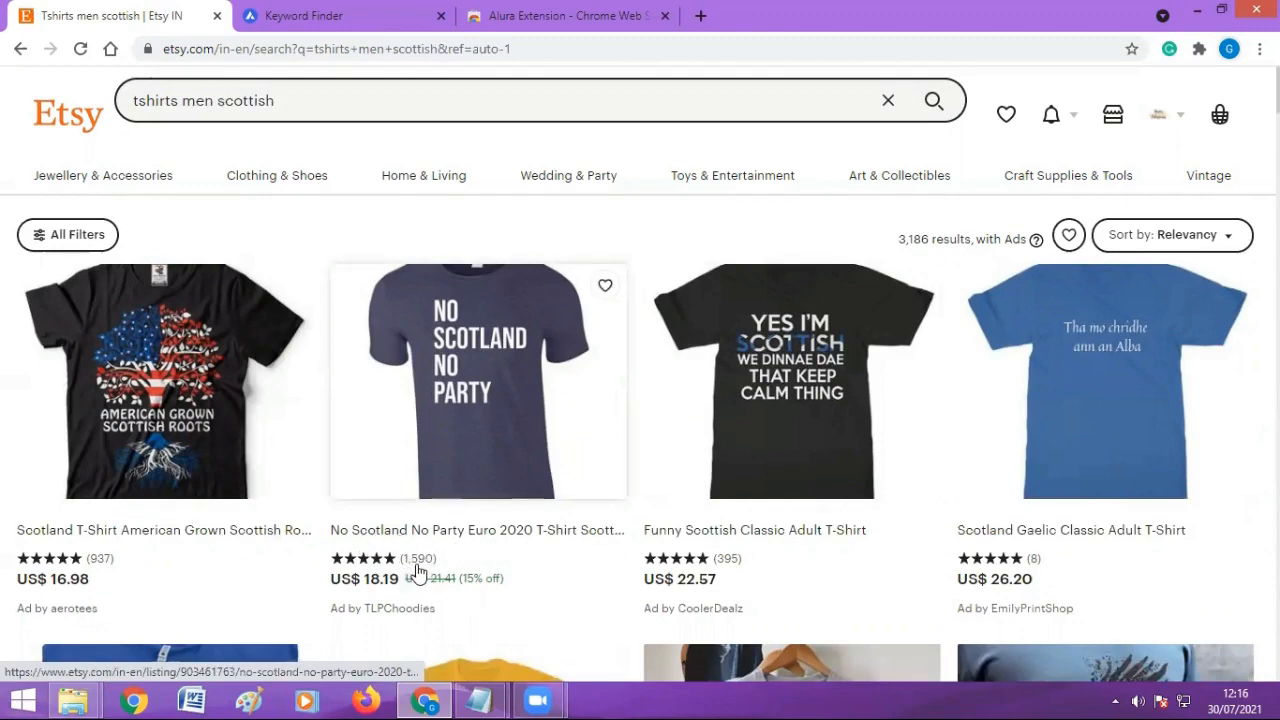
{"action": "left_click", "coordinate": [447, 531]}
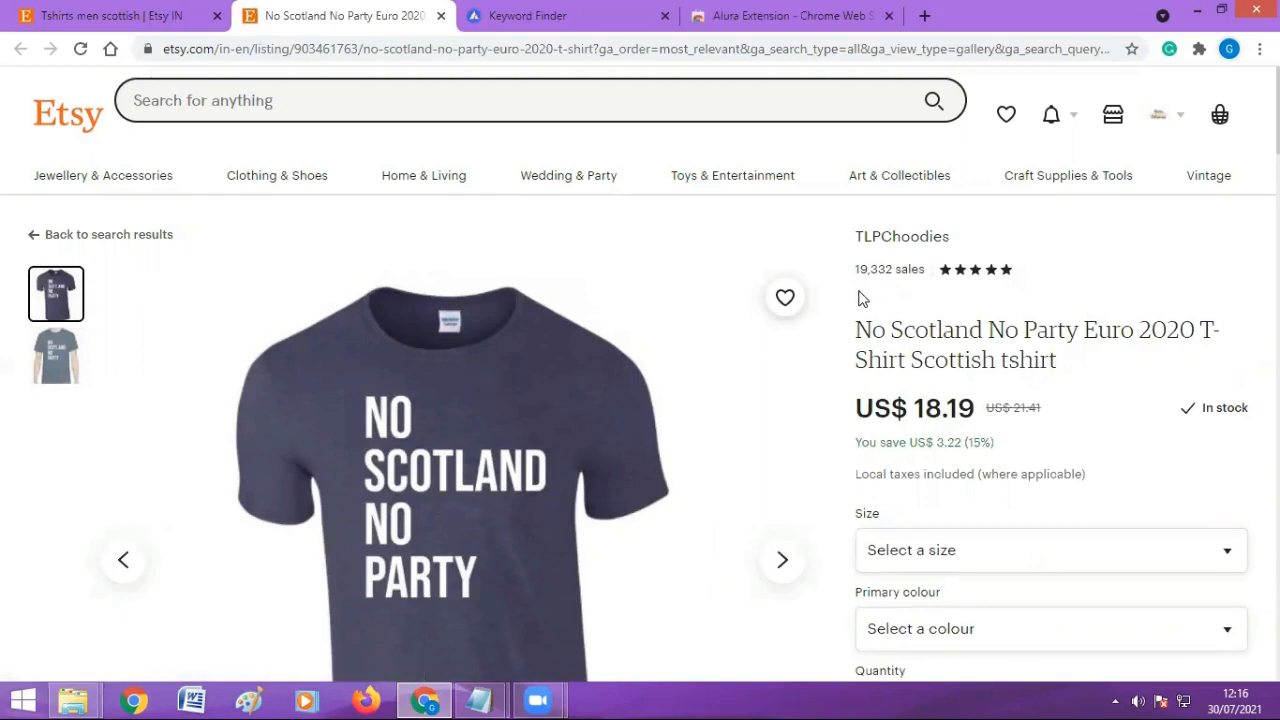
{"action": "left_click", "coordinate": [440, 15]}
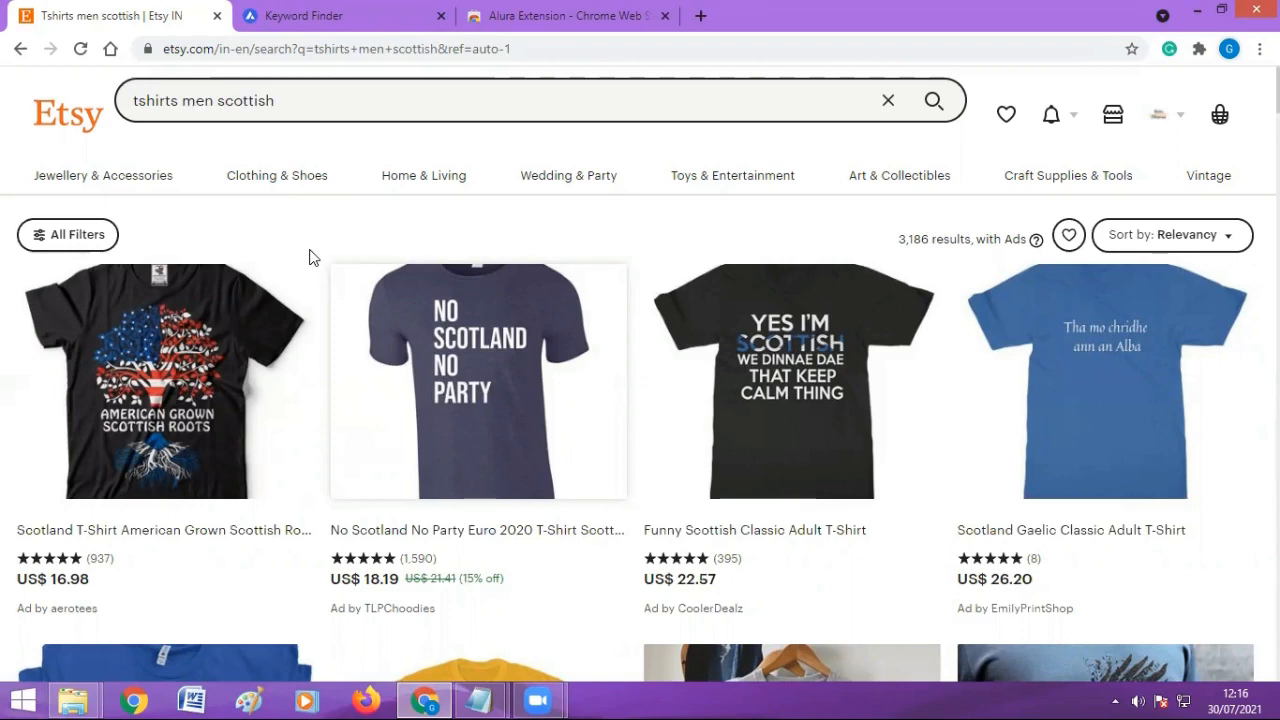
Open Shop Manager in a separate tab and review the Etsy Ads budget and ad stats for the last 30 days
{"action": "right_click", "coordinate": [1103, 140]}
{"action": "left_click", "coordinate": [1105, 127]}
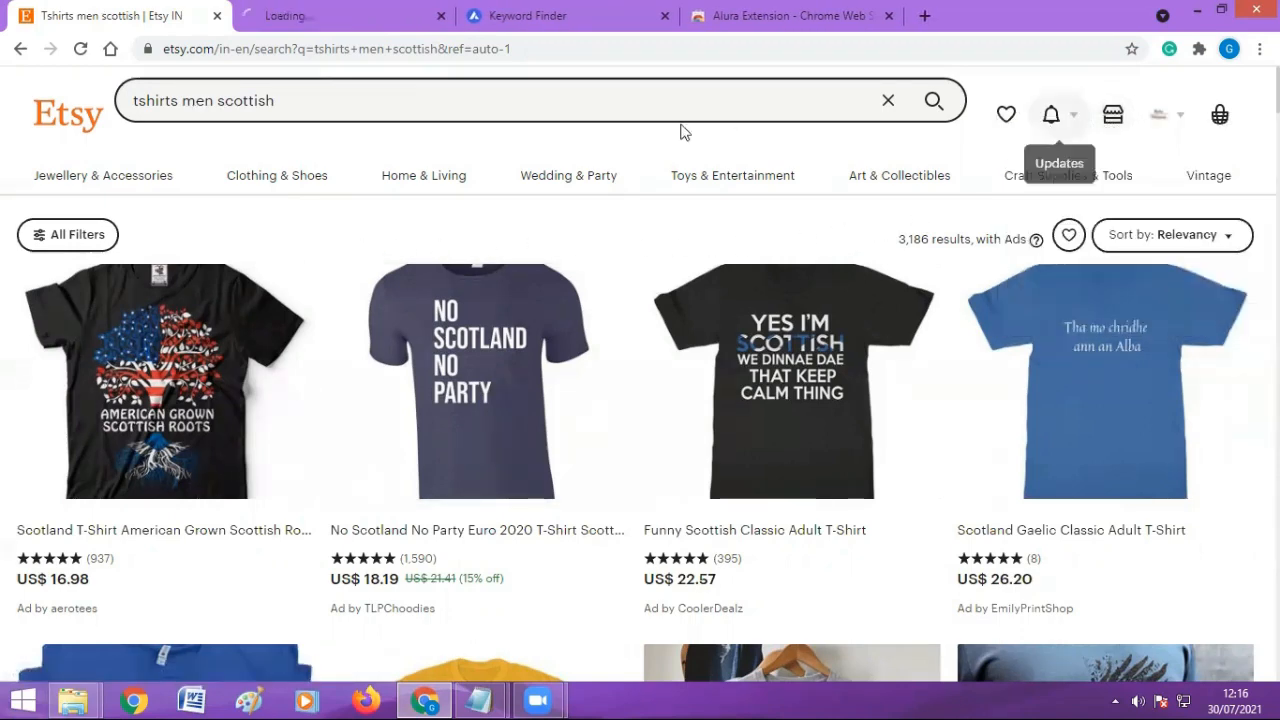
{"action": "left_click", "coordinate": [347, 34]}
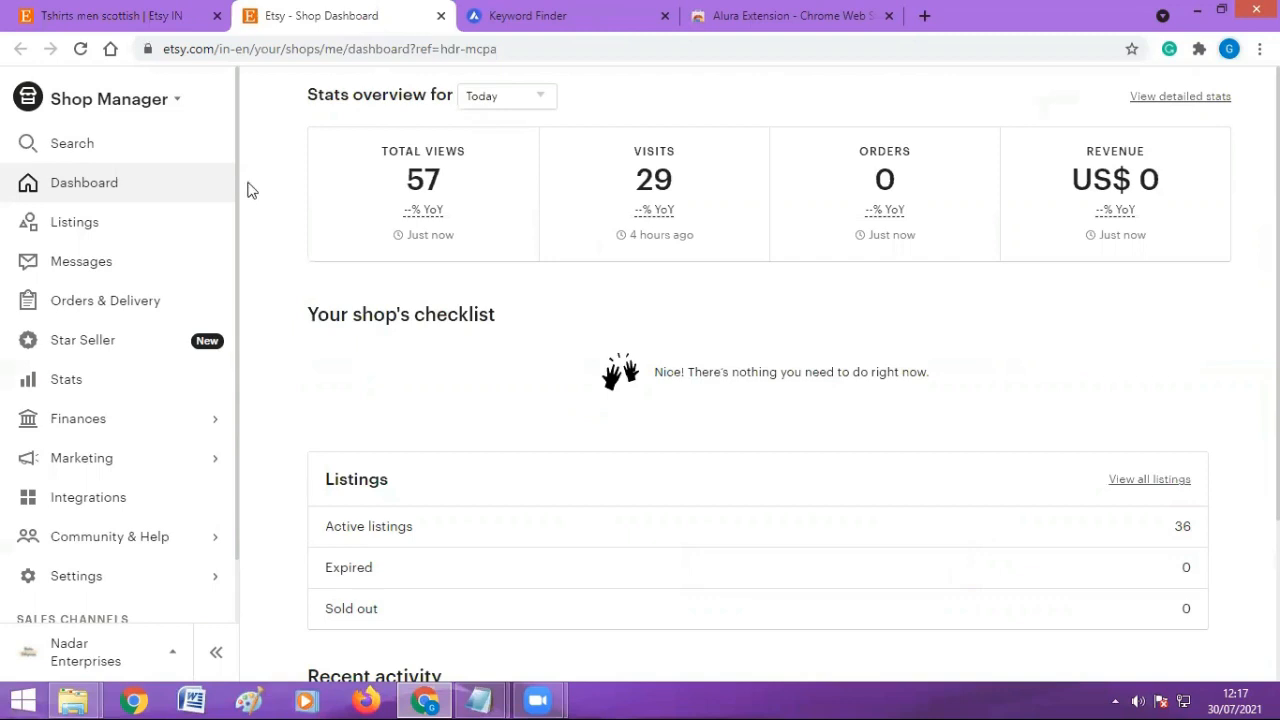
{"action": "left_click", "coordinate": [164, 467]}
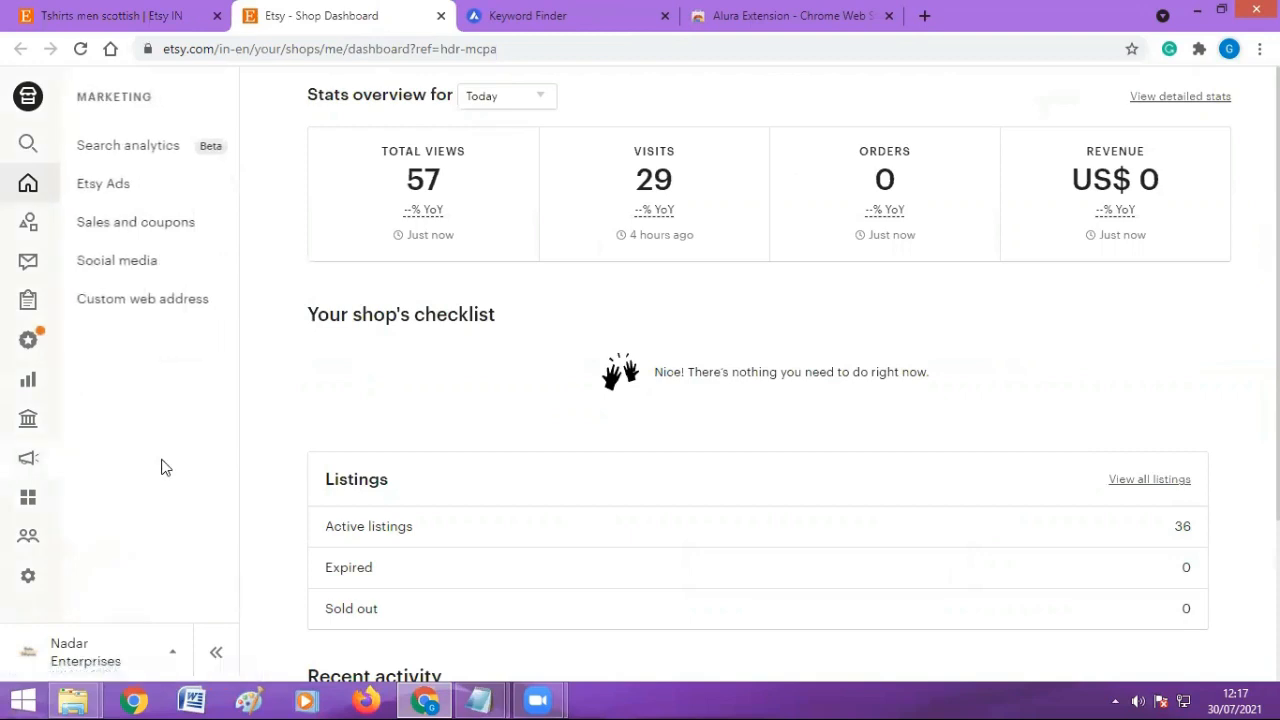
{"action": "left_click", "coordinate": [144, 190]}
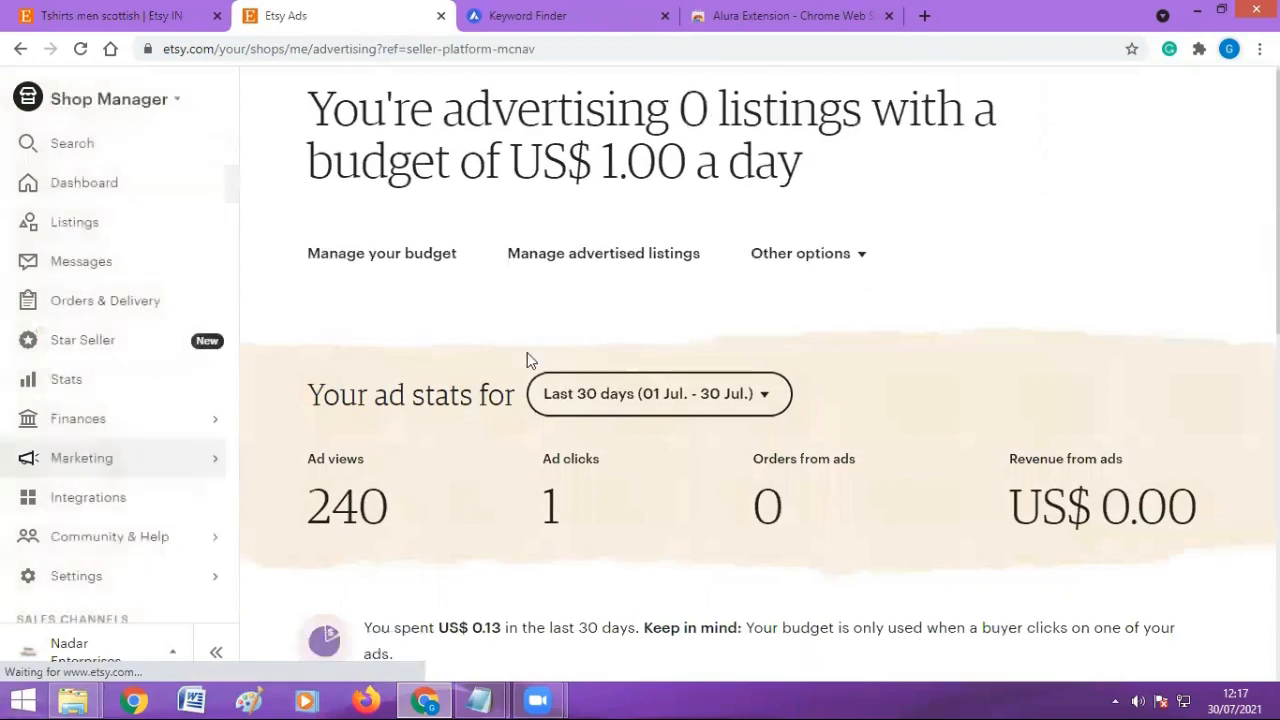
{"action": "scroll", "coordinate": [530, 370], "scroll_direction": "down", "scroll_amount": 5}
{"action": "scroll", "coordinate": [533, 376], "scroll_direction": "down", "scroll_amount": 3}
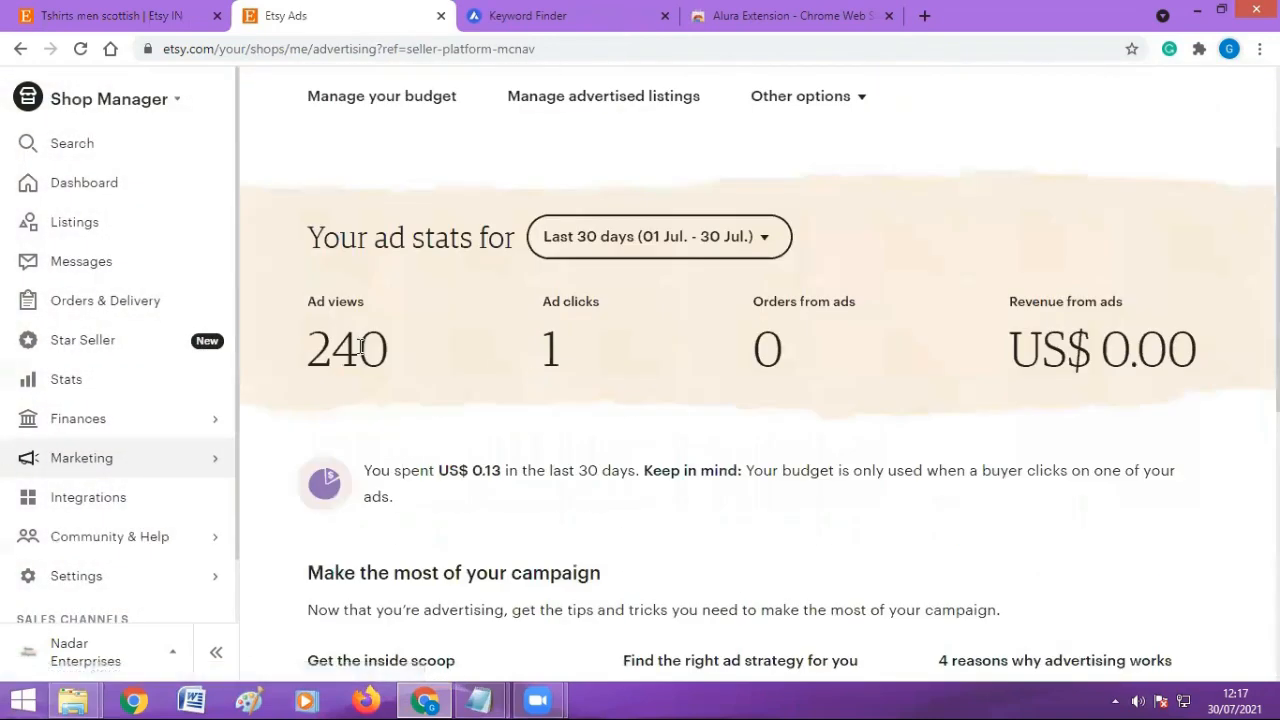
Open the Bean Bag Chair Cover listing, examine its Etsy Ads option "Yes, advertise this listing", and close Shop Manager without publishing
{"action": "left_click", "coordinate": [102, 244]}
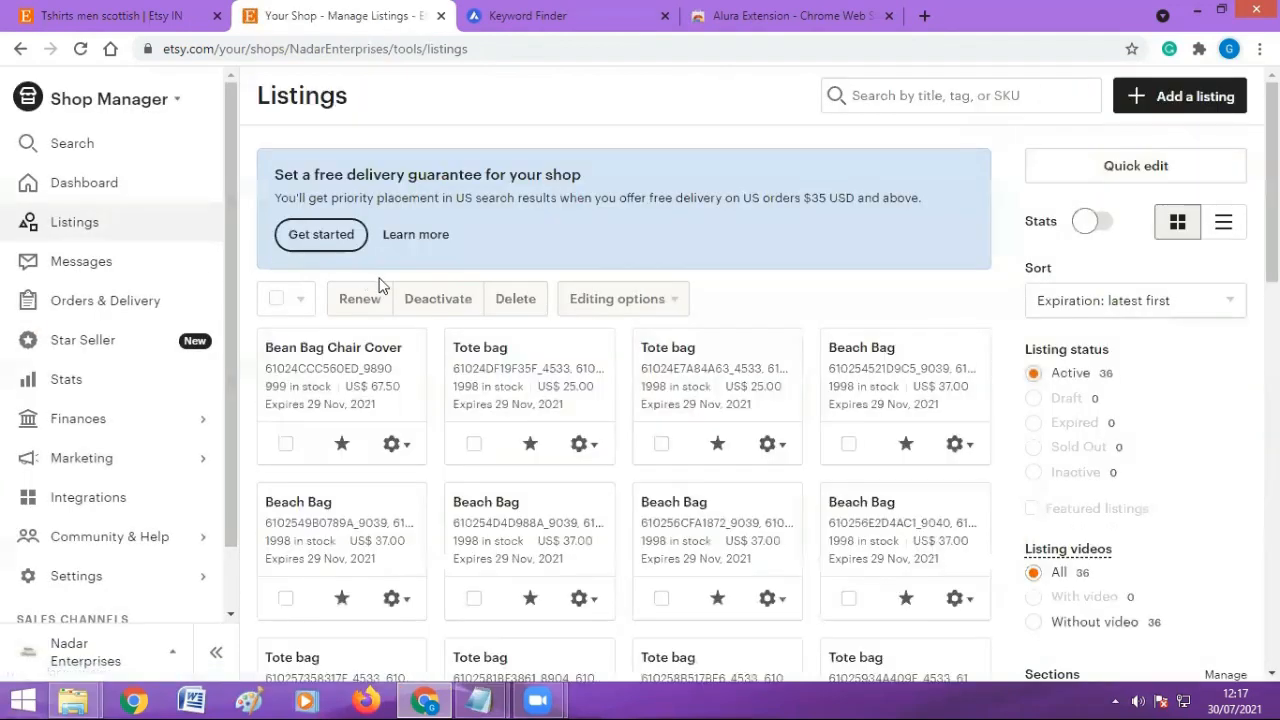
{"action": "left_click", "coordinate": [377, 403]}
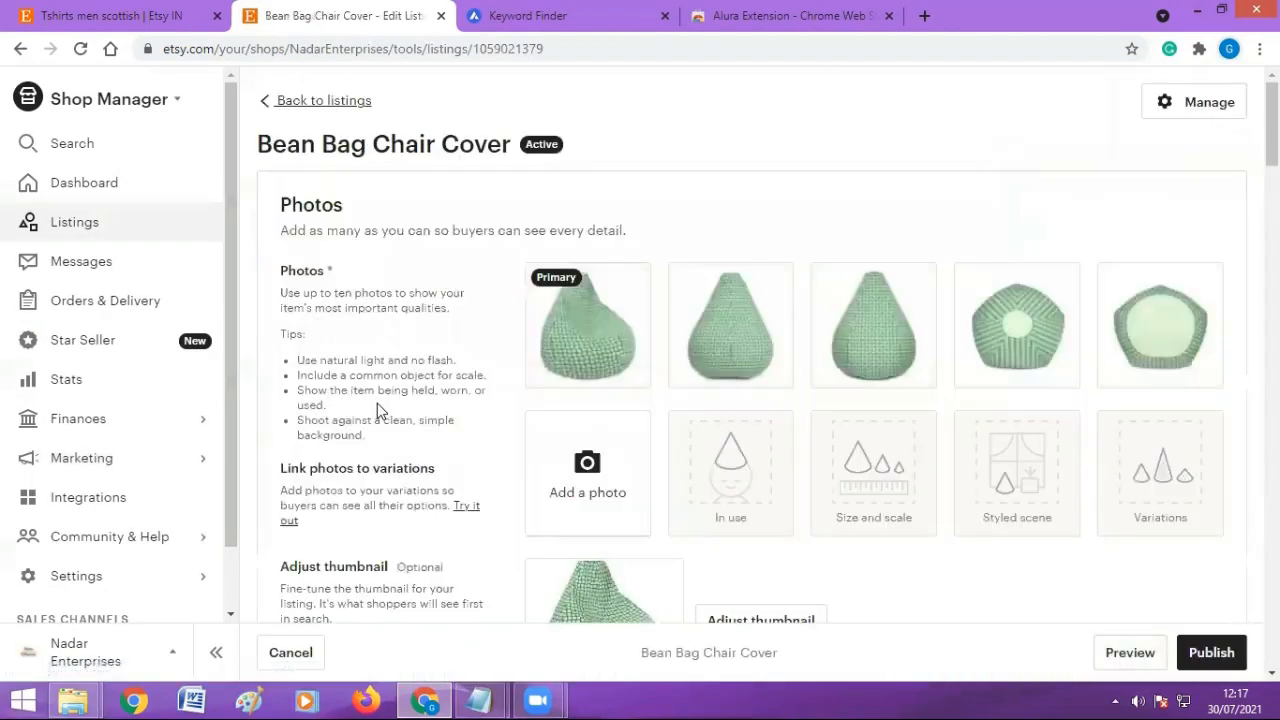
{"action": "scroll", "coordinate": [583, 324], "scroll_direction": "down", "scroll_amount": 6}
{"action": "scroll", "coordinate": [600, 350], "scroll_direction": "down", "scroll_amount": 20}
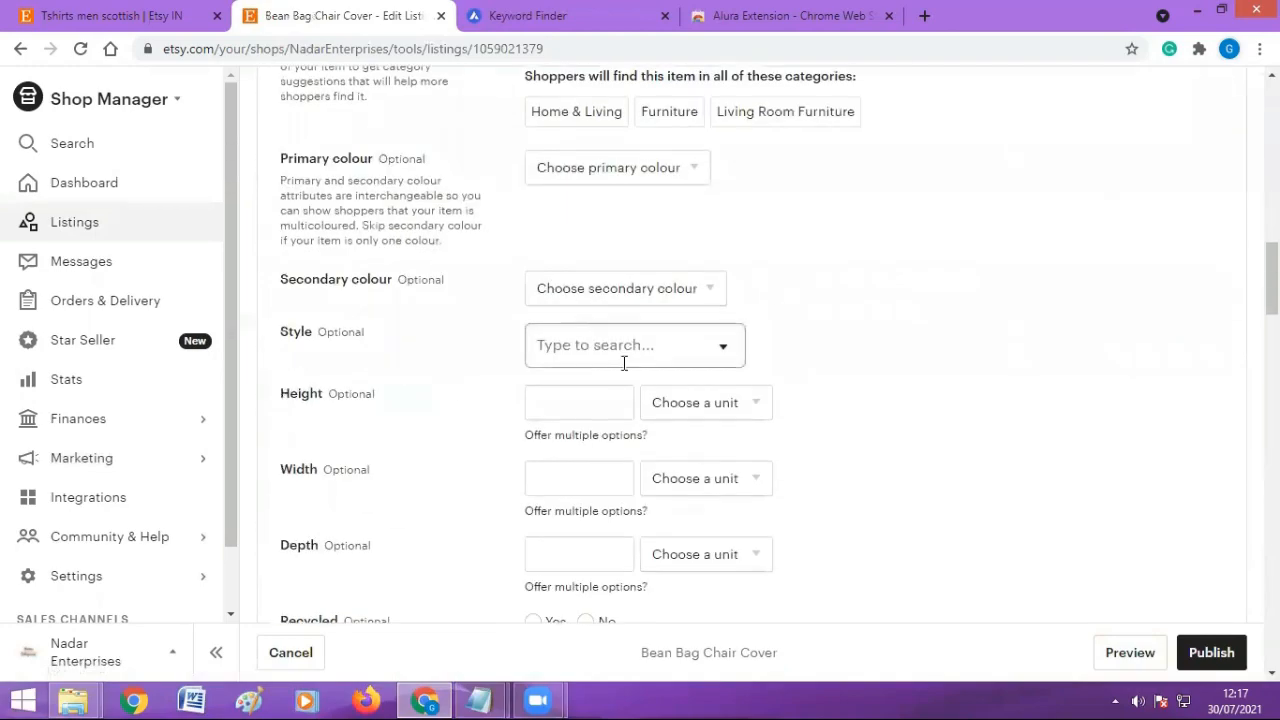
{"action": "scroll", "coordinate": [630, 390], "scroll_direction": "down", "scroll_amount": 20}
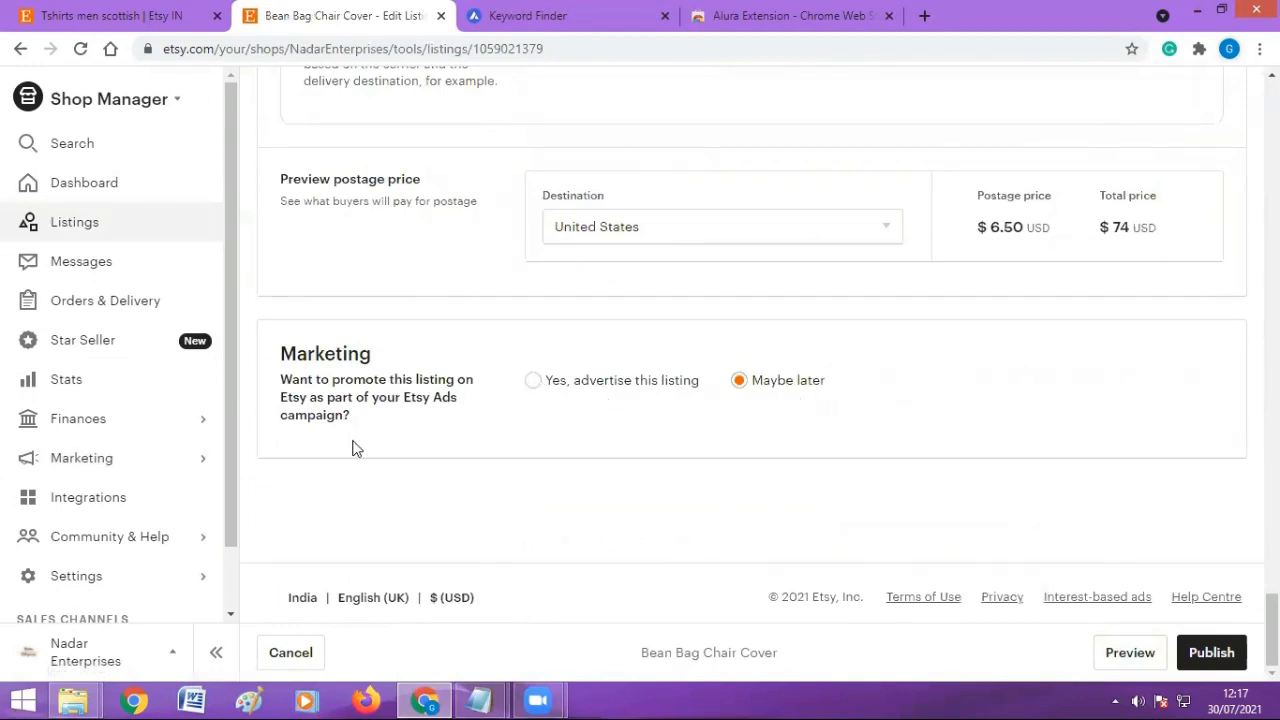
{"action": "left_click", "coordinate": [533, 383]}
{"action": "left_click", "coordinate": [440, 15]}
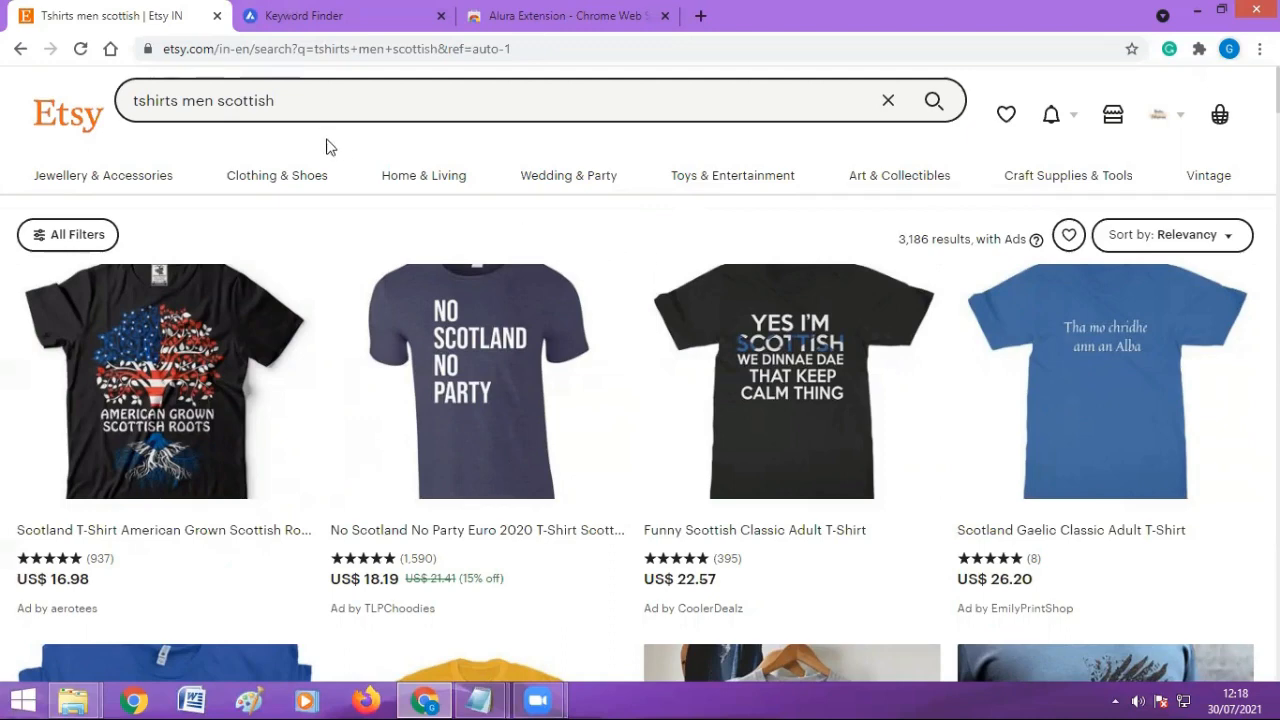
Take the next keyword, "duffle bags", from the Notepad file of Etsy tags and search Etsy for it
{"action": "left_click", "coordinate": [294, 109]}
{"action": "left_click_drag", "start_coordinate": [294, 109], "coordinate": [128, 100]}
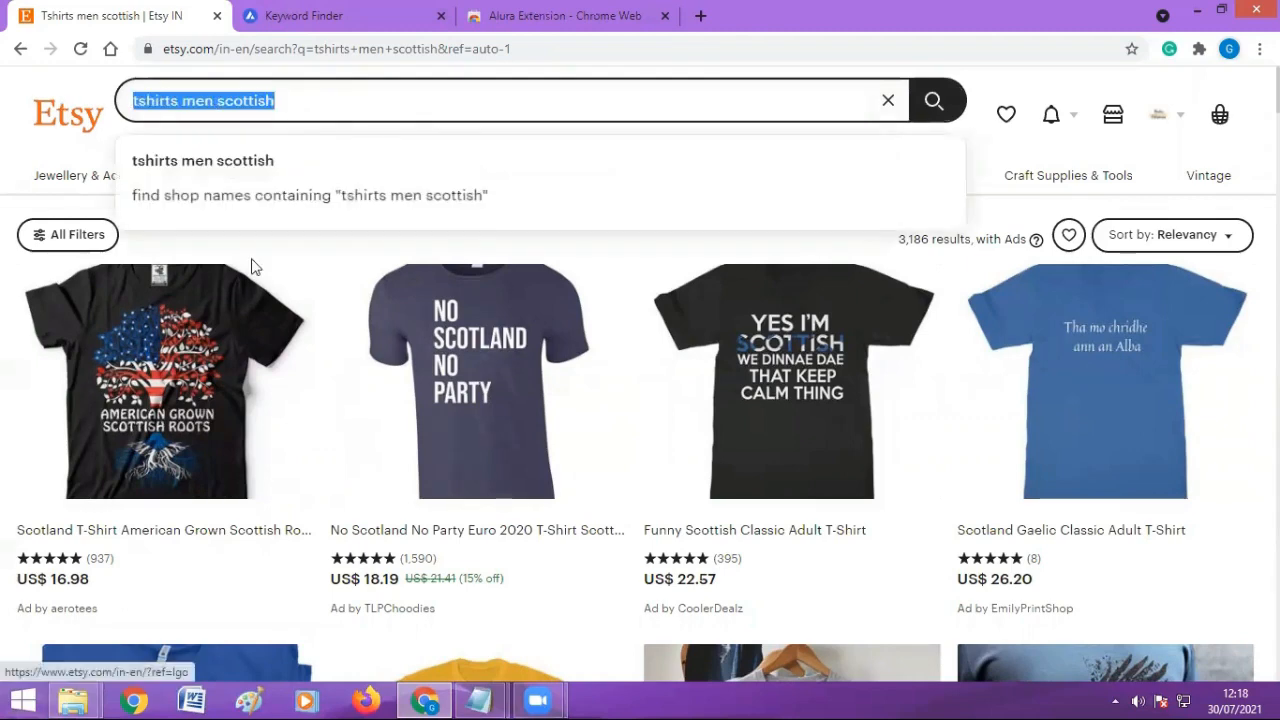
{"action": "left_click", "coordinate": [482, 700]}
{"action": "left_click", "coordinate": [546, 623]}
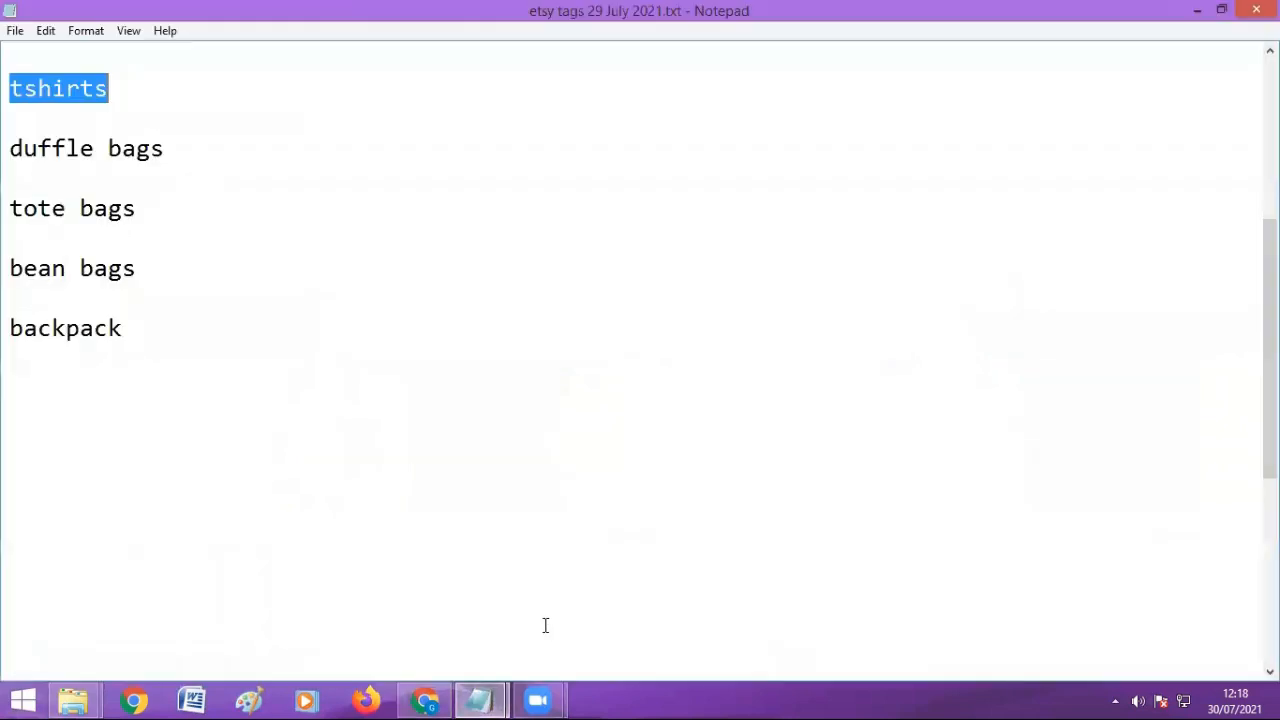
{"action": "mouse_move", "coordinate": [425, 700]}
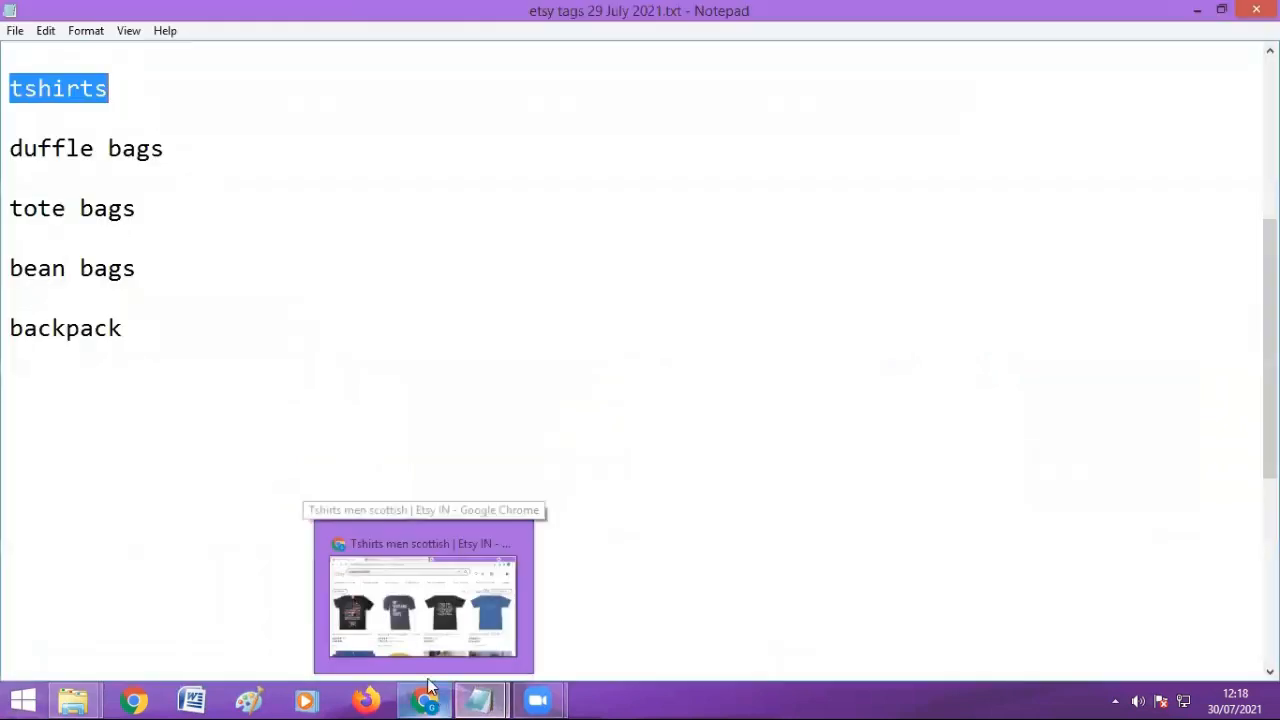
{"action": "left_click", "coordinate": [422, 647]}
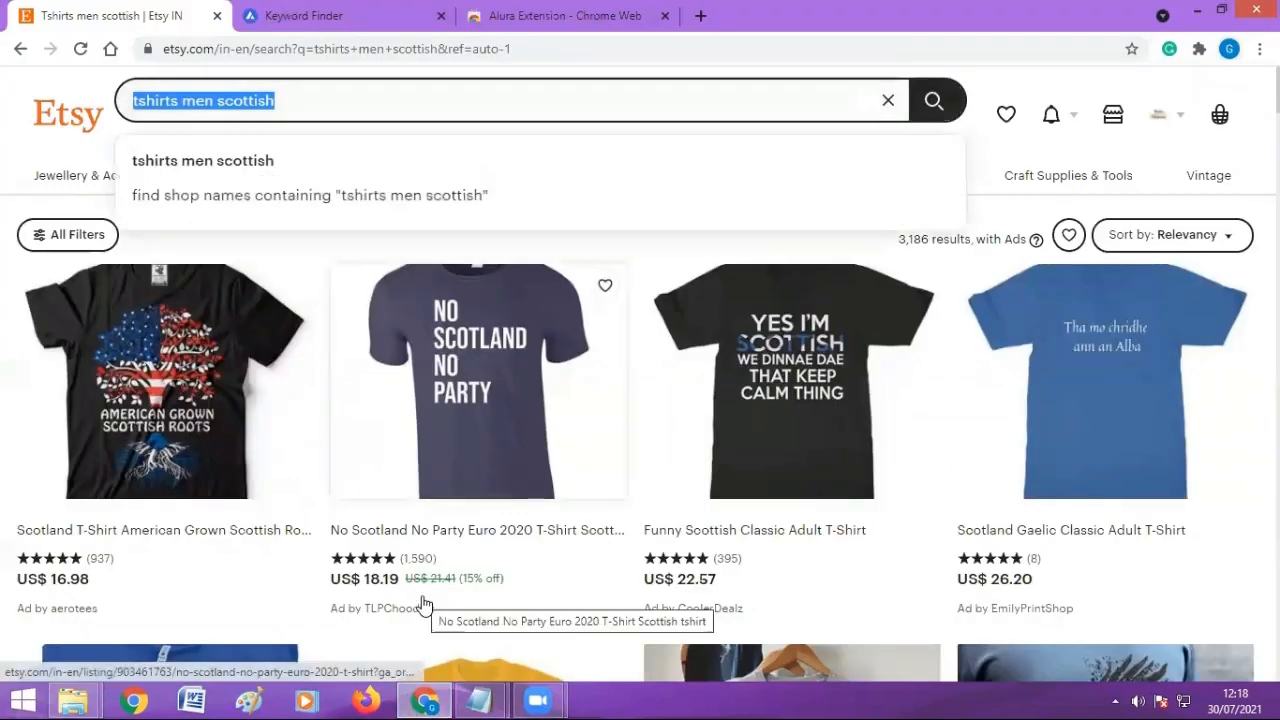
{"action": "left_click", "coordinate": [990, 148]}
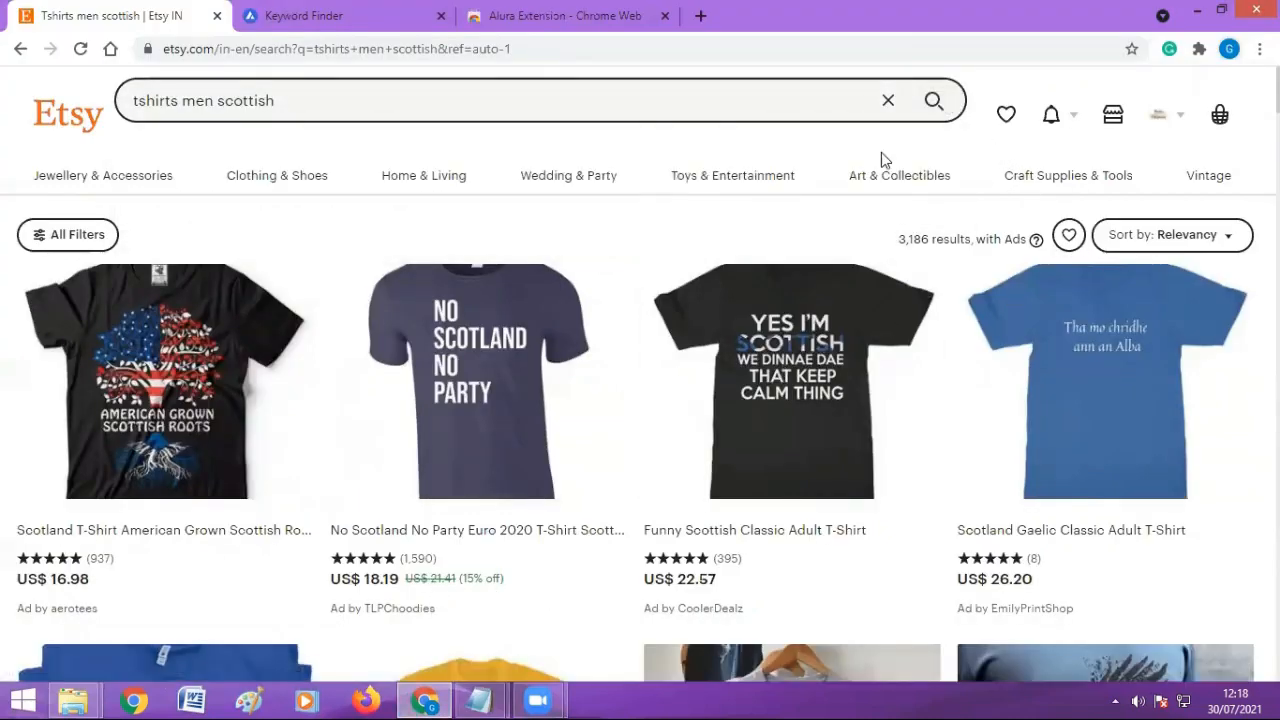
{"action": "left_click_drag", "start_coordinate": [328, 97], "coordinate": [130, 100]}
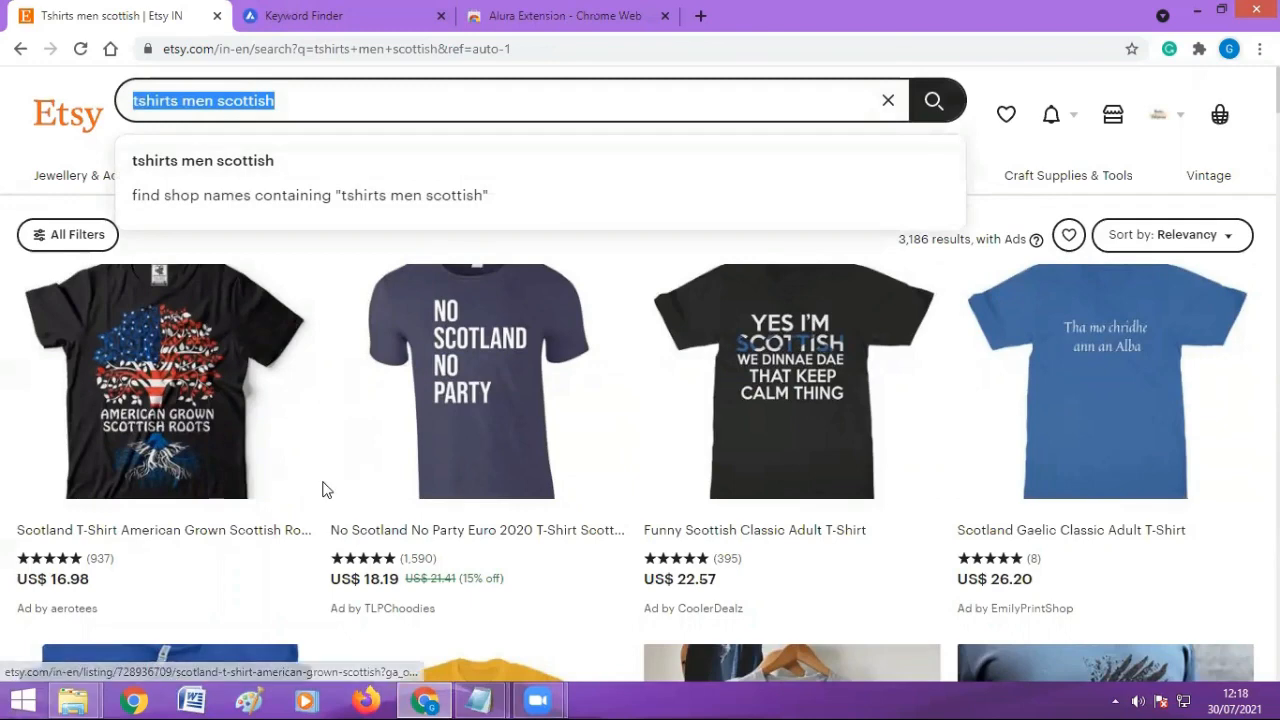
{"action": "type", "text": "duffle bags"}
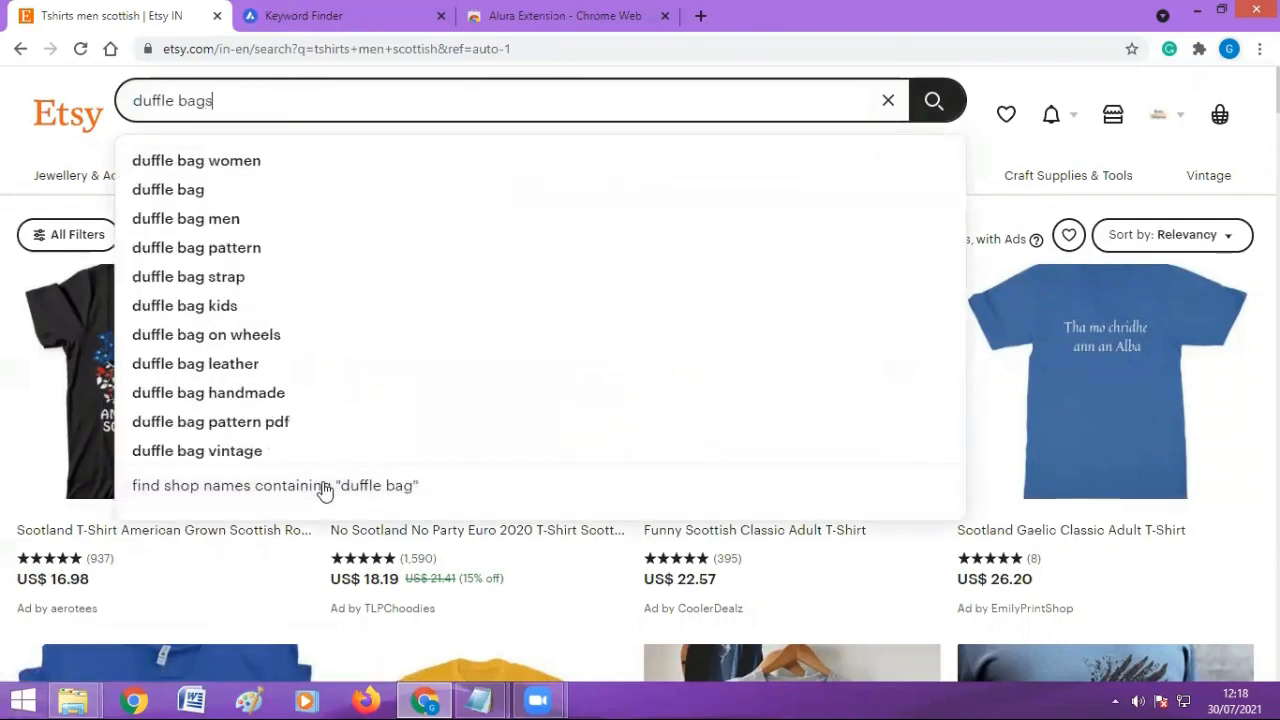
{"action": "key", "text": "Return"}
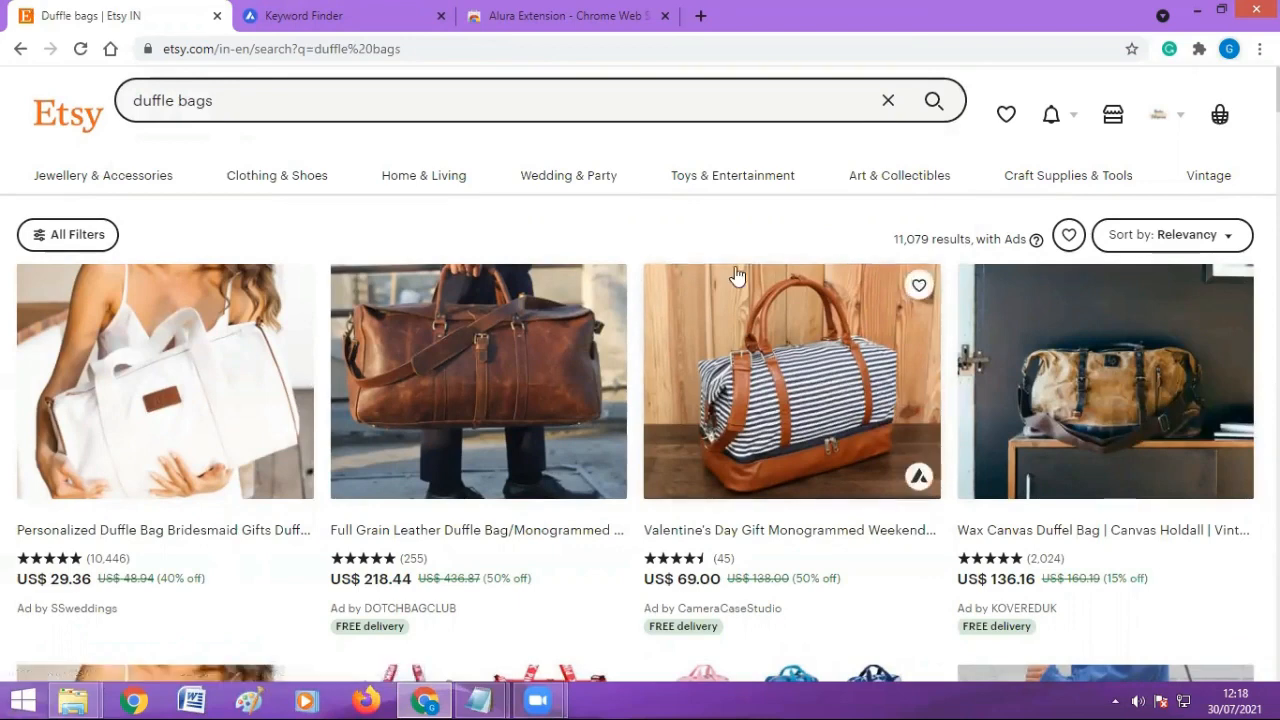
Narrow the Etsy search to "duffle bags men" and open the Custom Client Gifts corporate men overnight bag listing
{"action": "left_click", "coordinate": [260, 98]}
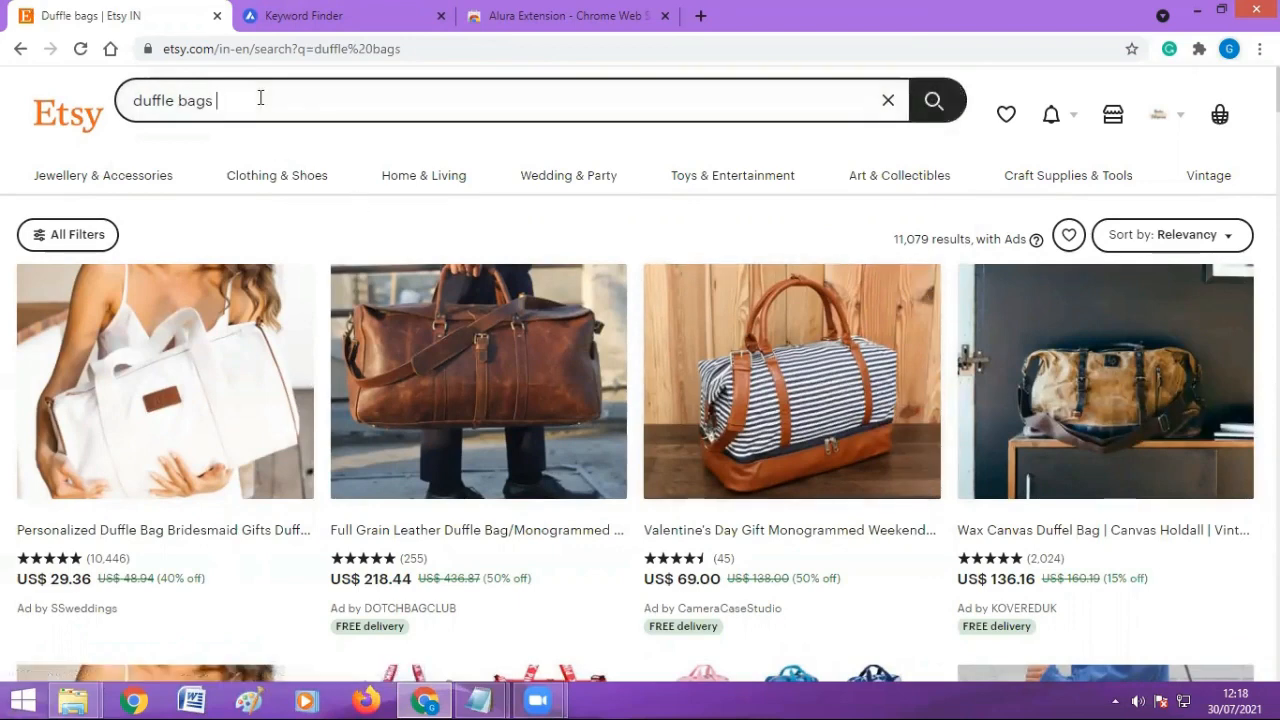
{"action": "key", "text": "Return"}
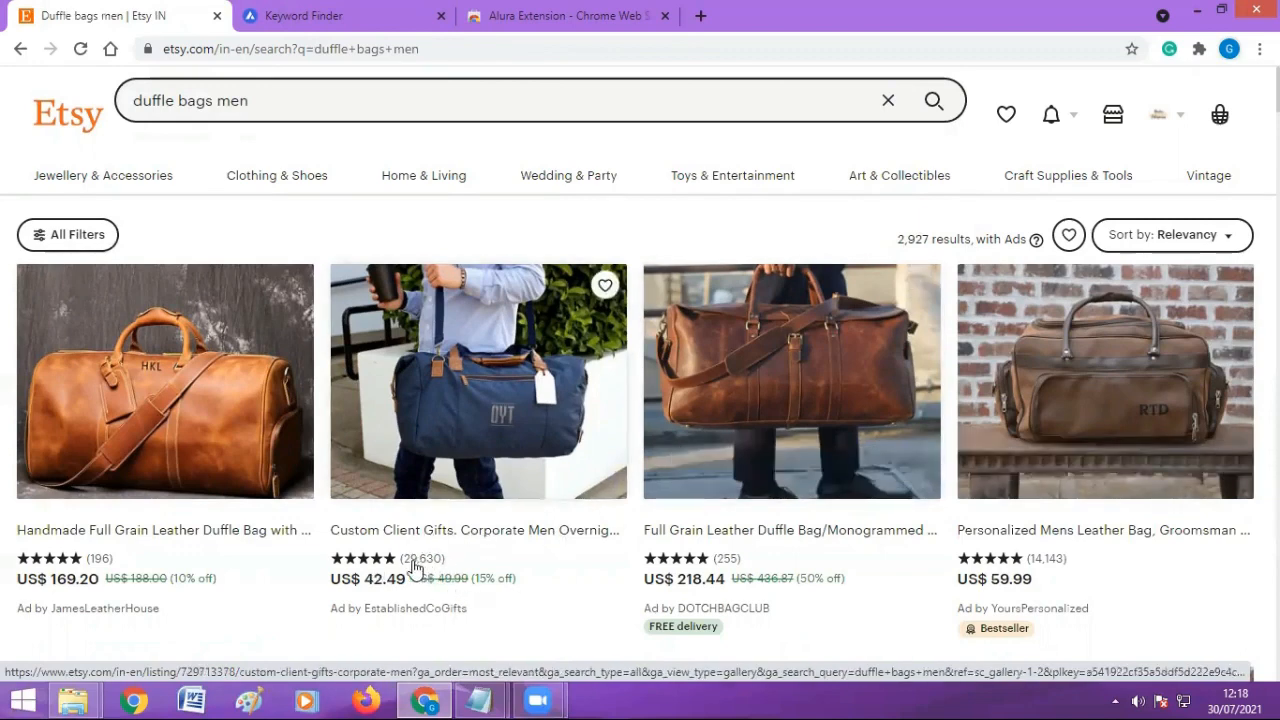
{"action": "left_click", "coordinate": [453, 417]}
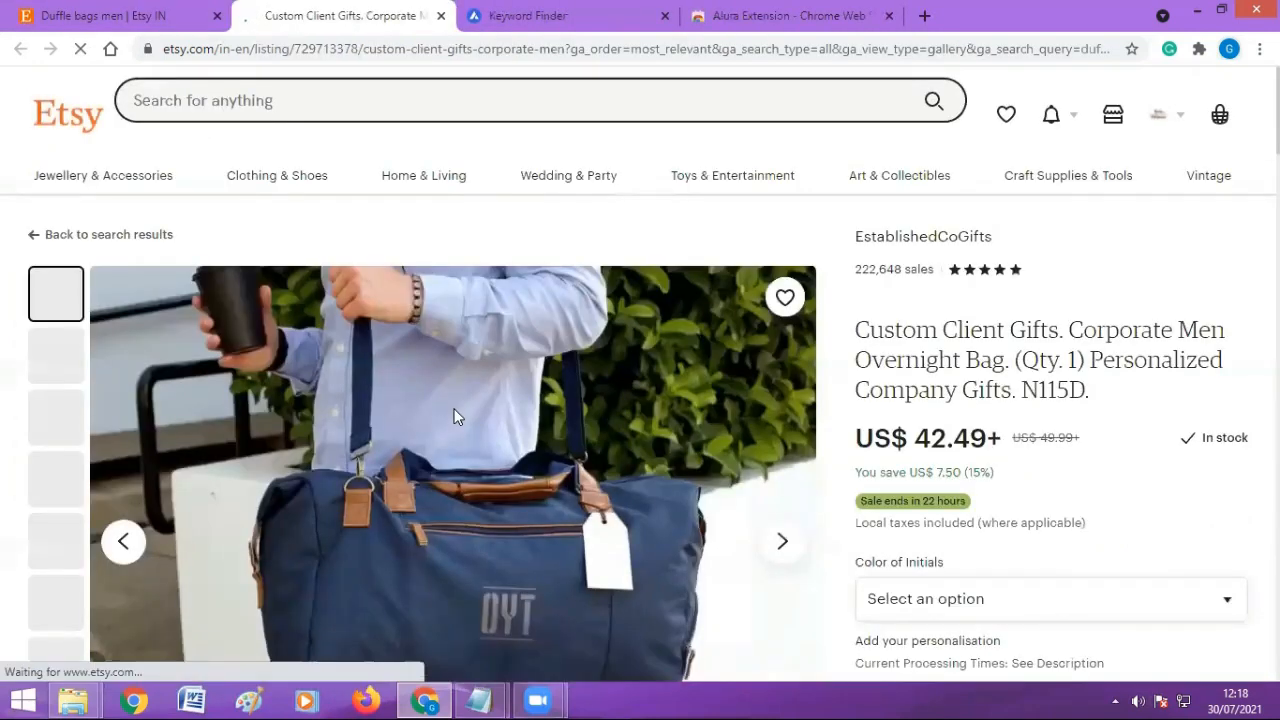
Open the EstablishedCoGifts shop from the listing and examine its sales, sections, featured items and full item list
{"action": "left_click", "coordinate": [893, 245]}
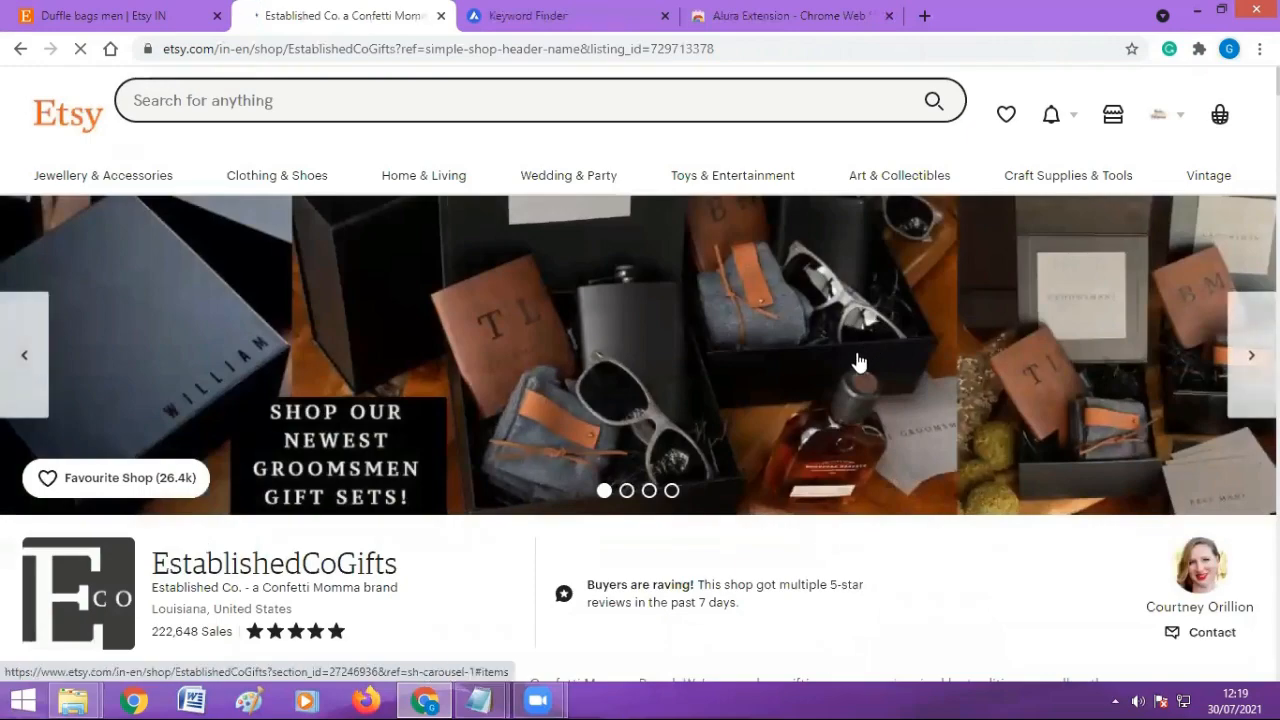
{"action": "scroll", "coordinate": [859, 384], "scroll_direction": "down", "scroll_amount": 3}
{"action": "scroll", "coordinate": [859, 384], "scroll_direction": "down", "scroll_amount": 4}
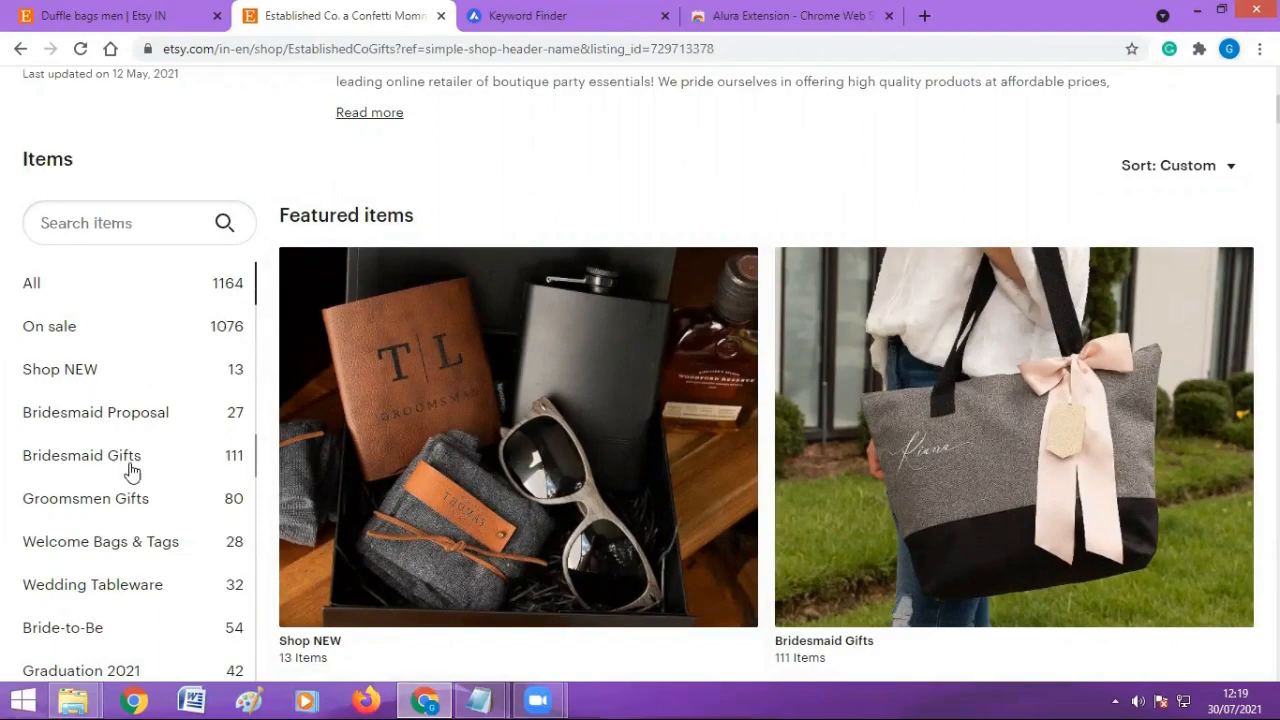
{"action": "scroll", "coordinate": [143, 471], "scroll_direction": "down", "scroll_amount": 10}
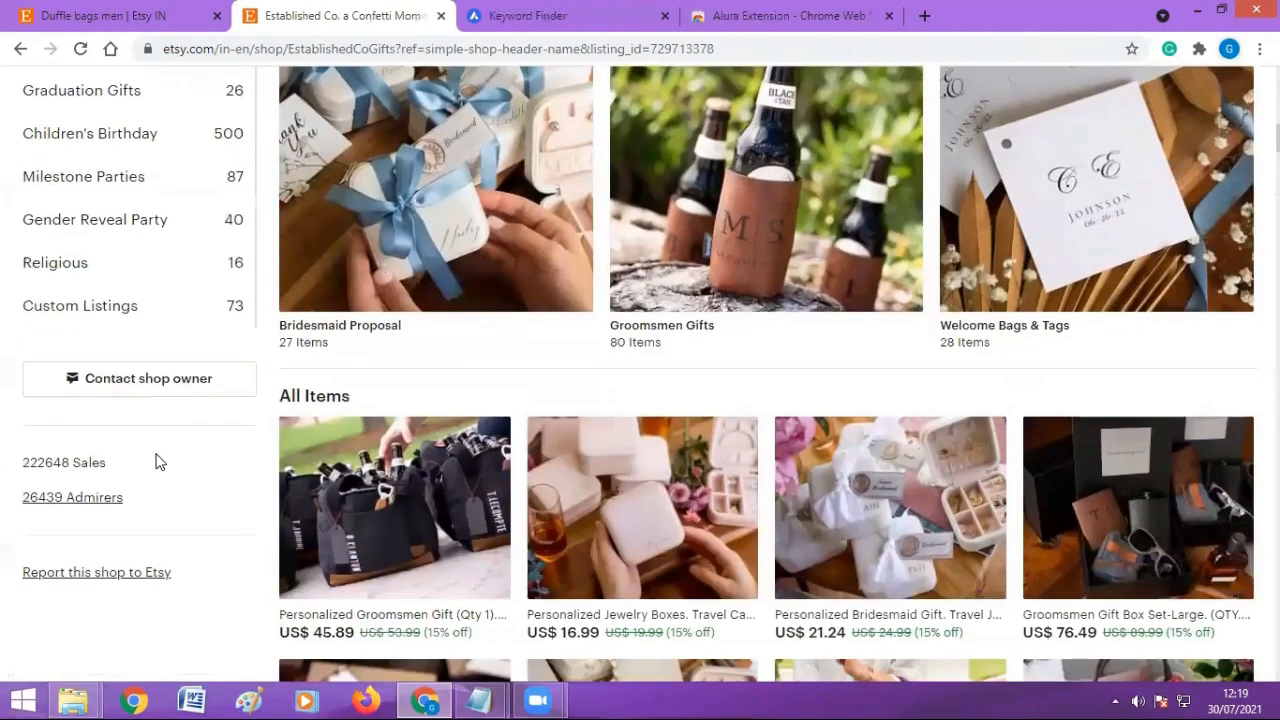
{"action": "scroll", "coordinate": [155, 462], "scroll_direction": "down", "scroll_amount": 3}
{"action": "scroll", "coordinate": [155, 462], "scroll_direction": "up", "scroll_amount": 12}
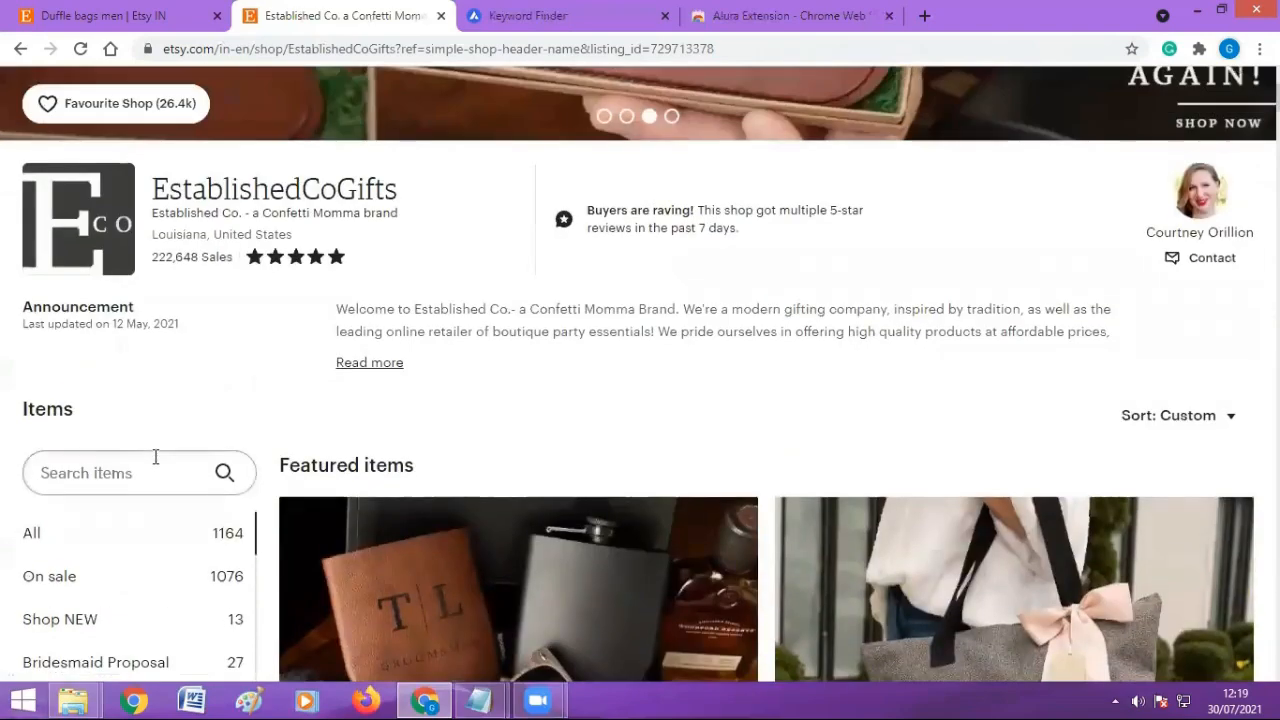
{"action": "scroll", "coordinate": [155, 457], "scroll_direction": "up", "scroll_amount": 4}
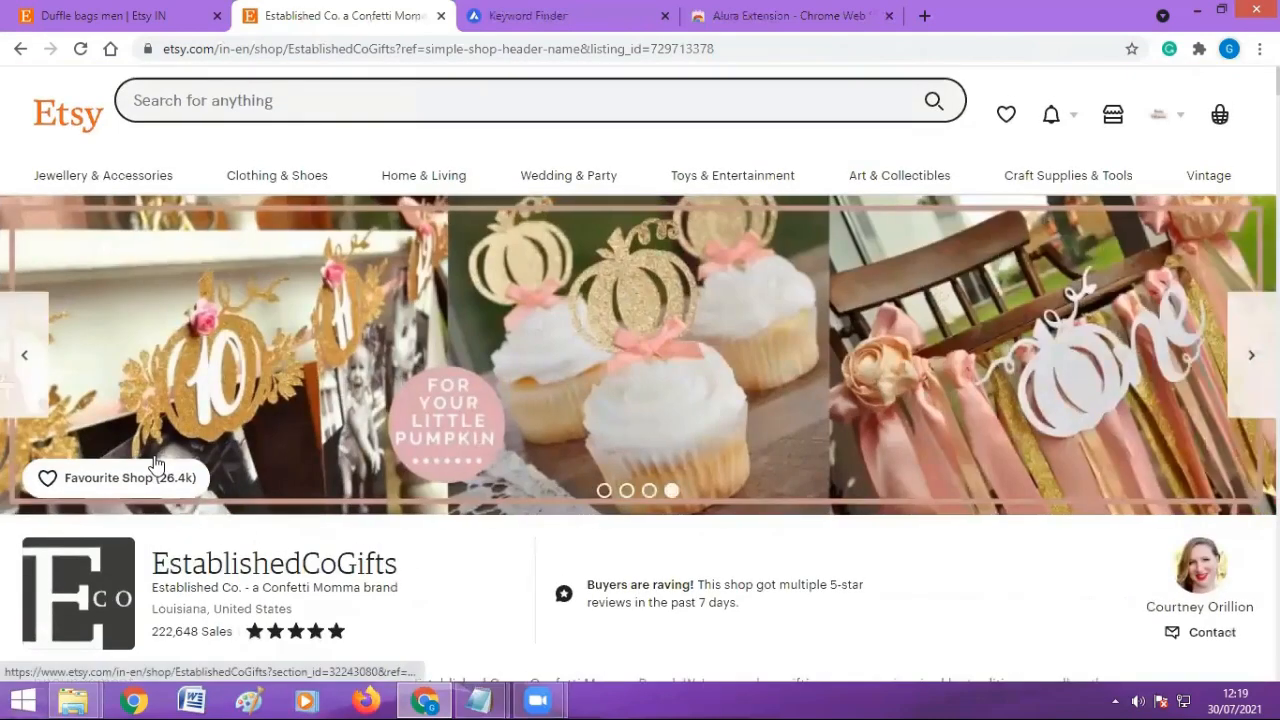
{"action": "scroll", "coordinate": [317, 460], "scroll_direction": "down", "scroll_amount": 6}
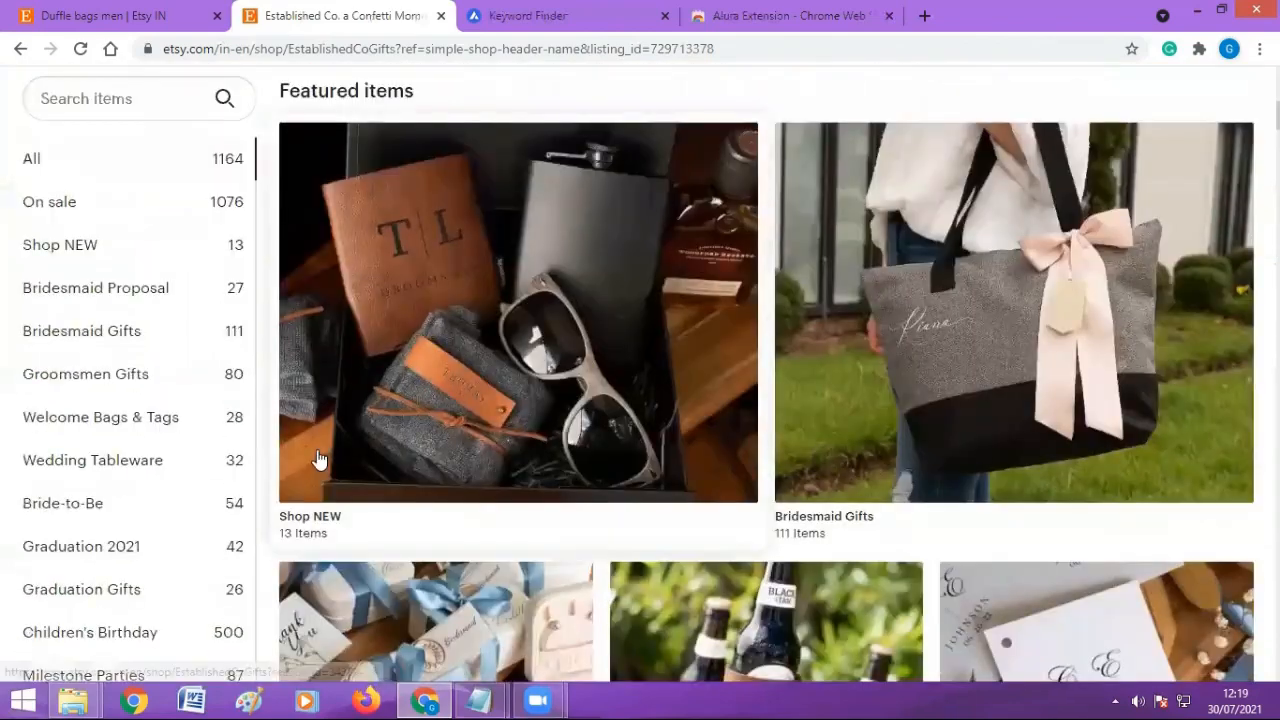
{"action": "scroll", "coordinate": [317, 460], "scroll_direction": "up", "scroll_amount": 2}
{"action": "scroll", "coordinate": [317, 460], "scroll_direction": "down", "scroll_amount": 10}
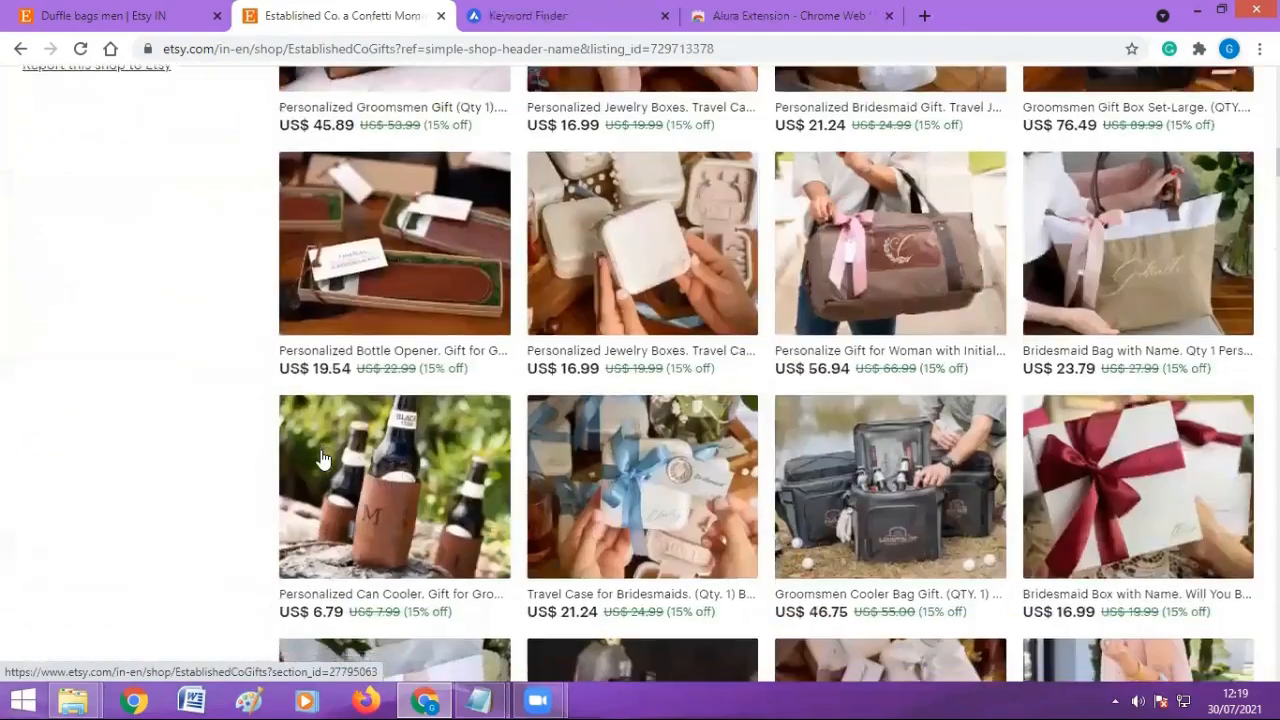
Examine the rest of the EstablishedCoGifts shop page, including its items, reviews, updates and About section, and close the shop
{"action": "scroll", "coordinate": [322, 460], "scroll_direction": "up", "scroll_amount": 3}
{"action": "scroll", "coordinate": [322, 460], "scroll_direction": "down", "scroll_amount": 15}
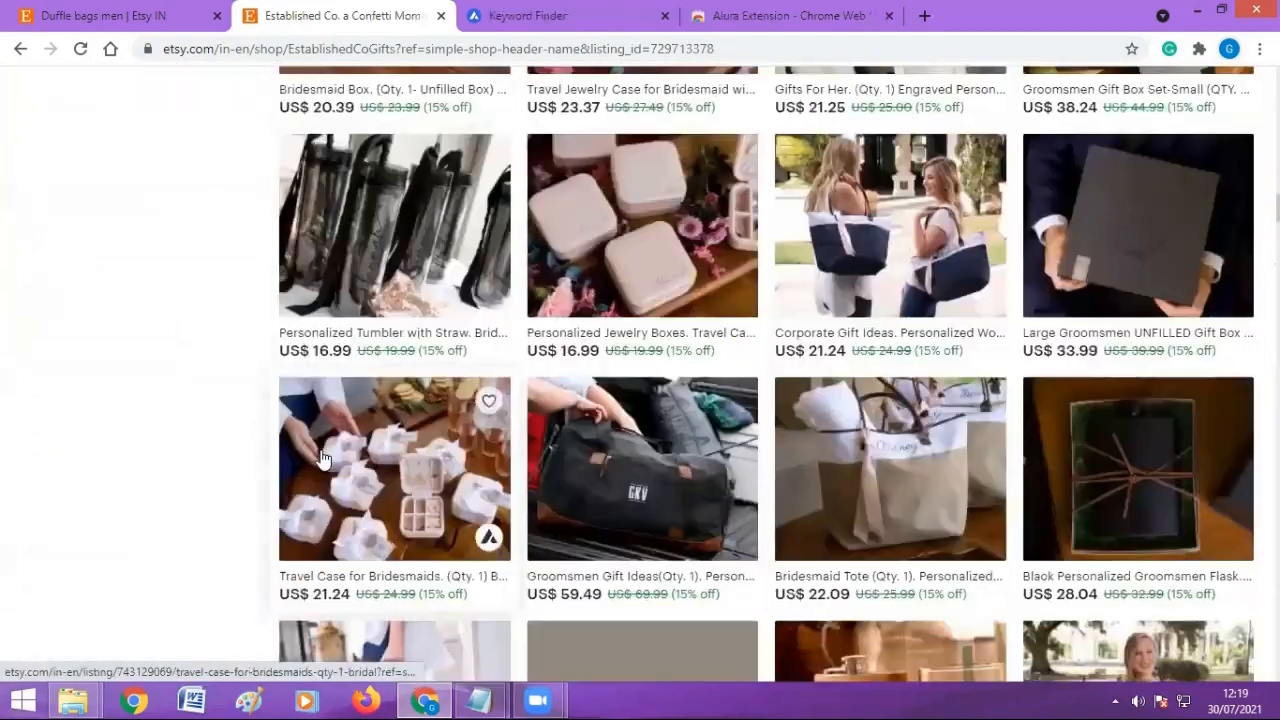
{"action": "scroll", "coordinate": [320, 457], "scroll_direction": "up", "scroll_amount": 6}
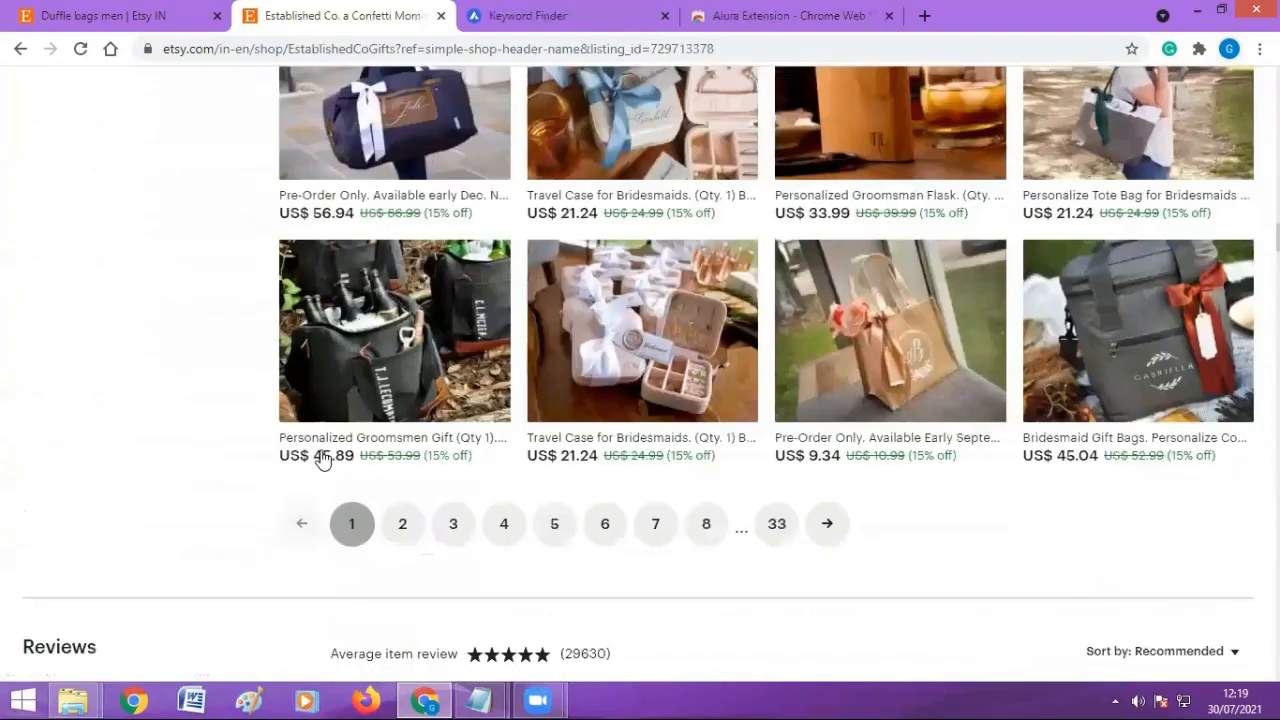
{"action": "scroll", "coordinate": [320, 457], "scroll_direction": "down", "scroll_amount": 2}
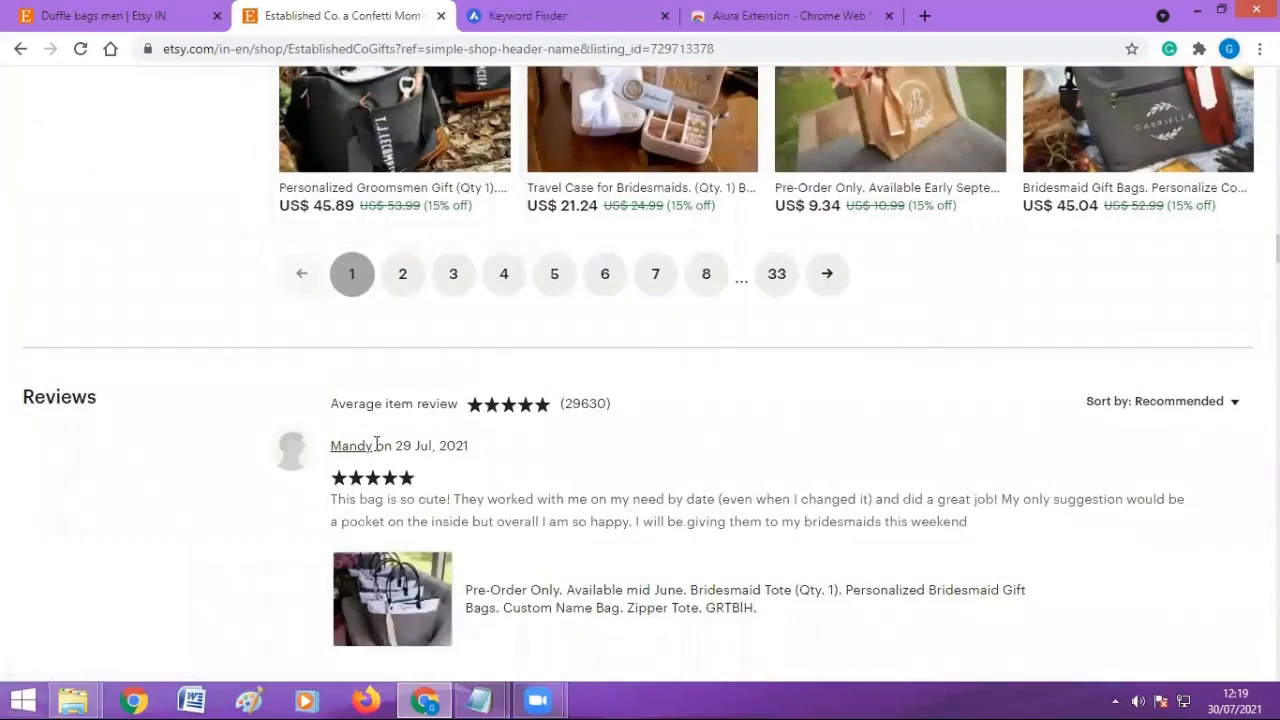
{"action": "scroll", "coordinate": [356, 484], "scroll_direction": "down", "scroll_amount": 15}
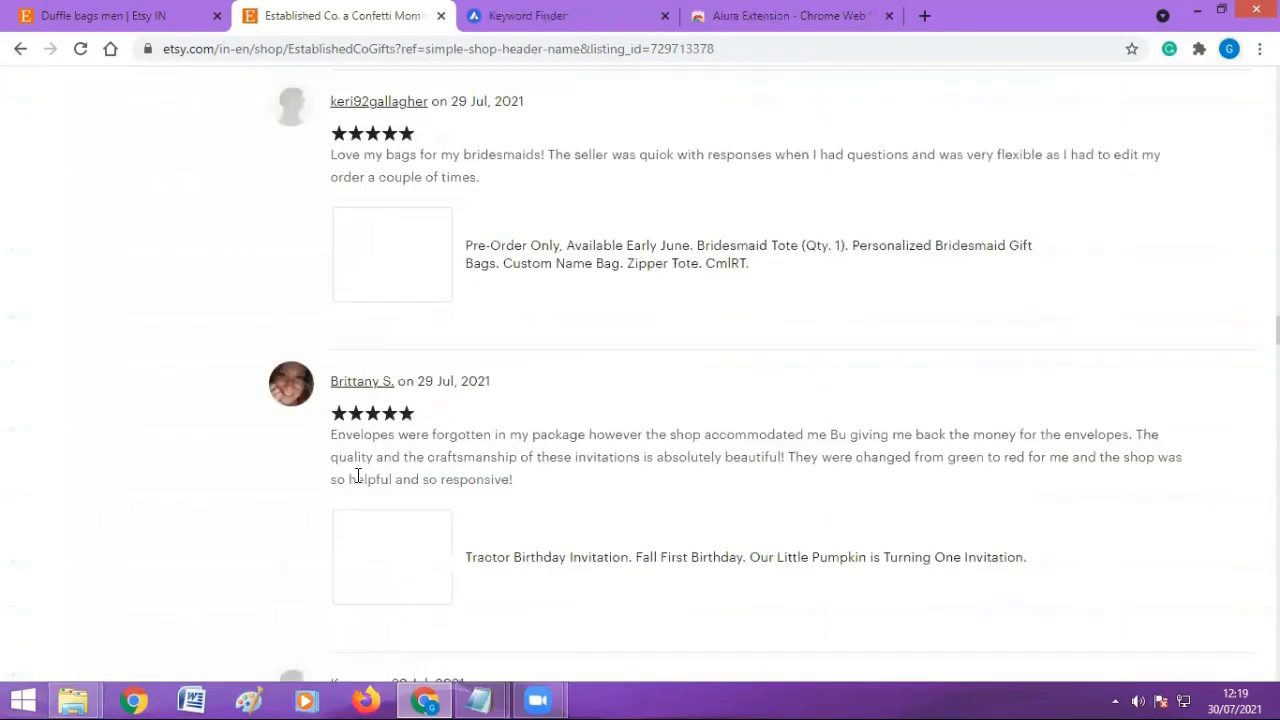
{"action": "scroll", "coordinate": [356, 476], "scroll_direction": "down", "scroll_amount": 5}
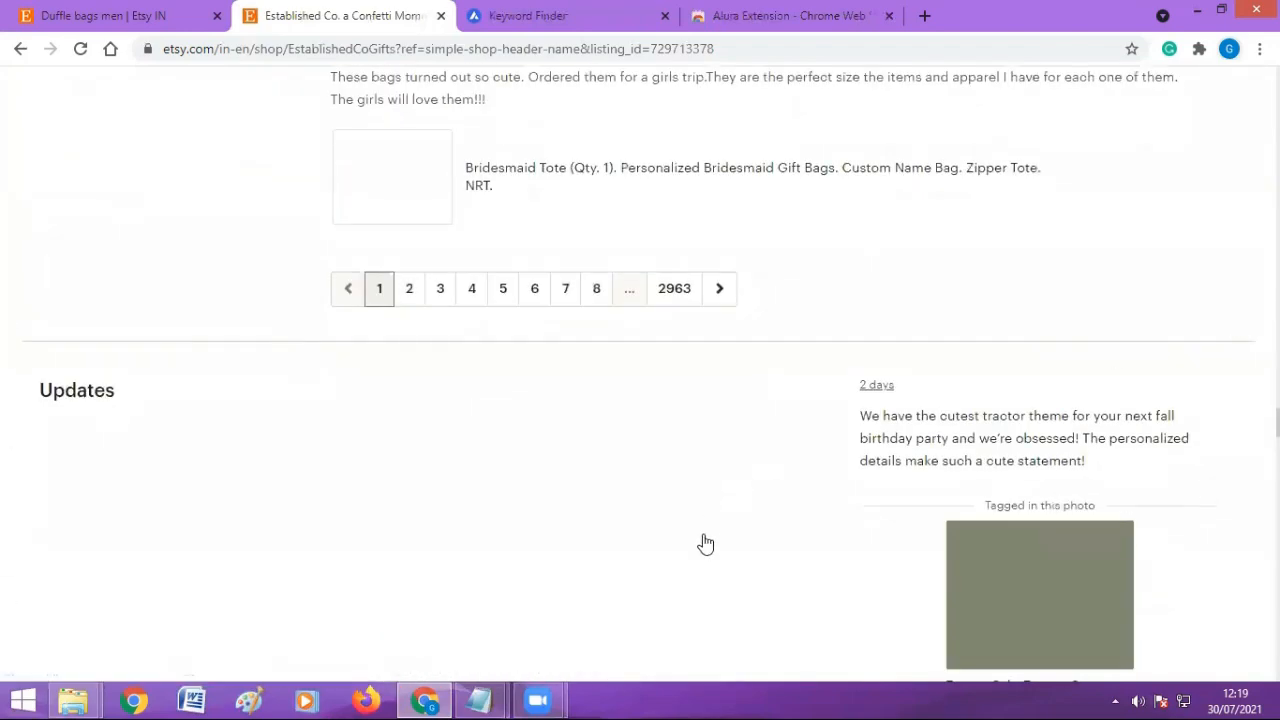
{"action": "scroll", "coordinate": [703, 548], "scroll_direction": "down", "scroll_amount": 5}
{"action": "scroll", "coordinate": [703, 548], "scroll_direction": "down", "scroll_amount": 10}
{"action": "scroll", "coordinate": [703, 548], "scroll_direction": "up", "scroll_amount": 4}
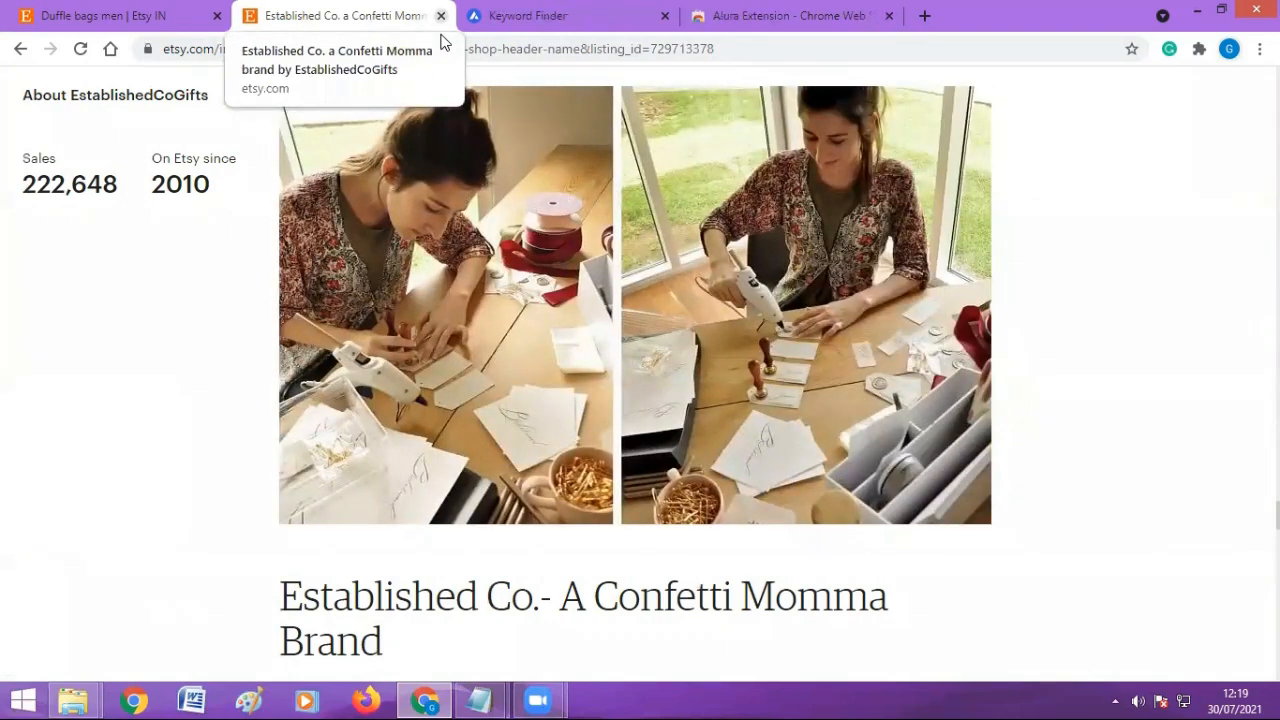
{"action": "left_click", "coordinate": [440, 16]}
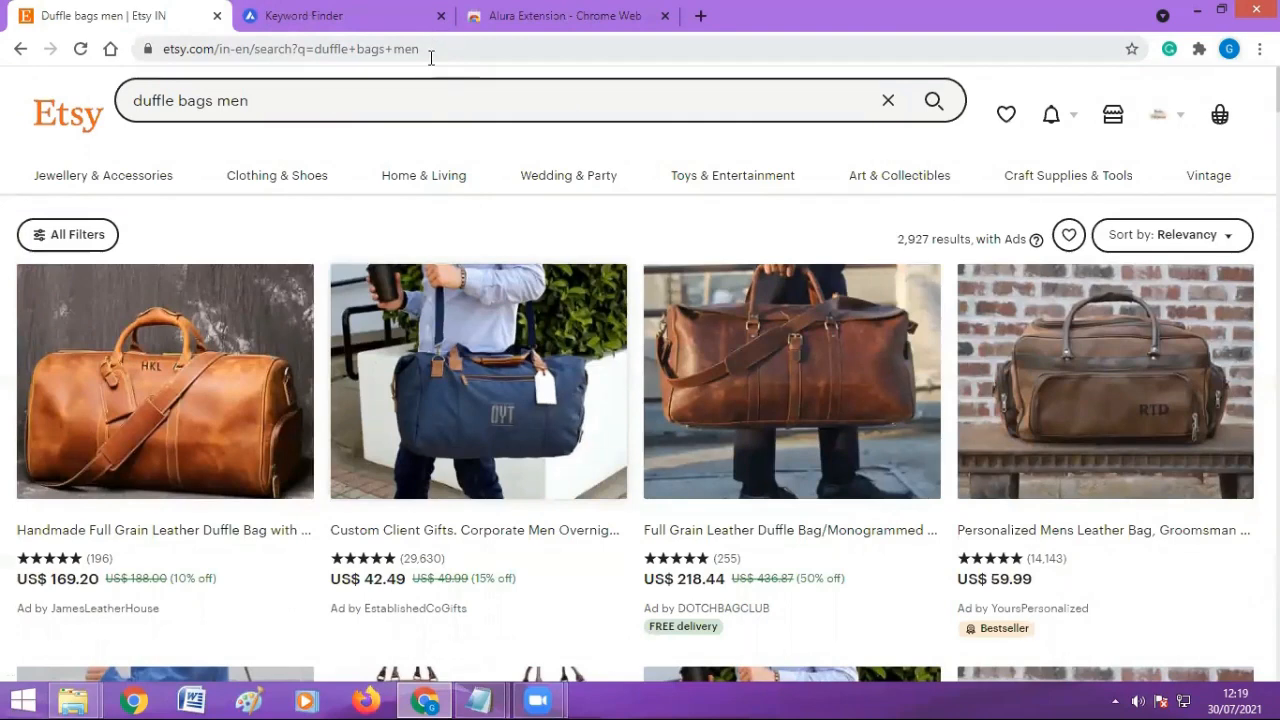
Replace the Etsy search for men's duffle bags with the keyword "bean bag"
{"action": "left_click", "coordinate": [325, 105]}
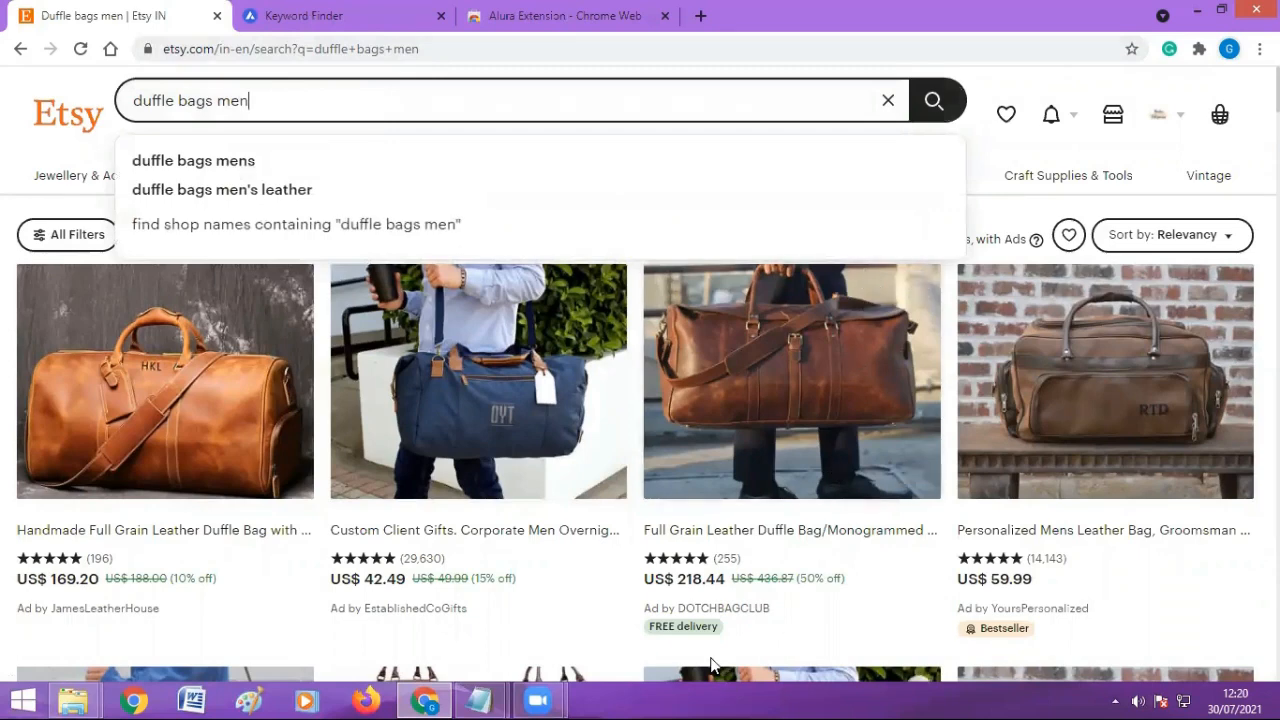
{"action": "left_click_drag", "start_coordinate": [251, 100], "coordinate": [128, 92]}
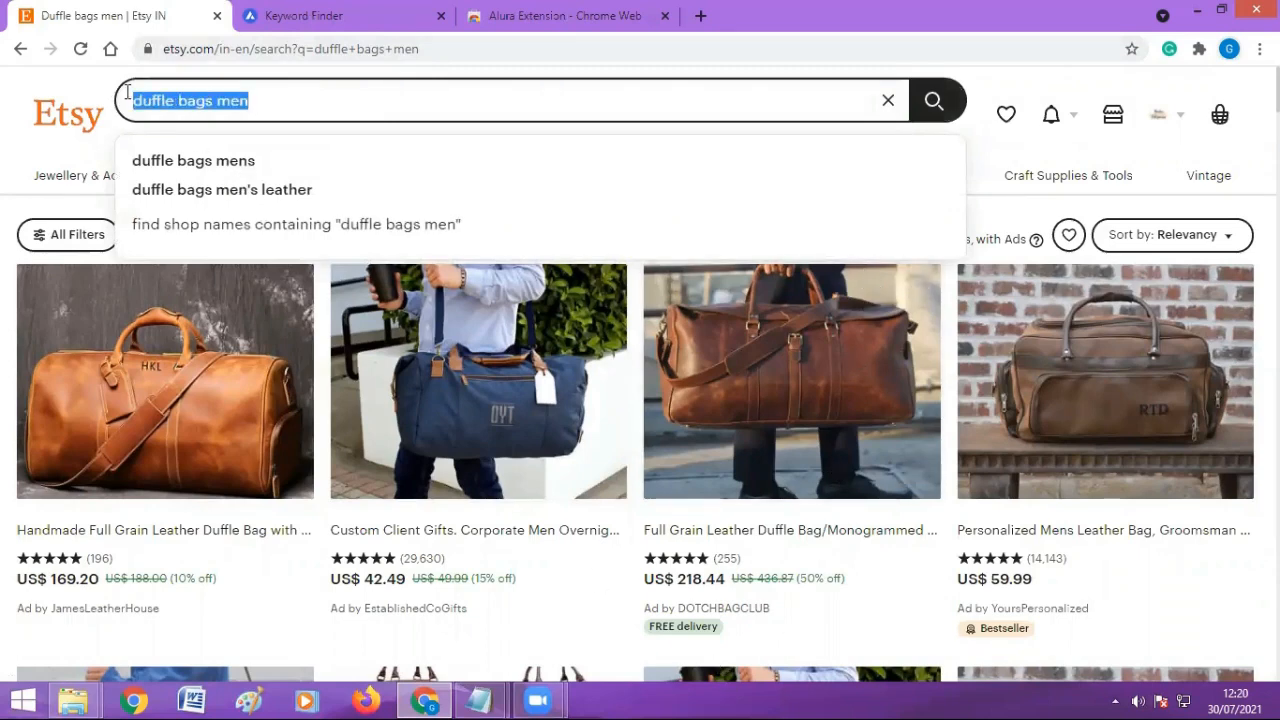
{"action": "type", "text": "bean "}
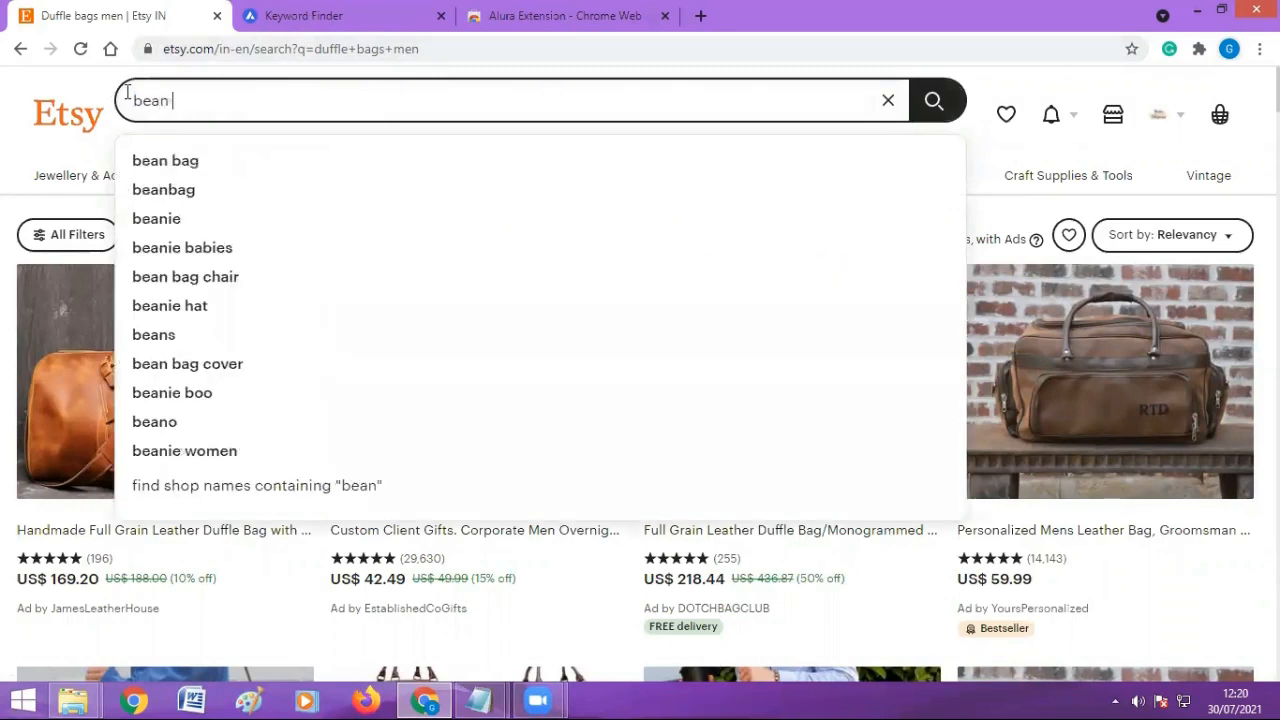
{"action": "type", "text": "bag"}
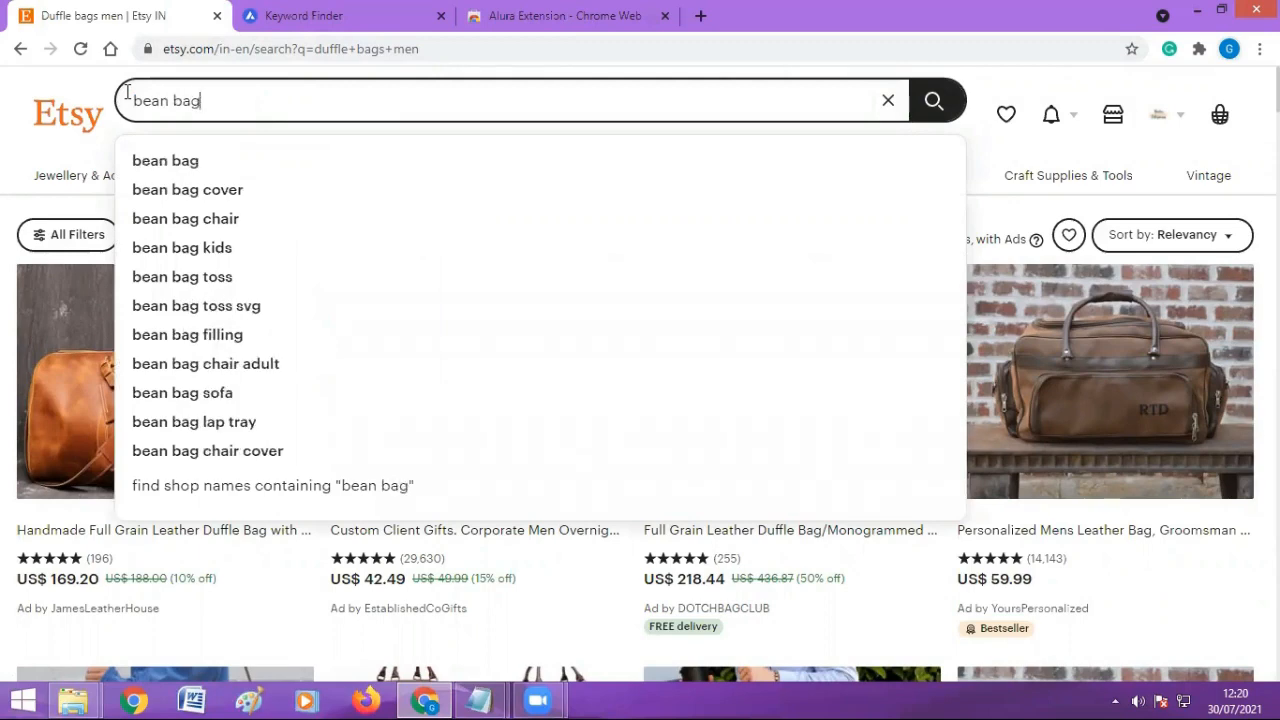
{"action": "key", "text": "Return"}
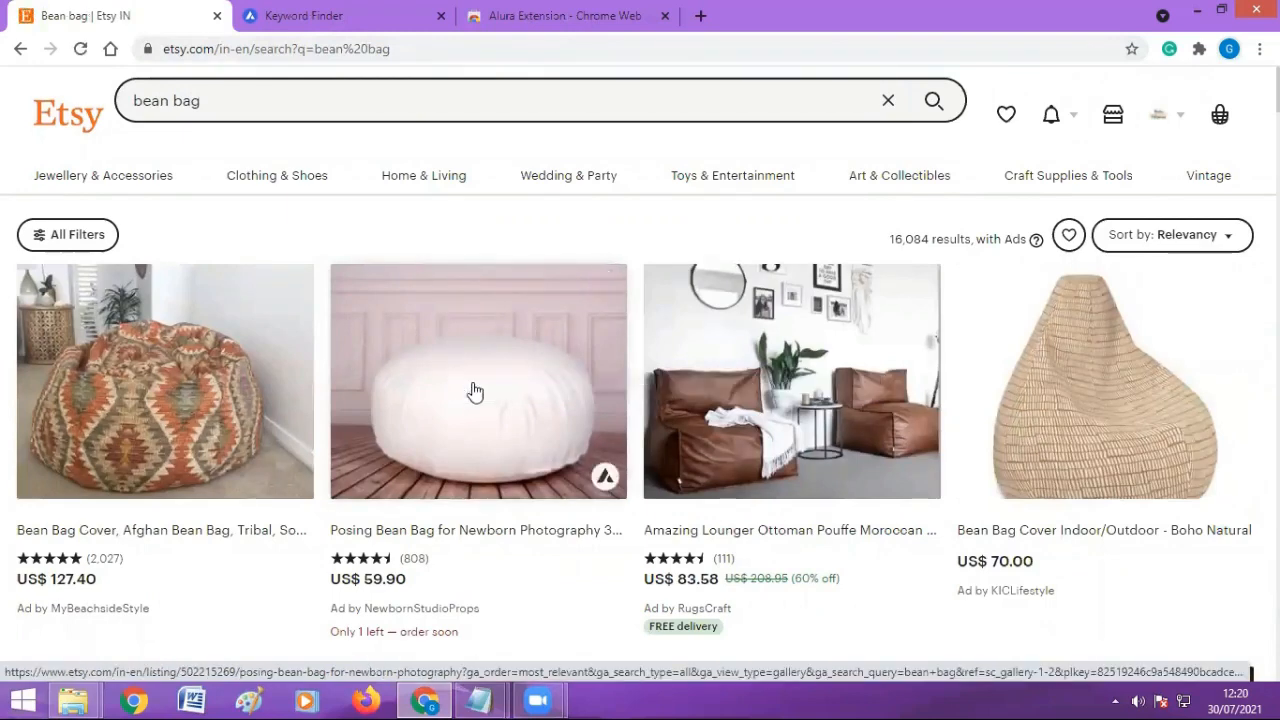
Narrow the Etsy search to "bean bag cover"
{"action": "left_click", "coordinate": [326, 89]}
{"action": "type", "text": "cov"}
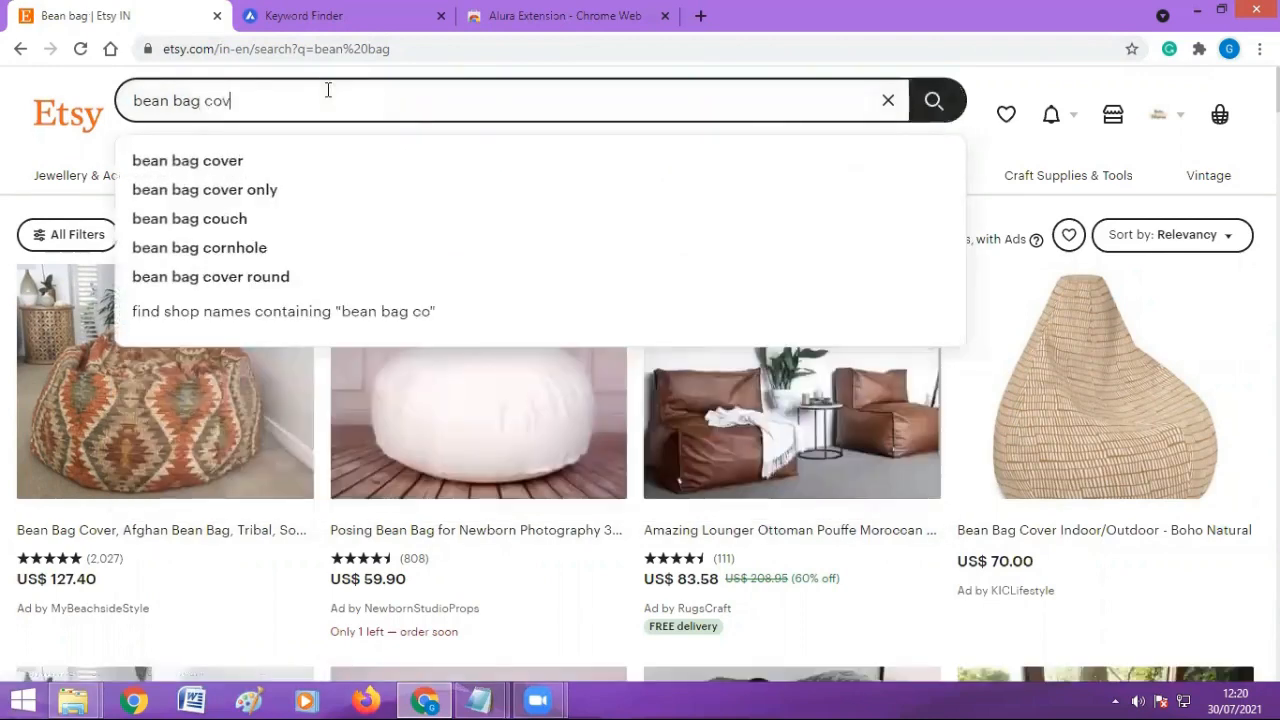
{"action": "type", "text": "er"}
{"action": "key", "text": "Return"}
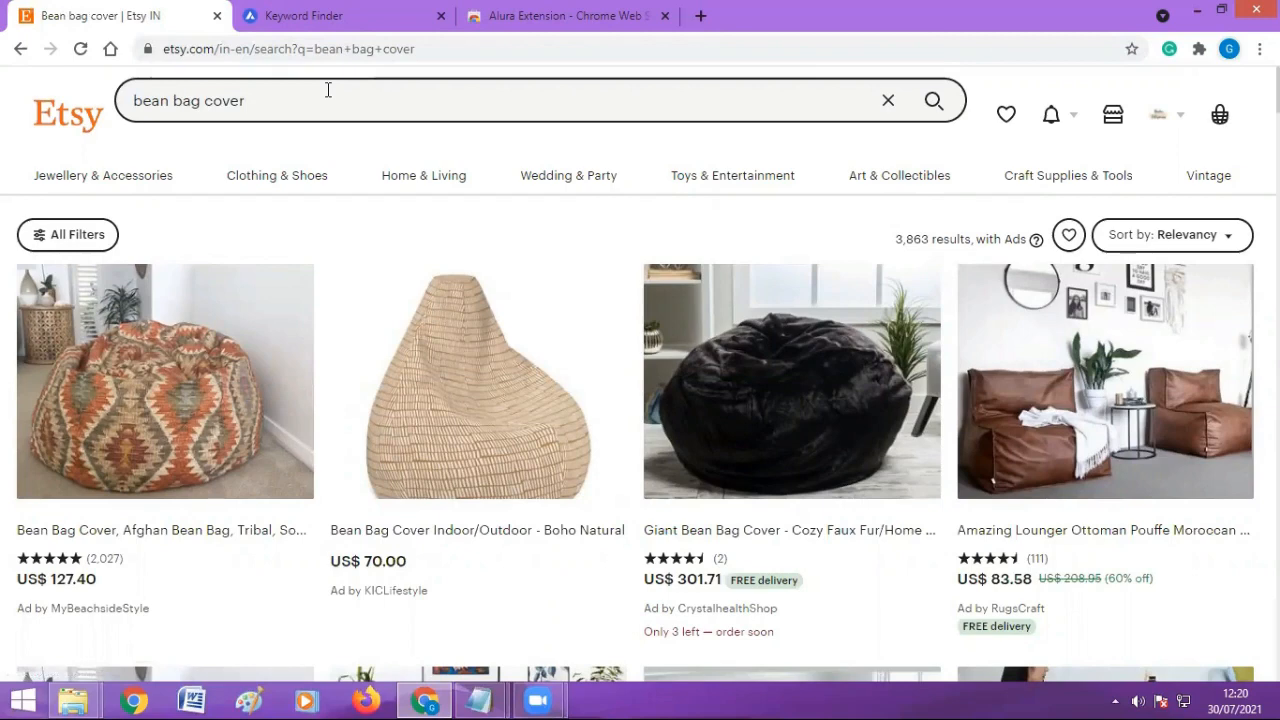
Narrow the search further using Etsy's suggested keyword "bean bag cover only"
{"action": "left_click", "coordinate": [325, 88]}
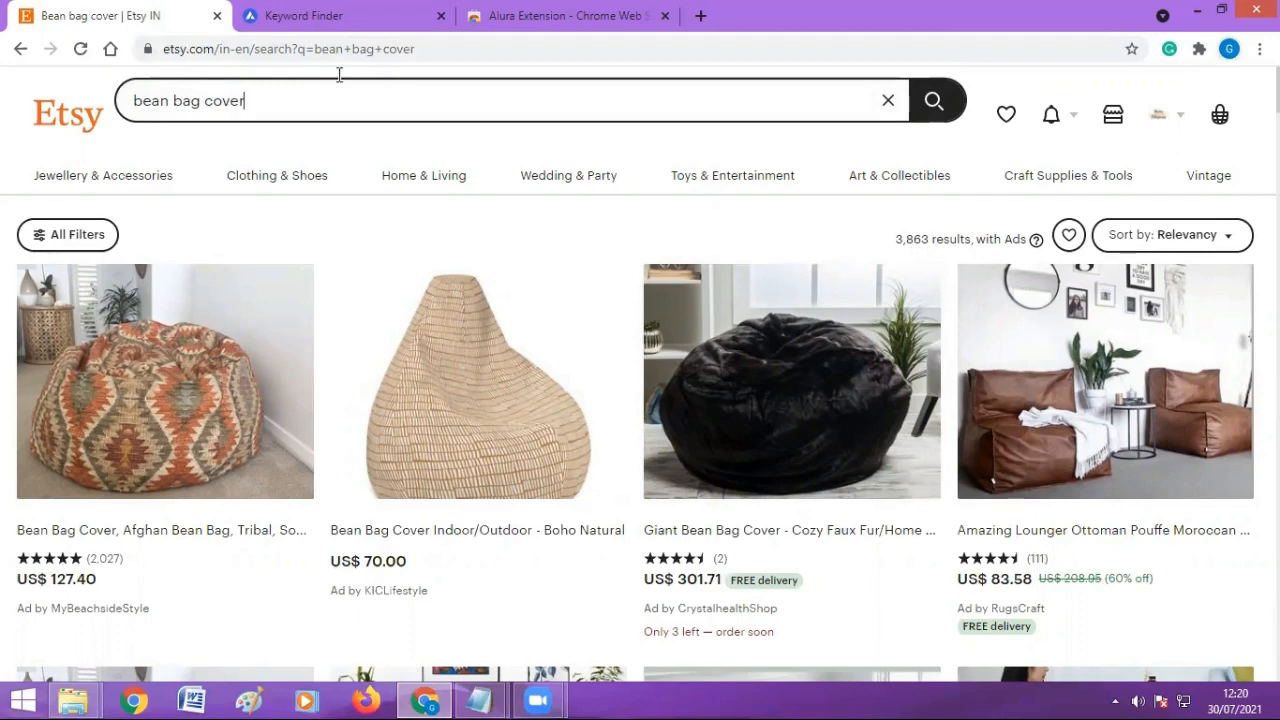
{"action": "left_click", "coordinate": [280, 98]}
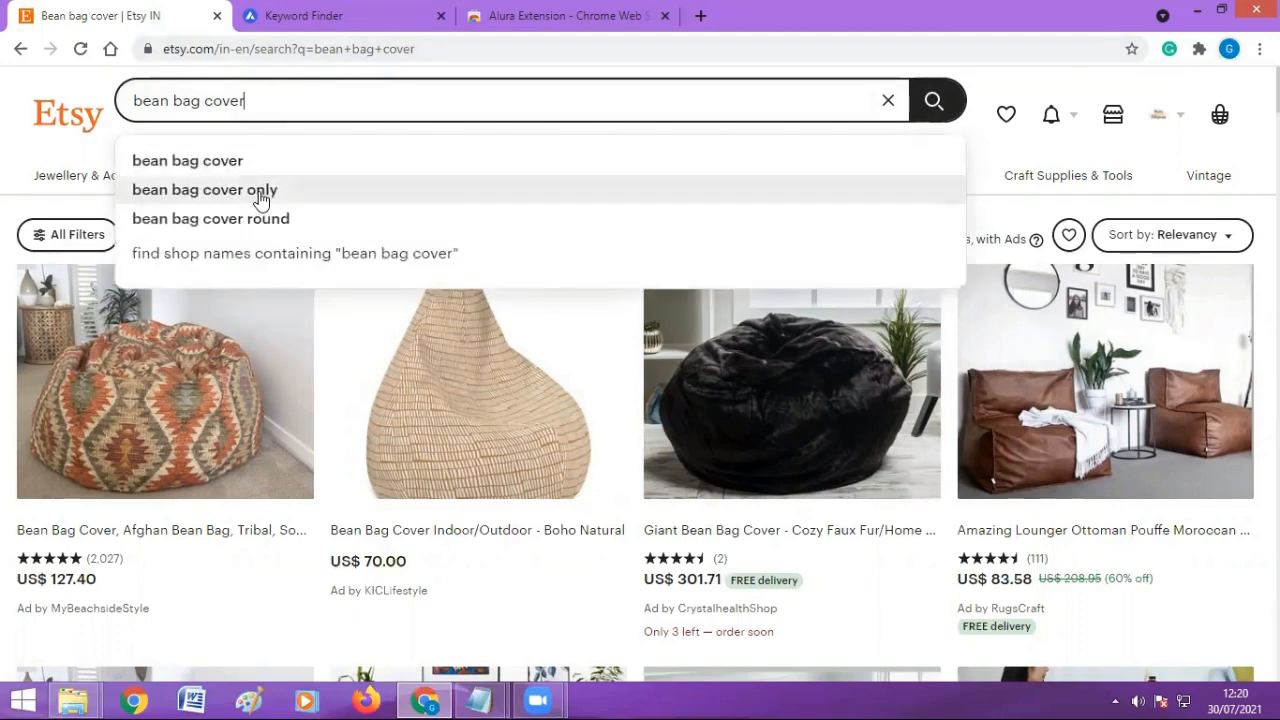
{"action": "left_click", "coordinate": [263, 191]}
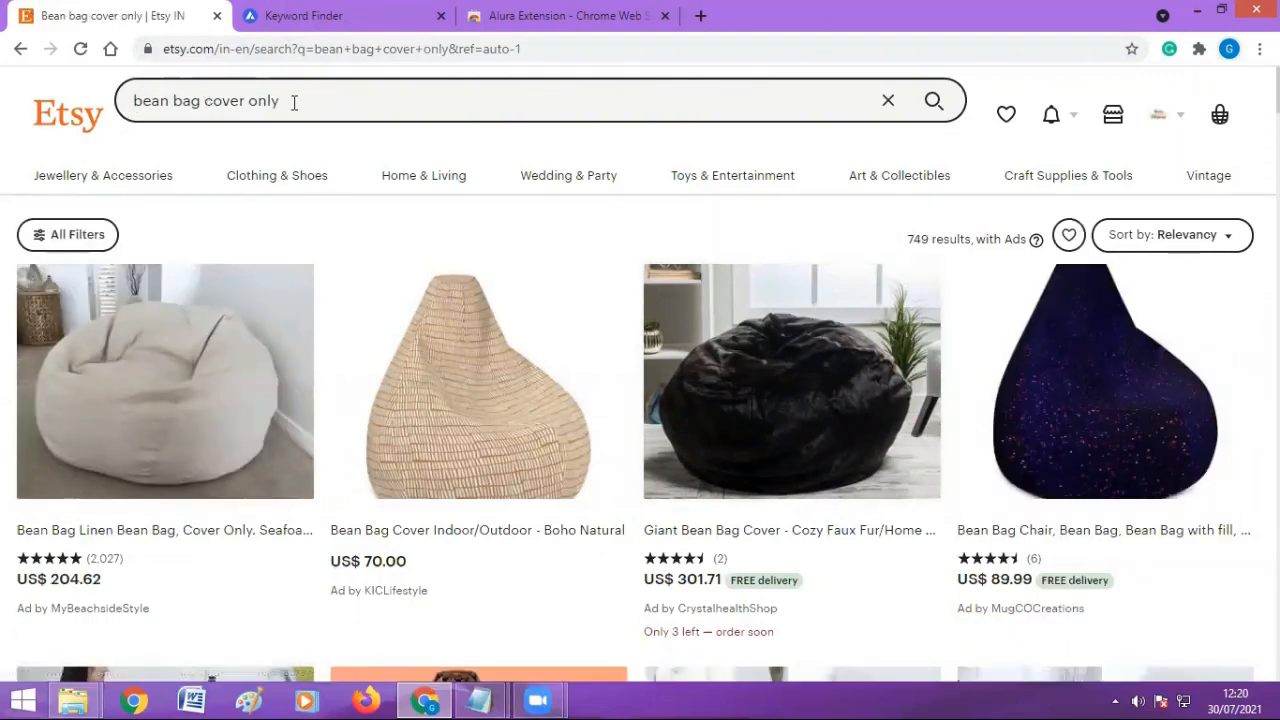
Check the Notepad file of Etsy tags for another product keyword, and search Etsy for "tote bag"
{"action": "left_click_drag", "start_coordinate": [294, 101], "coordinate": [132, 100]}
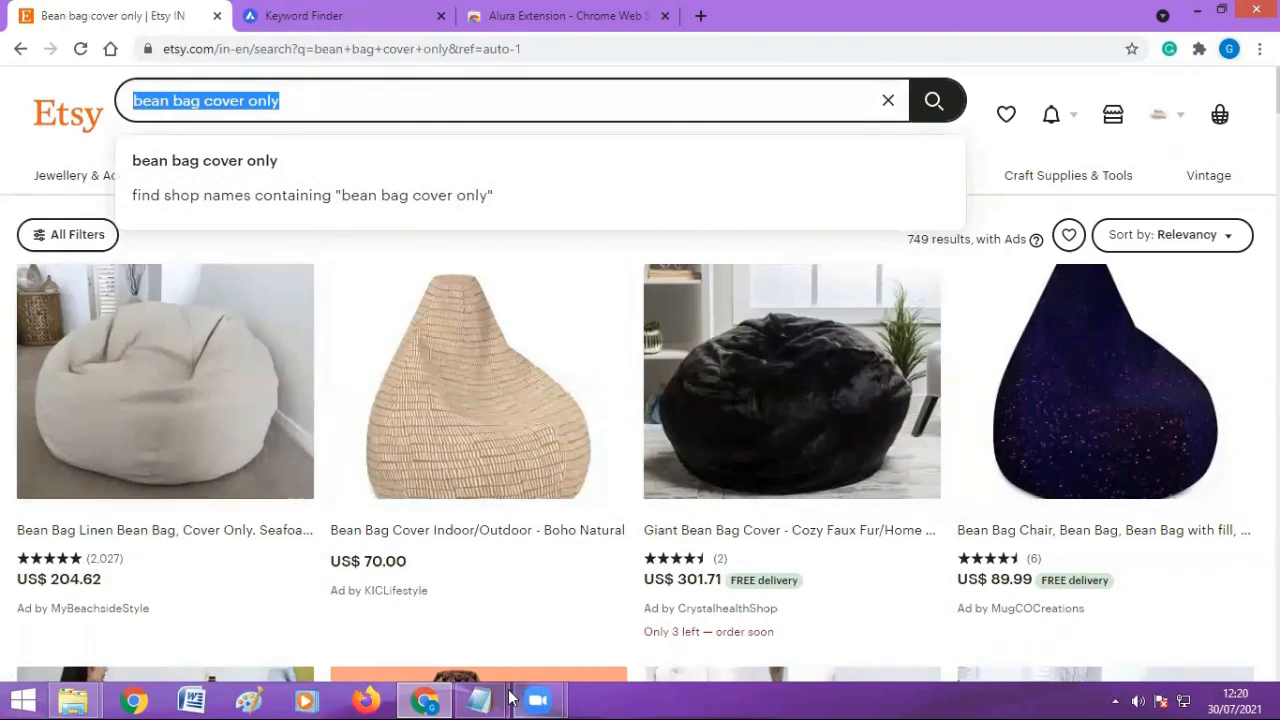
{"action": "left_click", "coordinate": [482, 700]}
{"action": "left_click", "coordinate": [531, 645]}
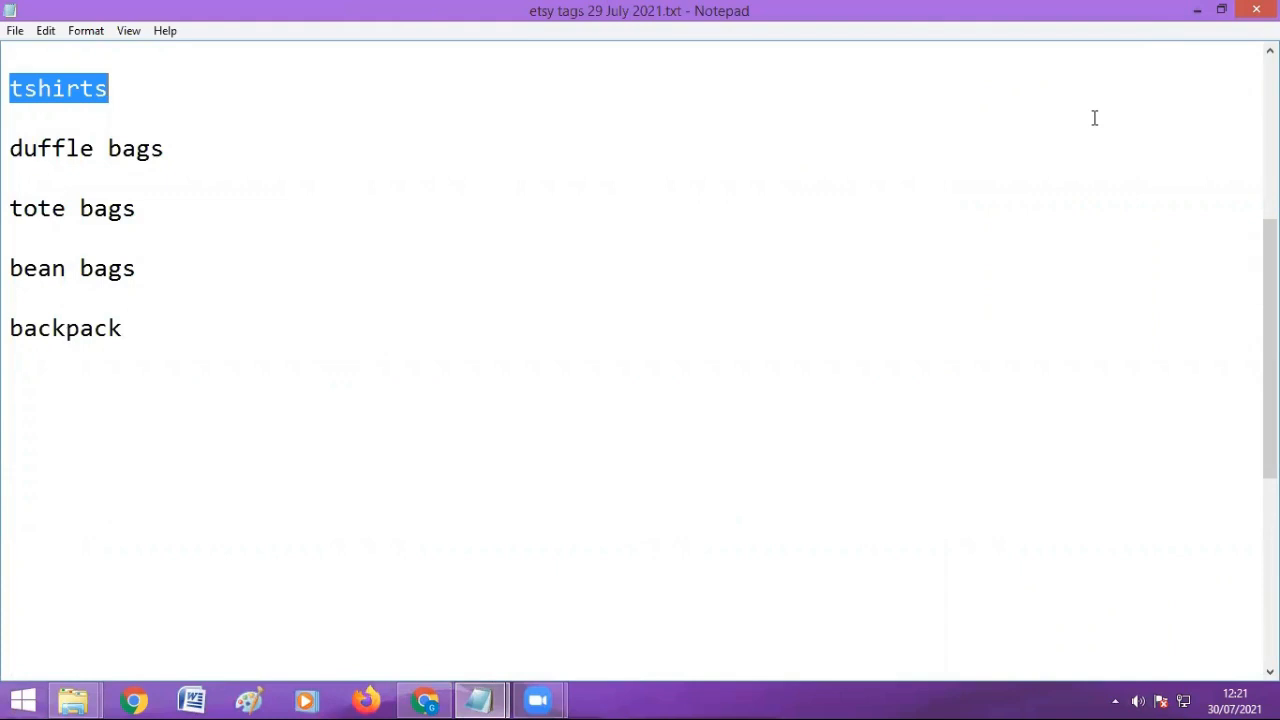
{"action": "left_click", "coordinate": [502, 339]}
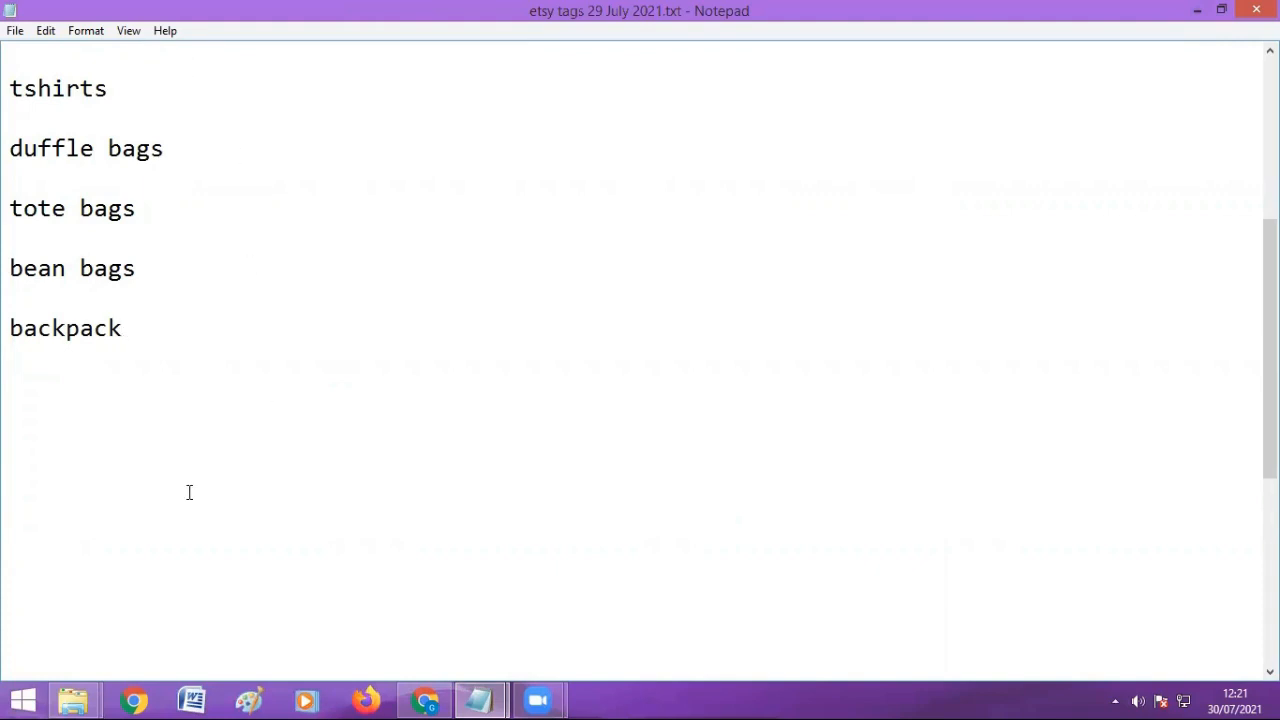
{"action": "left_click", "coordinate": [1199, 10]}
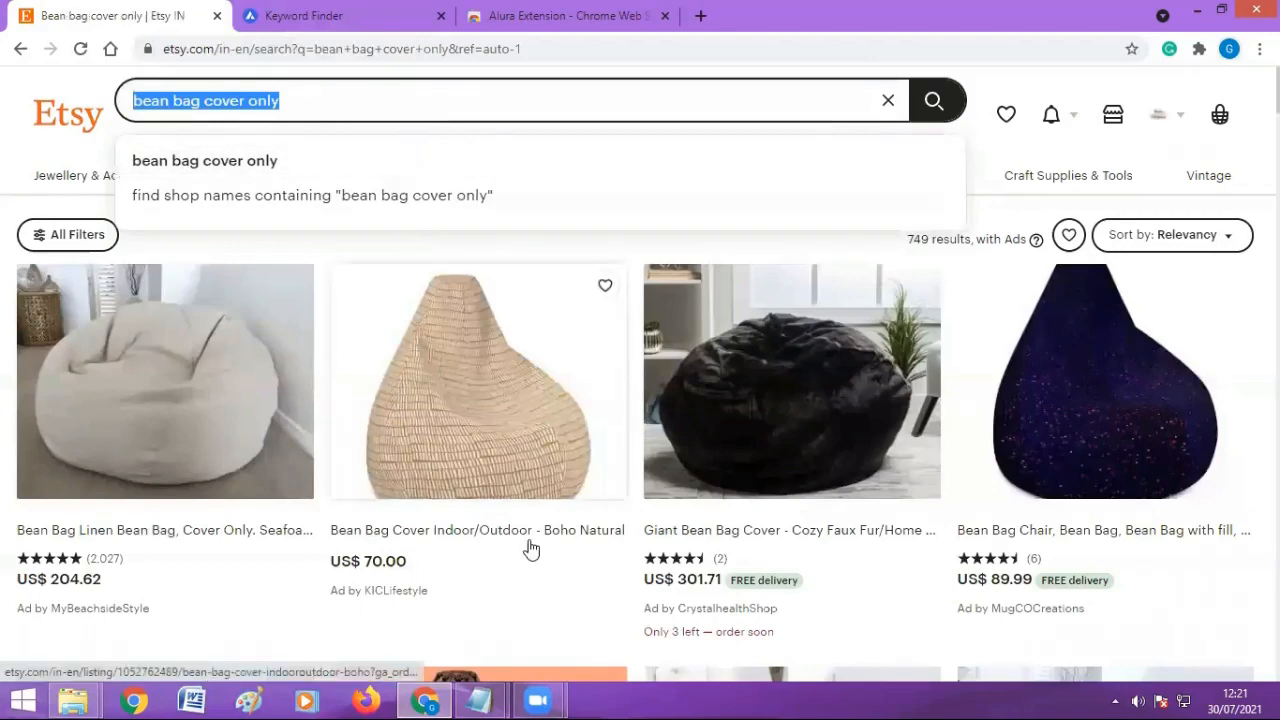
{"action": "type", "text": "tote "}
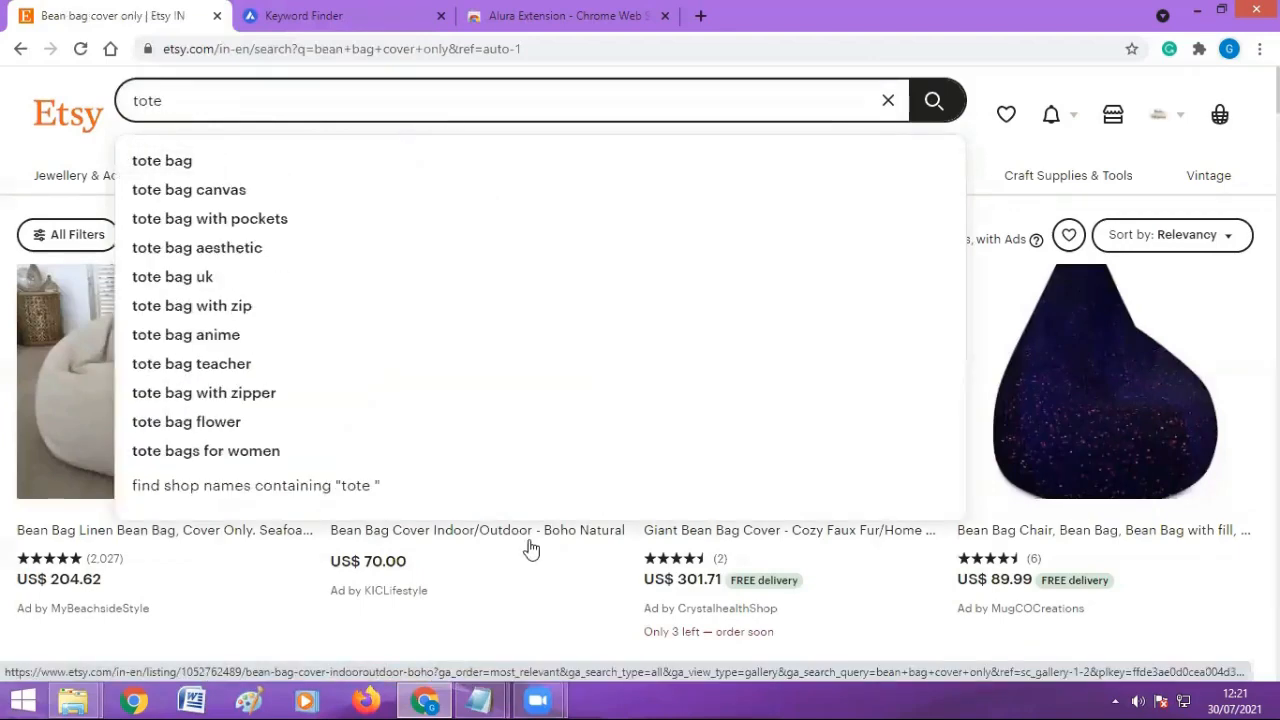
{"action": "type", "text": "bag"}
{"action": "key", "text": "Return"}
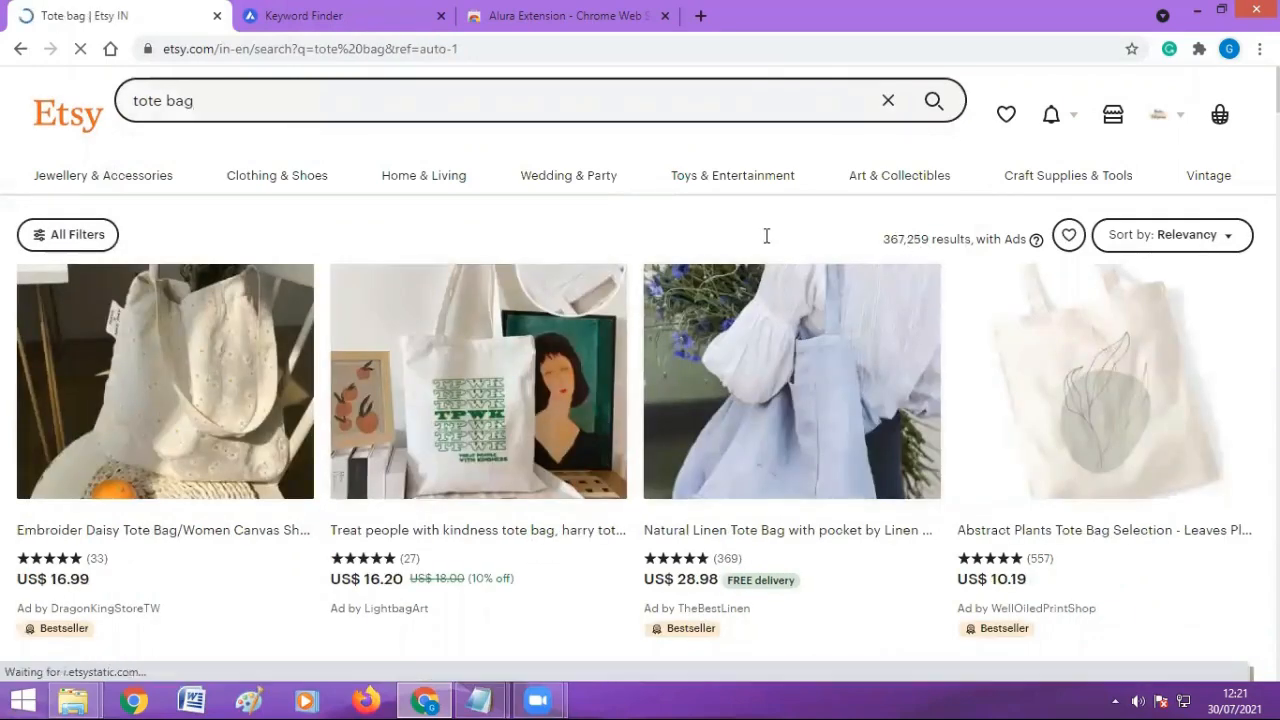
Narrow the Etsy search to "tote bag women"
{"action": "left_click", "coordinate": [337, 110]}
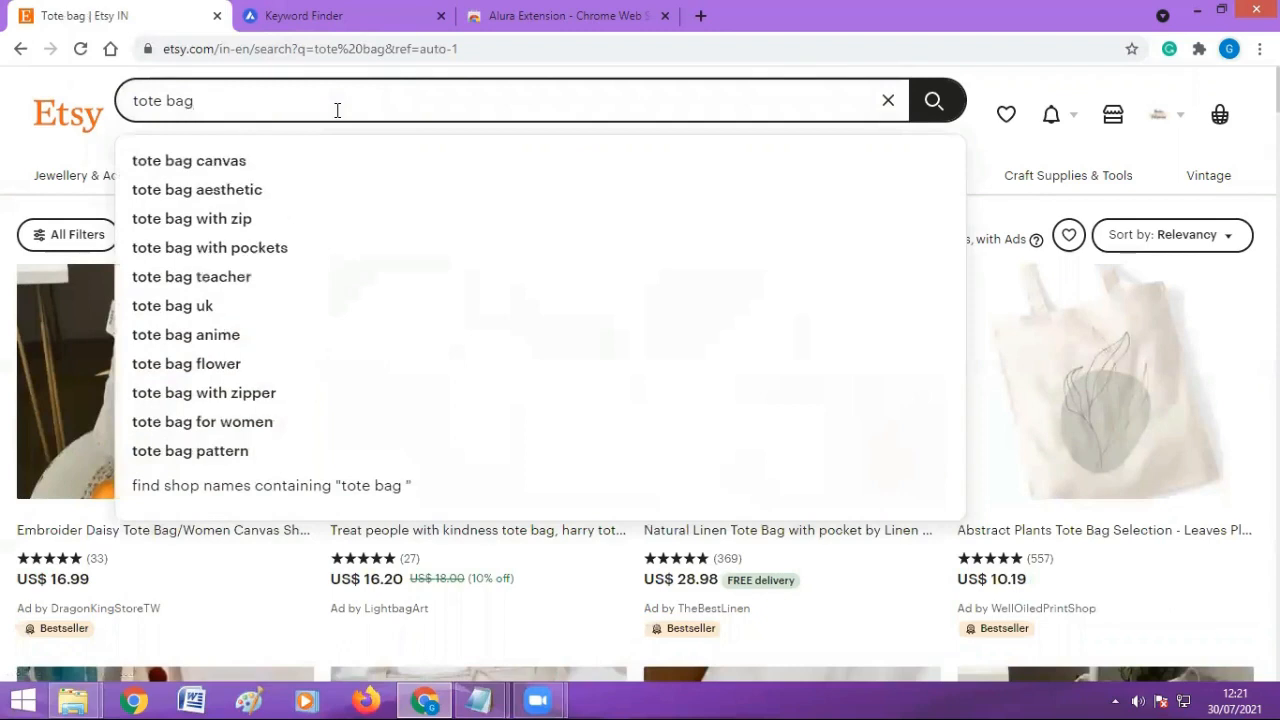
{"action": "type", "text": "women"}
{"action": "key", "text": "Return"}
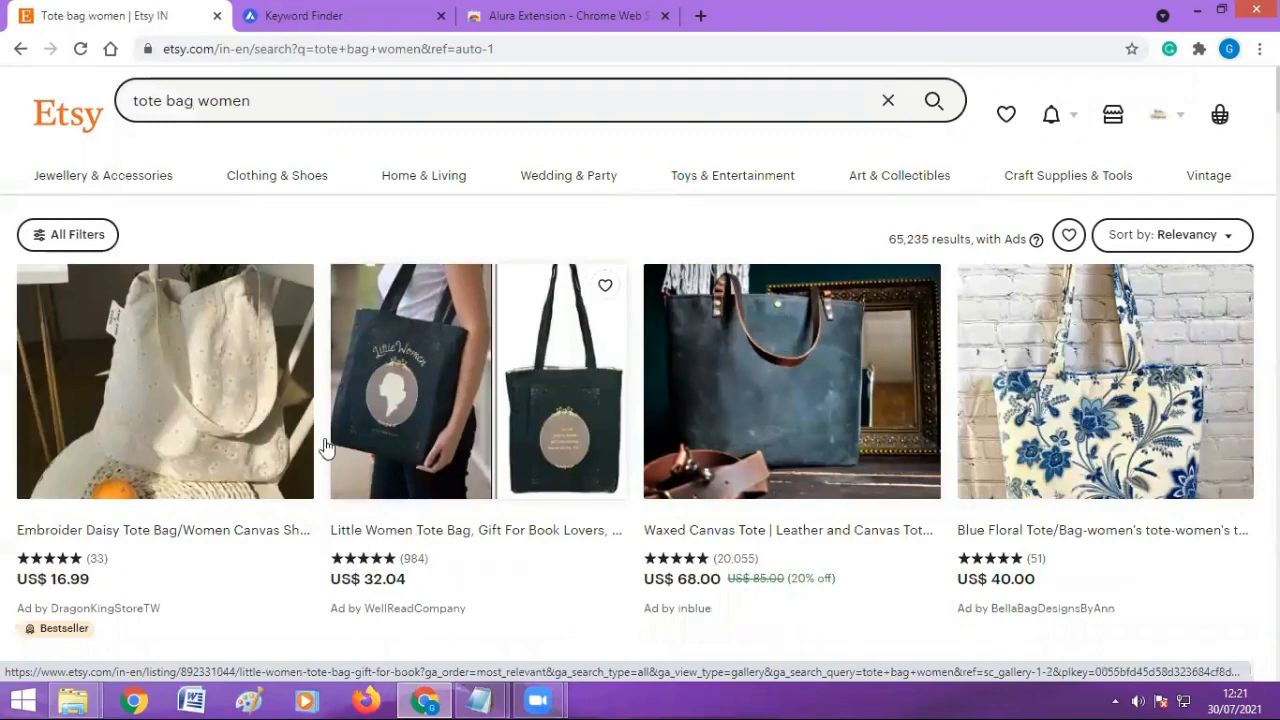
Examine the "tote bag women" suggestions and results, comparing the advertised listings with the organic and Bestseller listings, and close the suggestions
{"action": "left_click", "coordinate": [134, 104]}
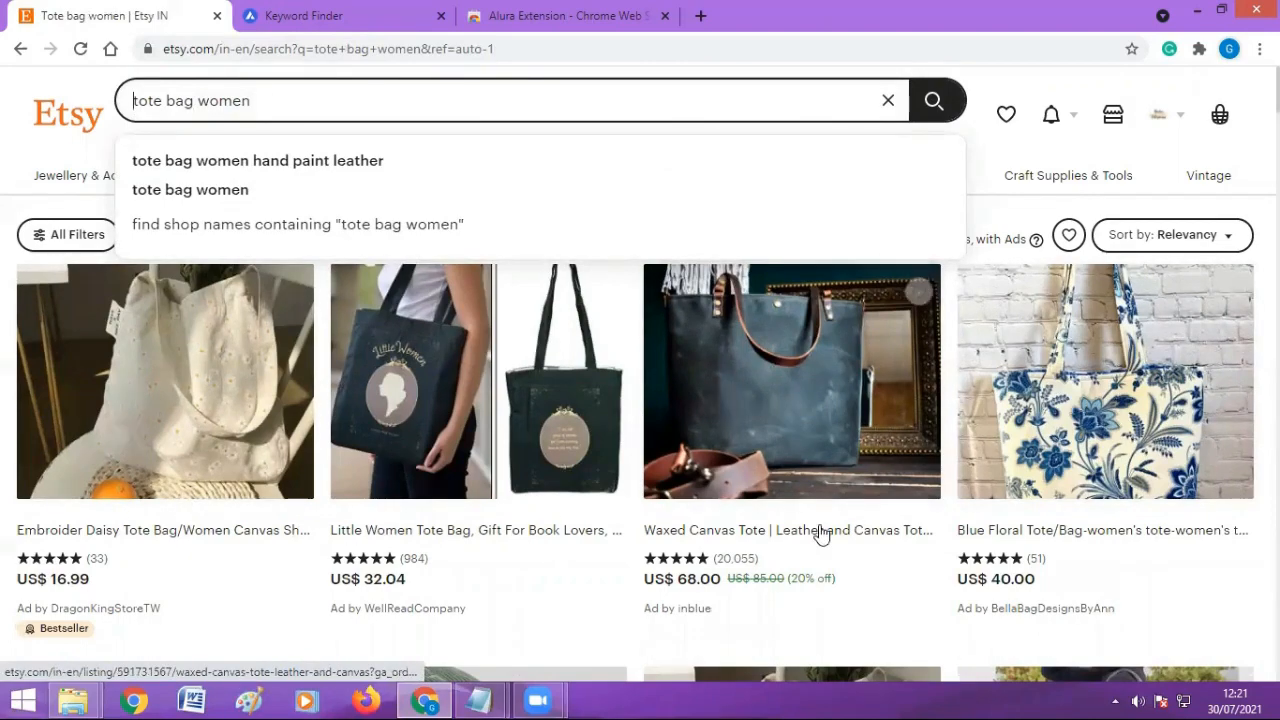
{"action": "scroll", "coordinate": [551, 580], "scroll_direction": "down", "scroll_amount": 2}
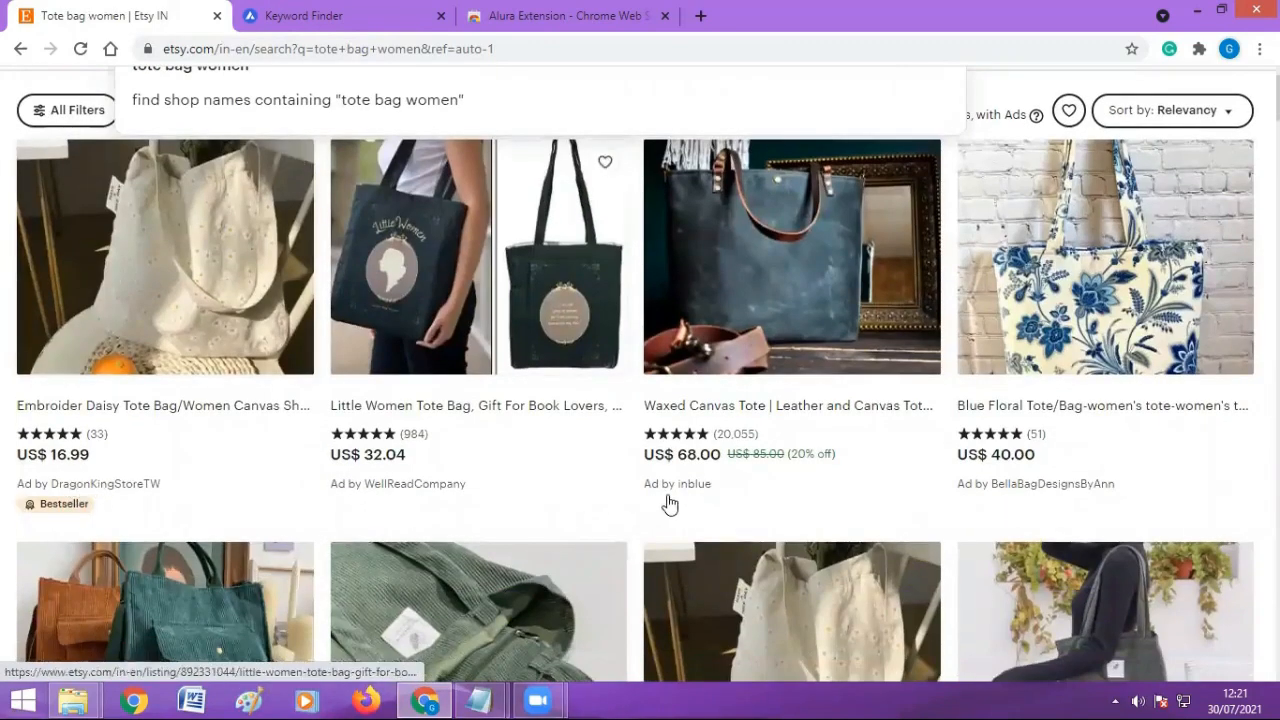
{"action": "scroll", "coordinate": [1019, 492], "scroll_direction": "down", "scroll_amount": 5}
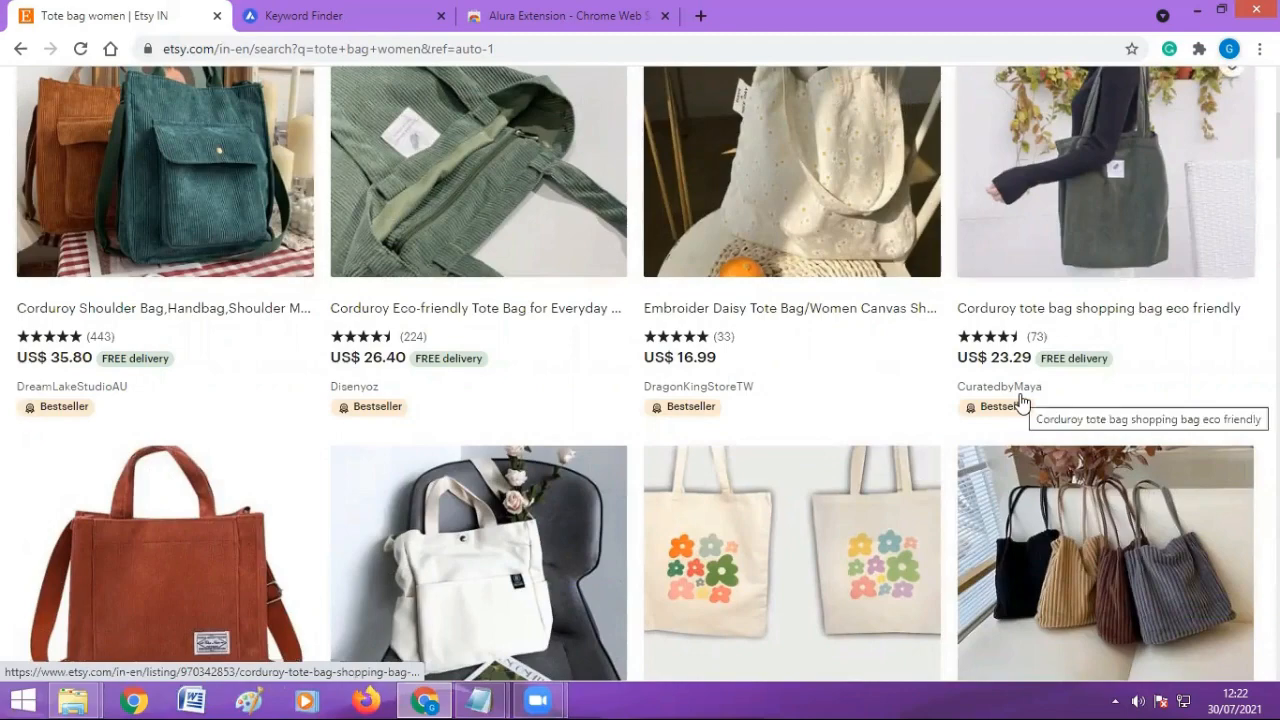
{"action": "scroll", "coordinate": [1010, 402], "scroll_direction": "up", "scroll_amount": 4}
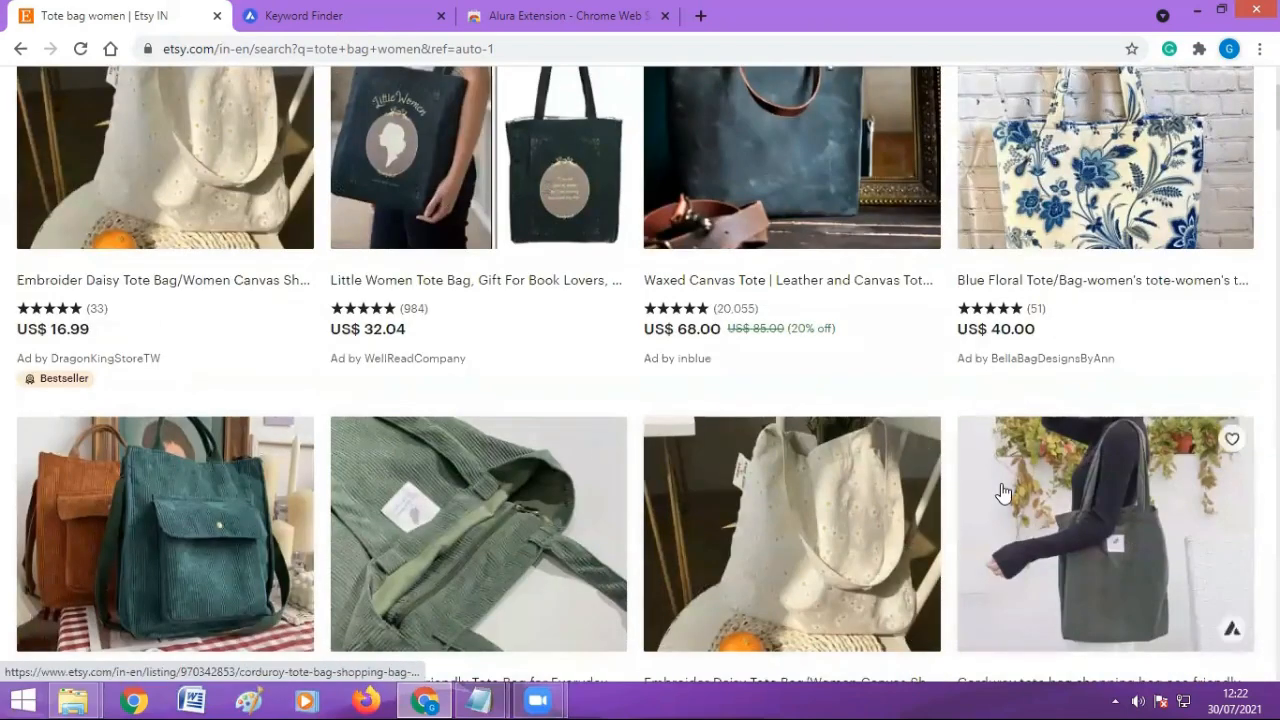
{"action": "scroll", "coordinate": [1008, 500], "scroll_direction": "down", "scroll_amount": 1}
{"action": "scroll", "coordinate": [1008, 500], "scroll_direction": "down", "scroll_amount": 3}
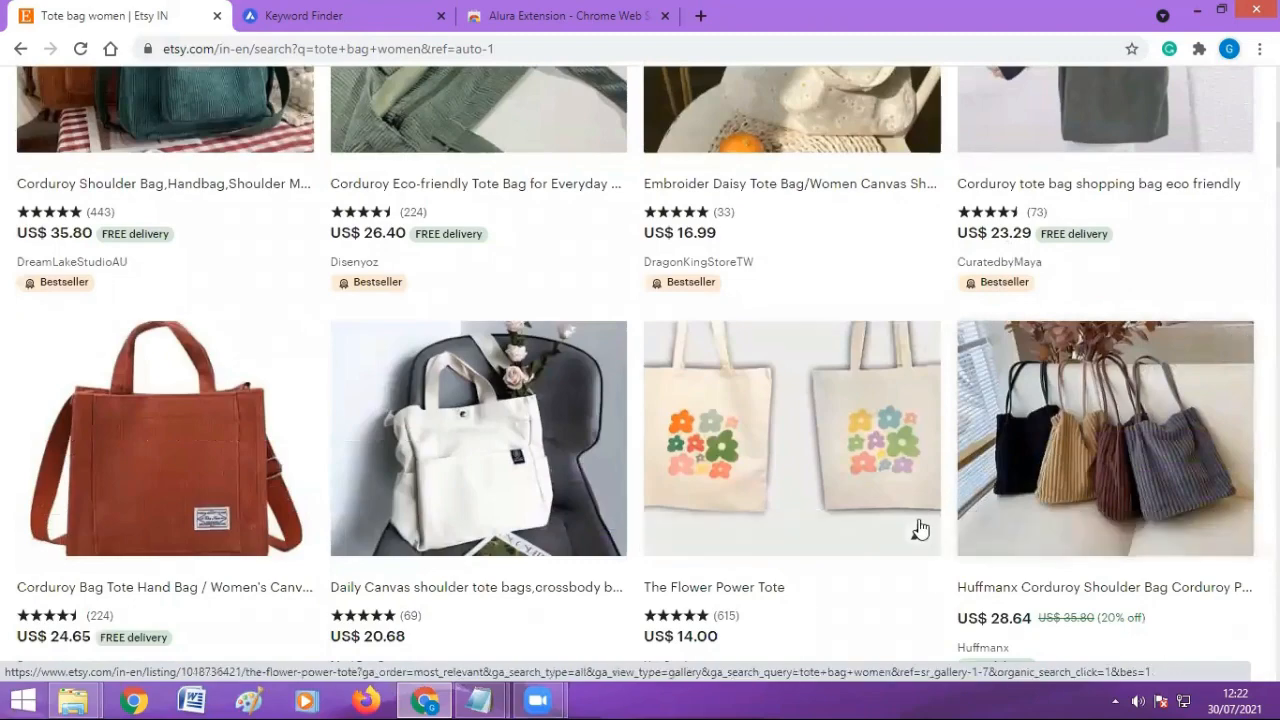
{"action": "scroll", "coordinate": [917, 529], "scroll_direction": "up", "scroll_amount": 6}
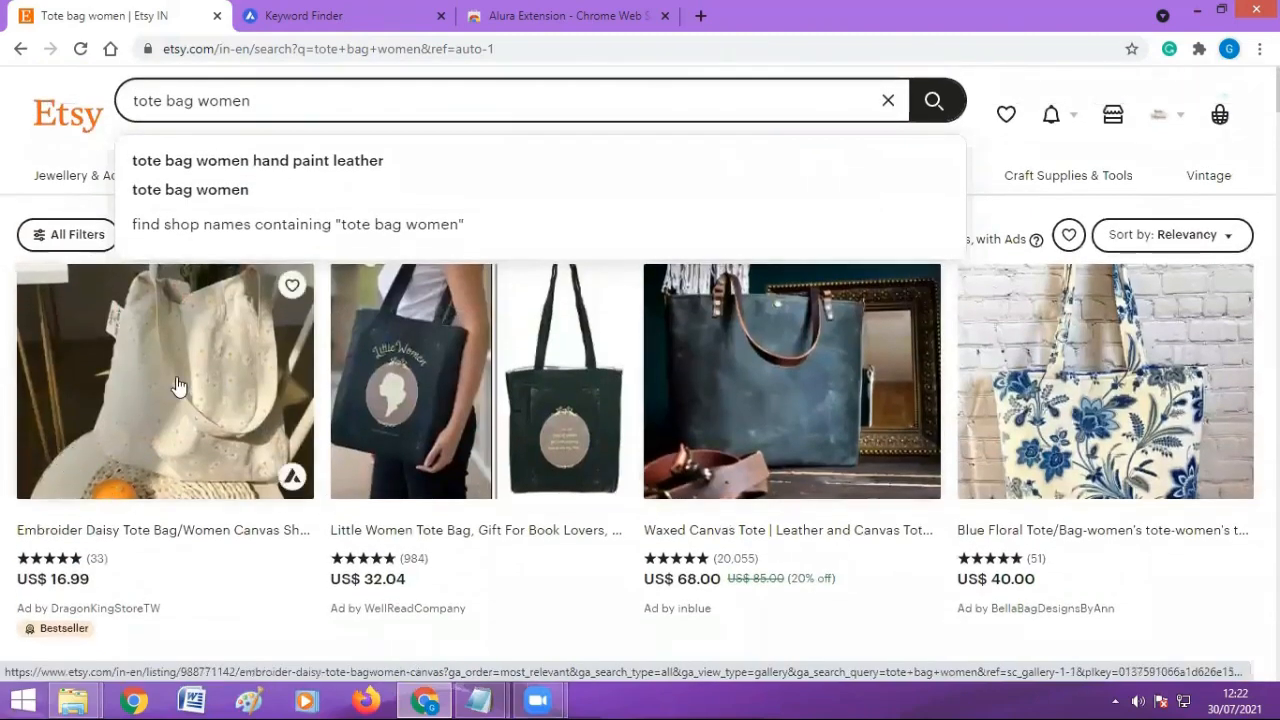
{"action": "scroll", "coordinate": [1057, 415], "scroll_direction": "down", "scroll_amount": 1}
{"action": "scroll", "coordinate": [1057, 415], "scroll_direction": "down", "scroll_amount": 3}
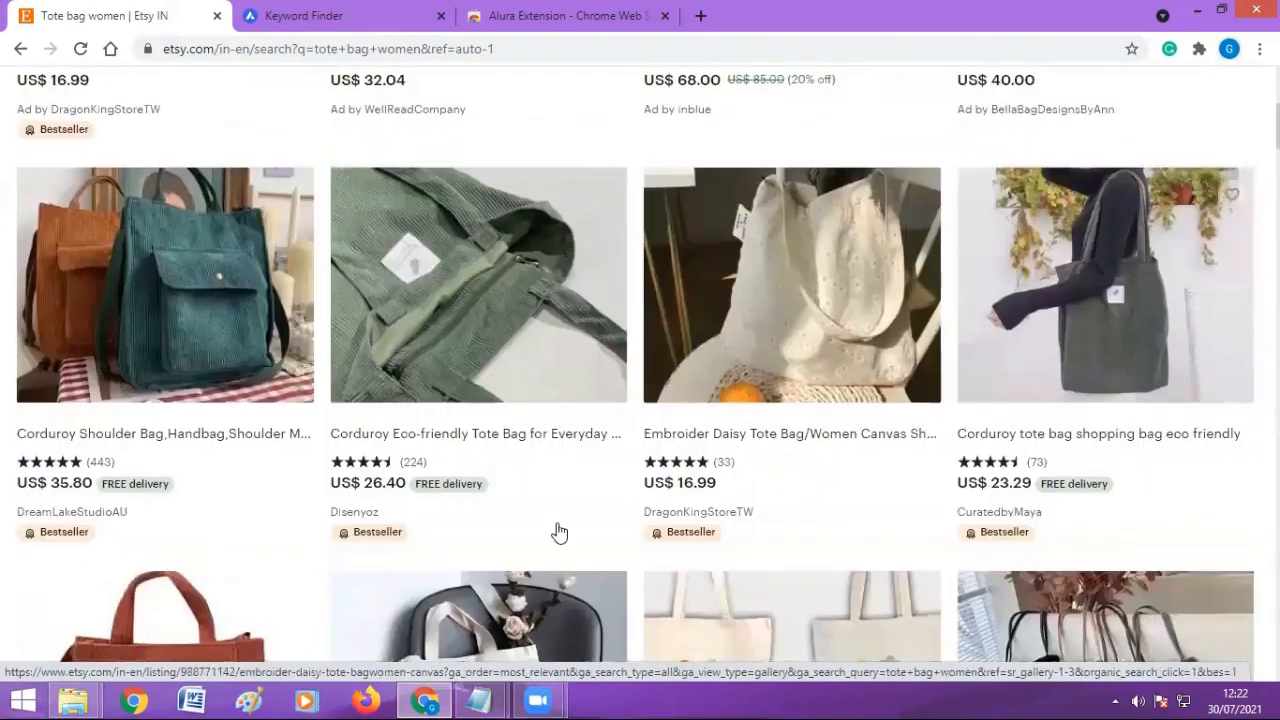
{"action": "scroll", "coordinate": [951, 363], "scroll_direction": "down", "scroll_amount": 3}
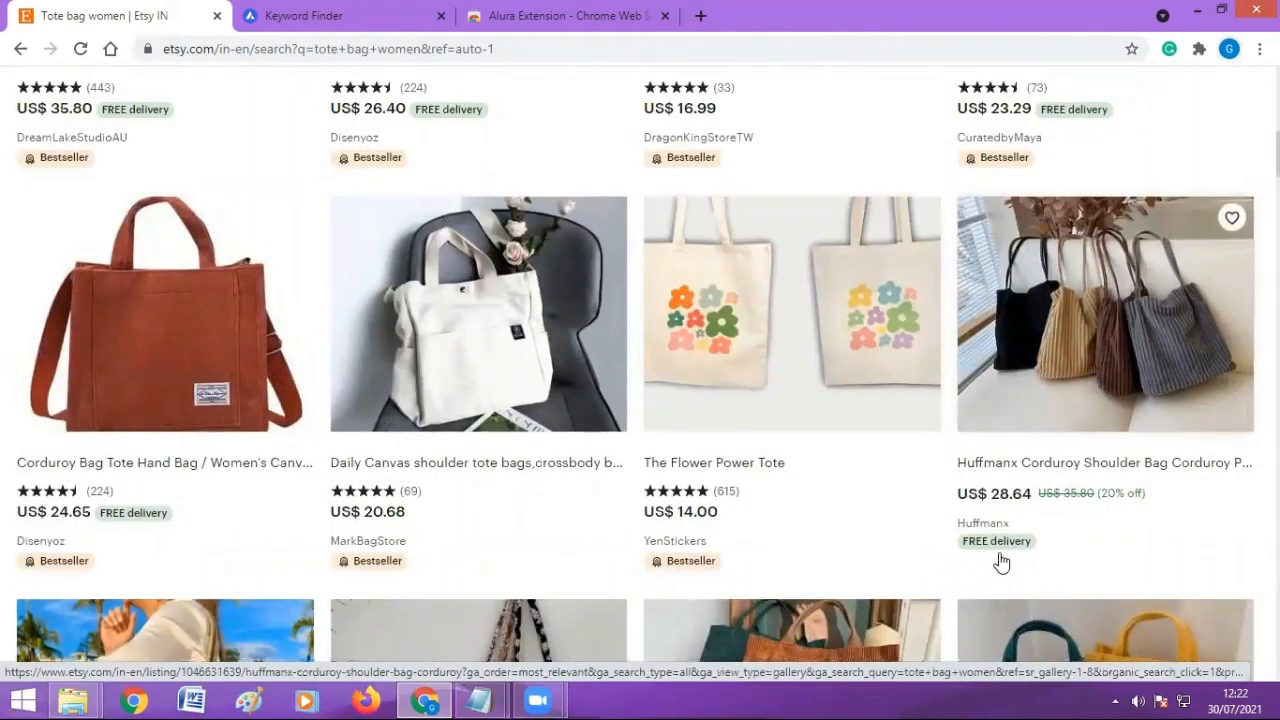
{"action": "scroll", "coordinate": [1000, 563], "scroll_direction": "down", "scroll_amount": 3}
{"action": "scroll", "coordinate": [963, 580], "scroll_direction": "up", "scroll_amount": 15}
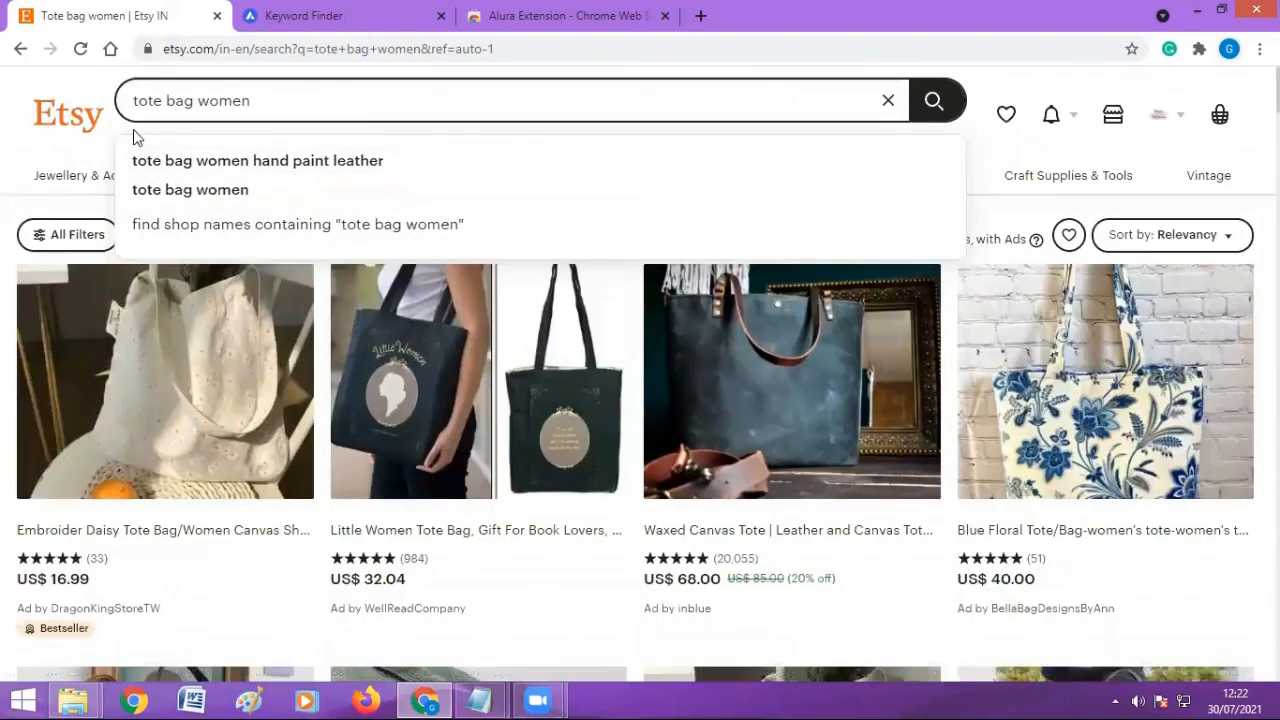
{"action": "left_click", "coordinate": [71, 156]}
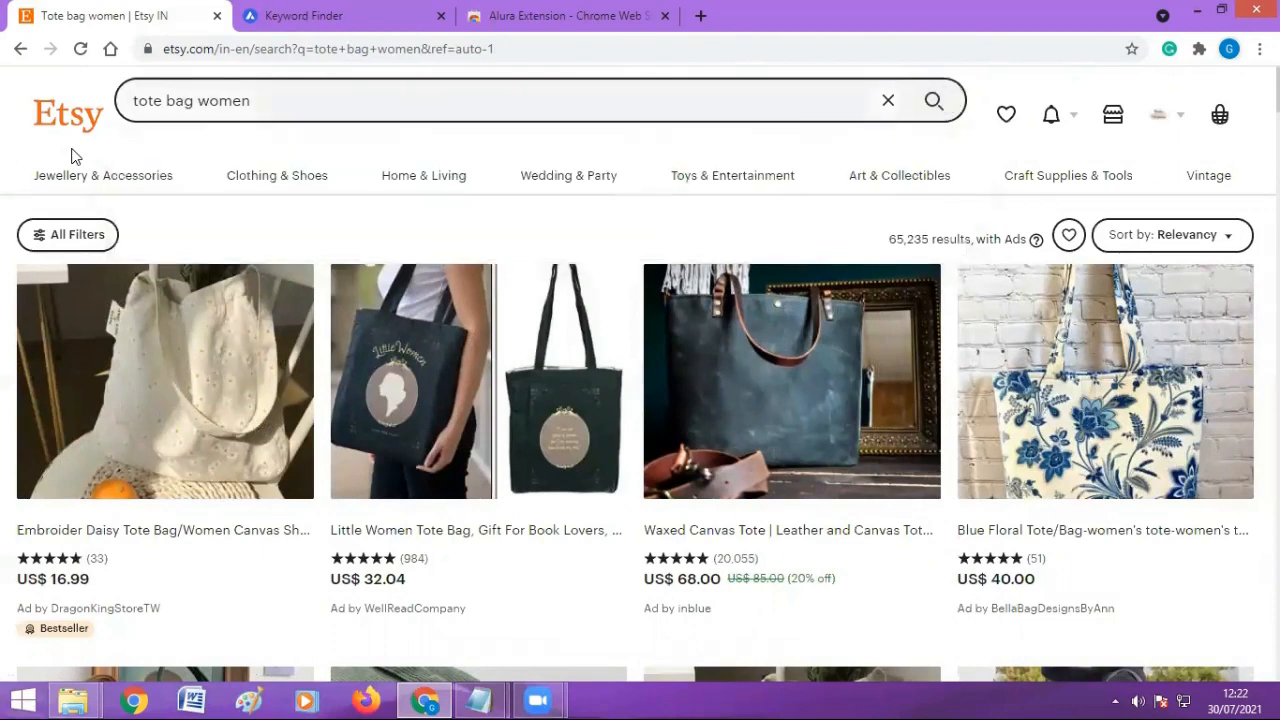
Search Etsy for "little women tote bag"
{"action": "left_click", "coordinate": [127, 101]}
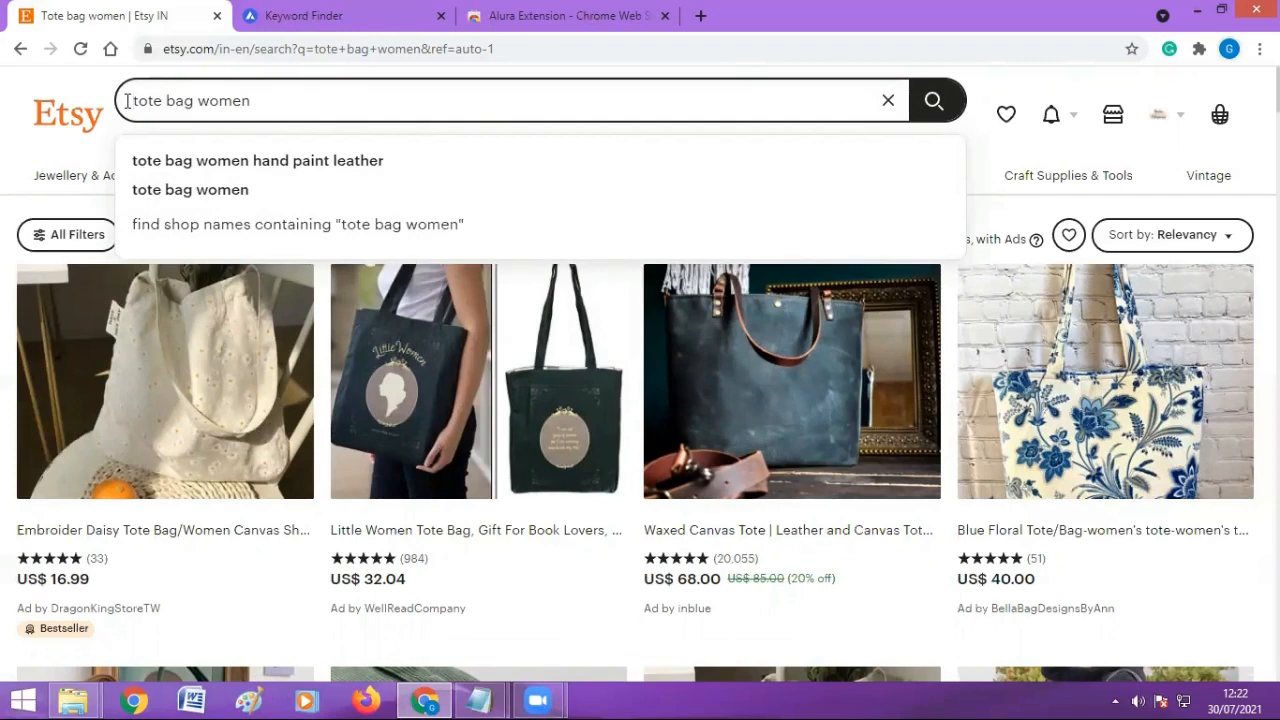
{"action": "type", "text": "little m"}
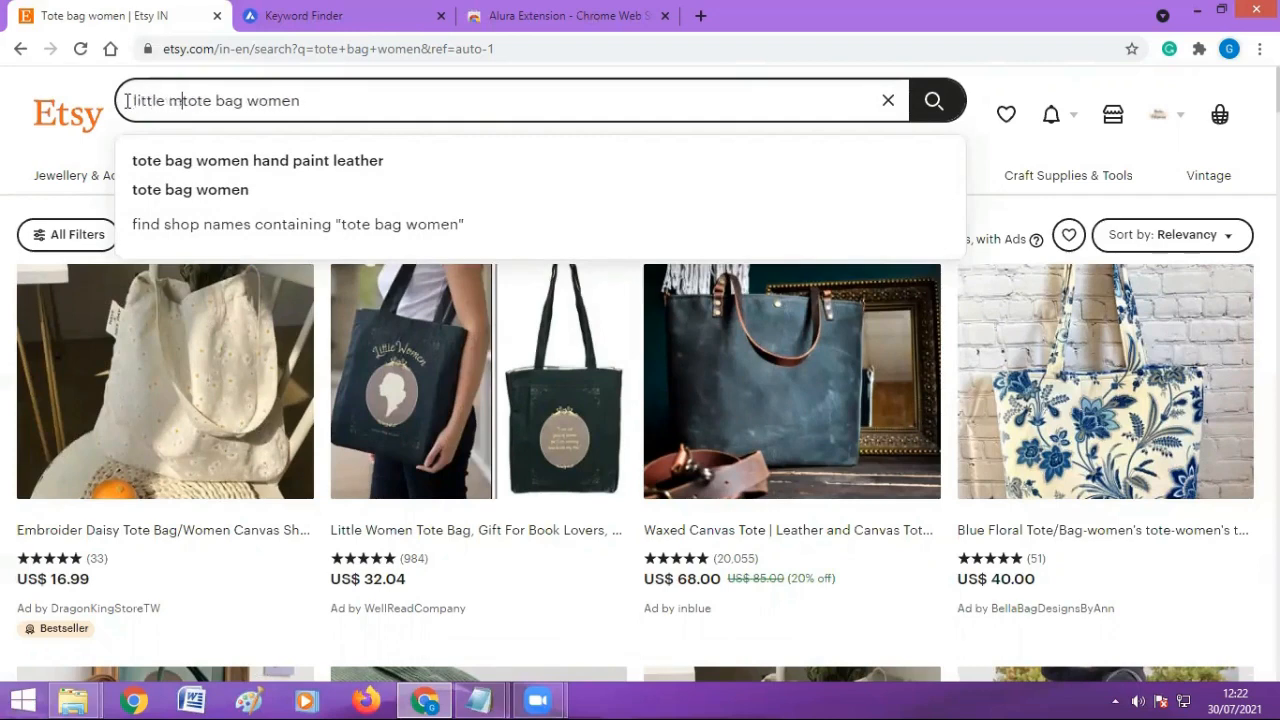
{"action": "key", "text": "BackSpace"}
{"action": "type", "text": "women"}
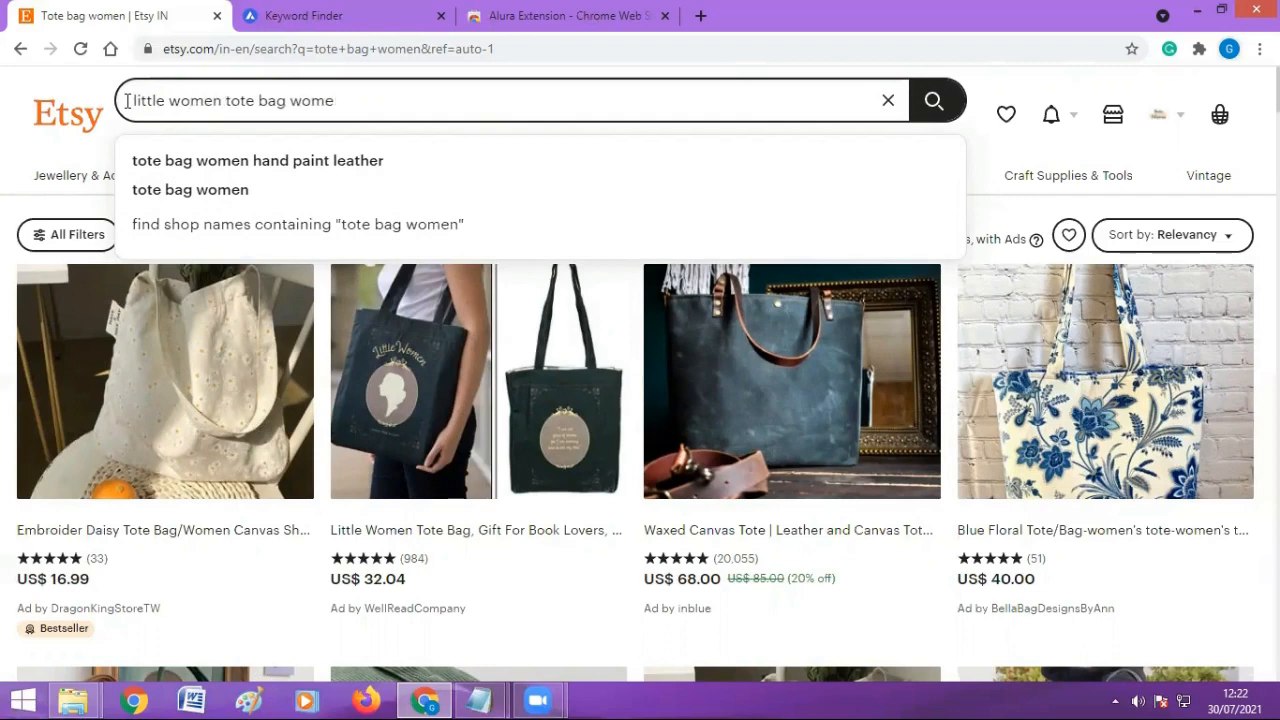
{"action": "key", "text": "BackSpace"}
{"action": "key", "text": "BackSpace"}
{"action": "key", "text": "Return"}
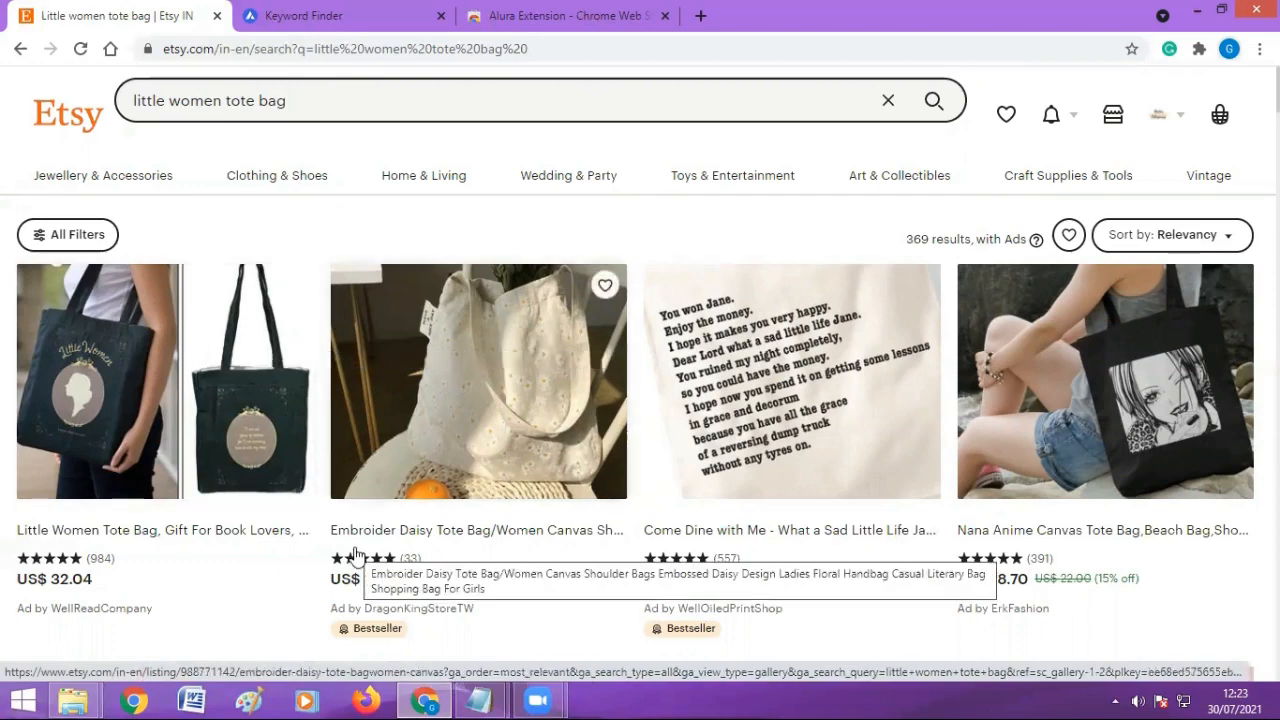
Switch to Alura's Keyword Finder and examine the overview metrics and similar keywords for "duffle bags"
{"action": "left_click", "coordinate": [310, 18]}
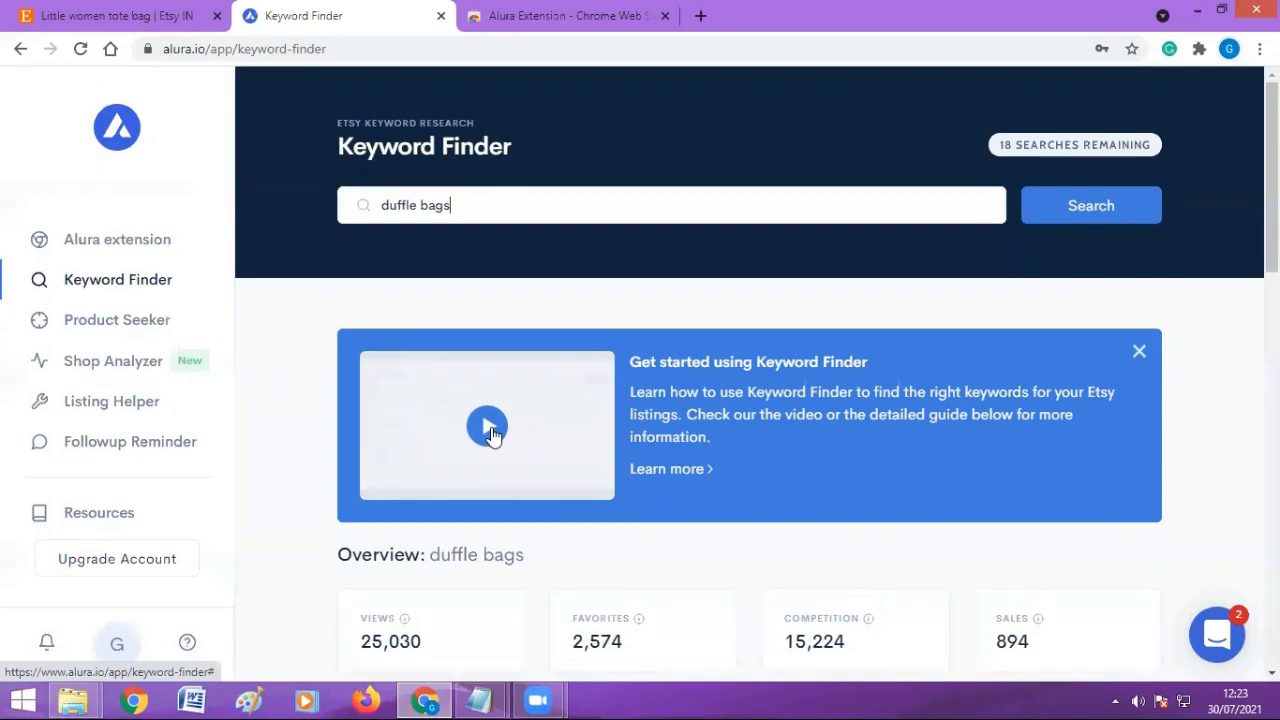
{"action": "left_click", "coordinate": [142, 15]}
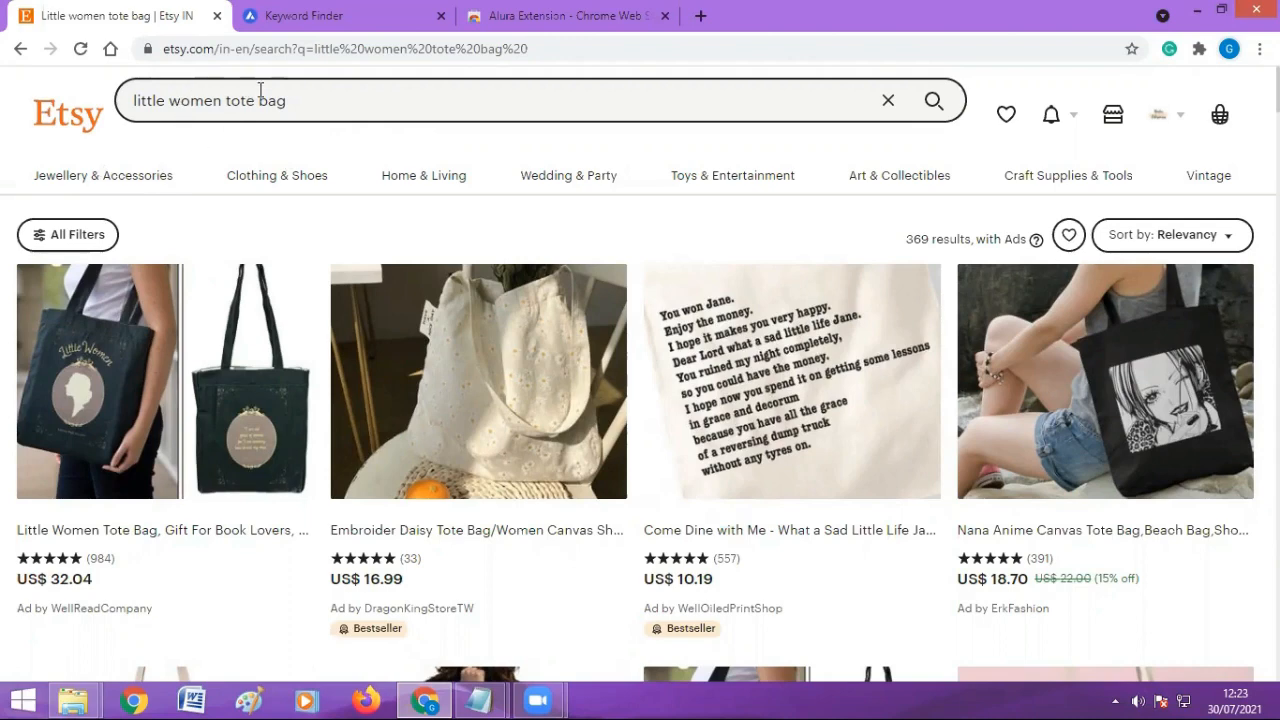
{"action": "left_click", "coordinate": [285, 18]}
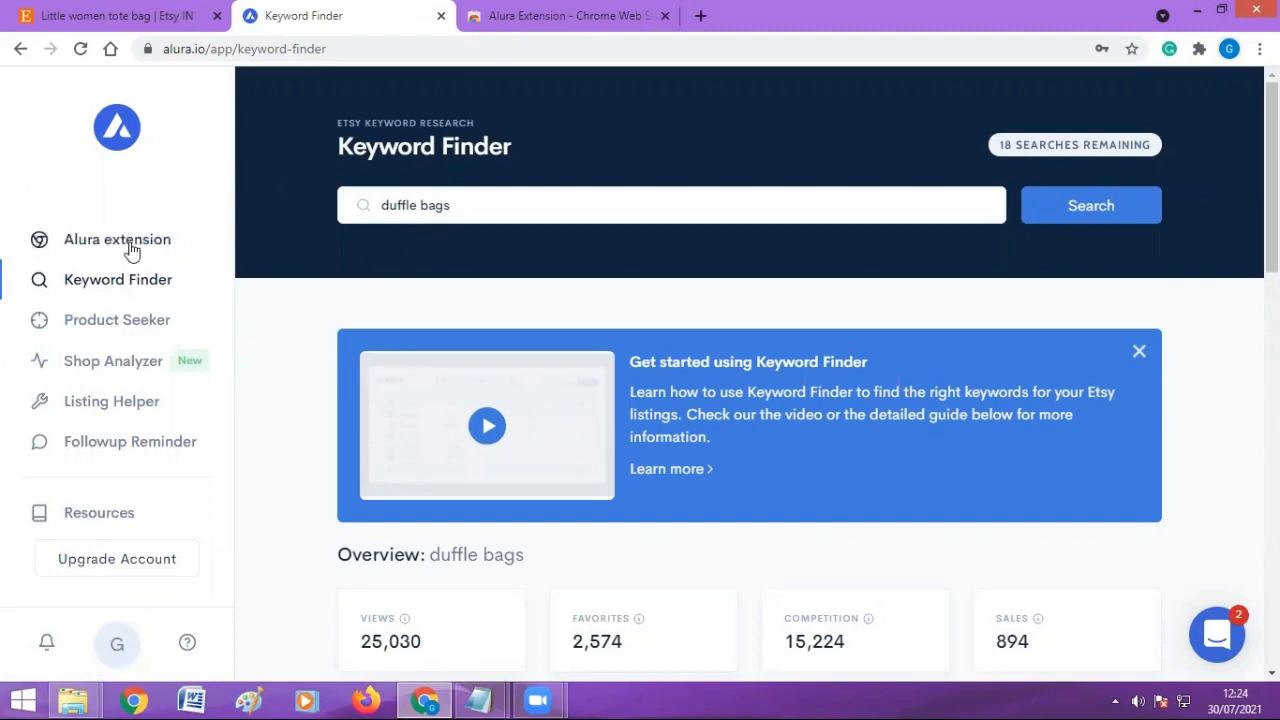
{"action": "key", "text": "ctrl+Tab"}
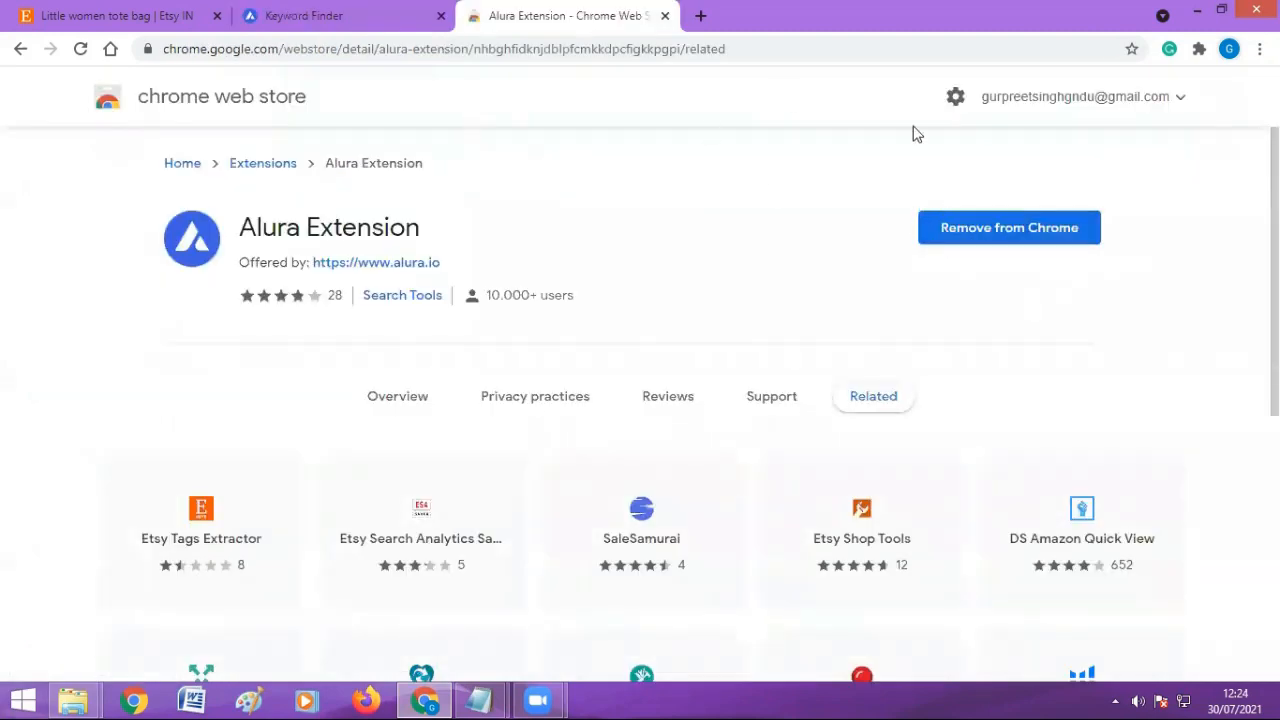
{"action": "left_click", "coordinate": [425, 20]}
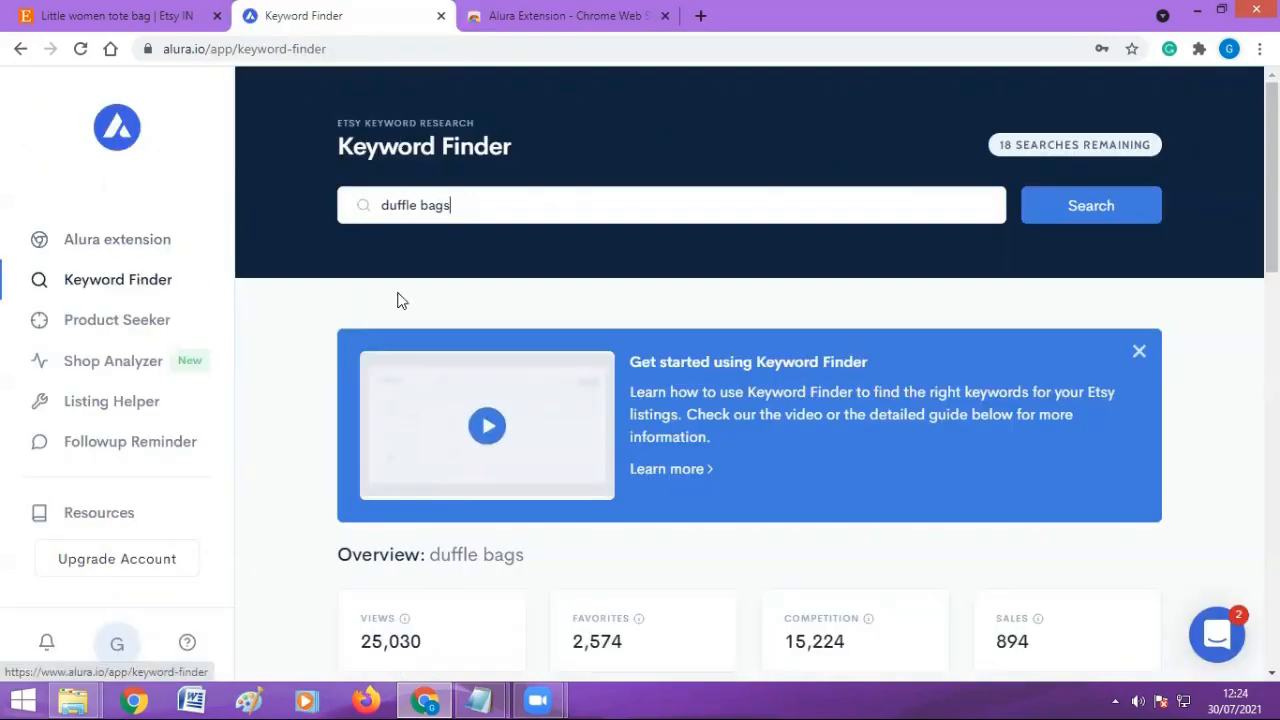
{"action": "scroll", "coordinate": [457, 300], "scroll_direction": "down", "scroll_amount": 3}
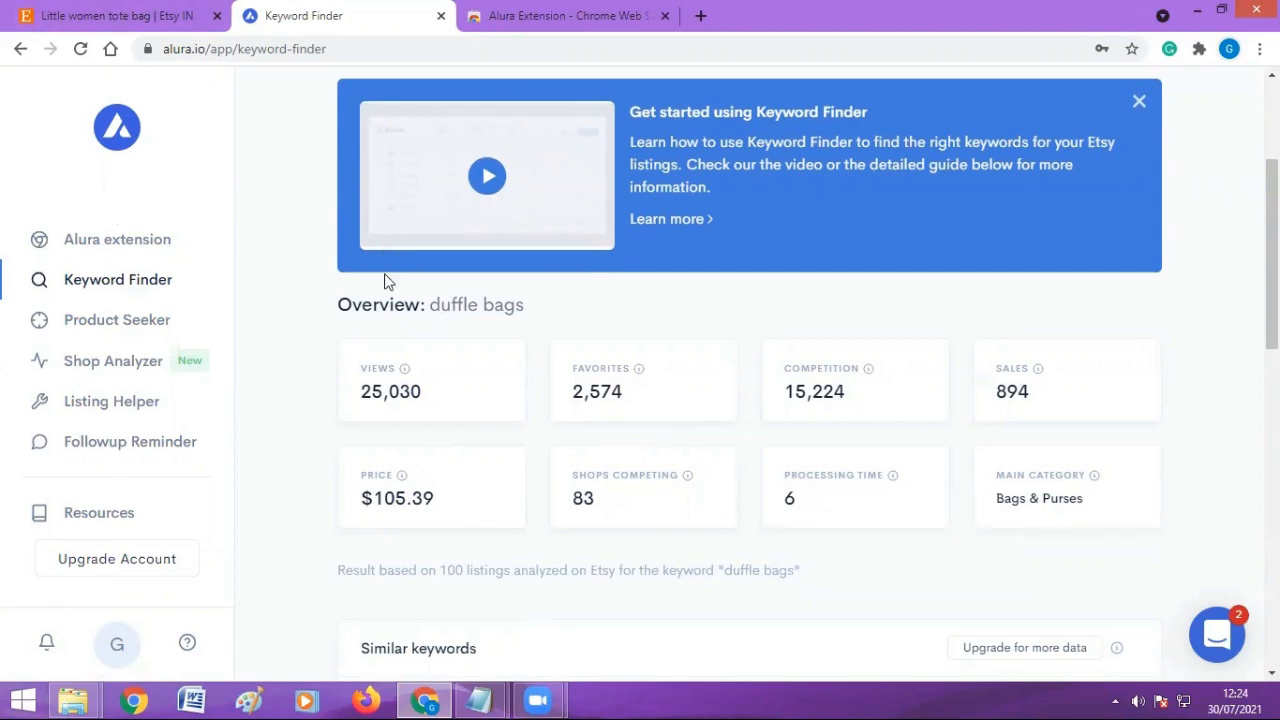
{"action": "scroll", "coordinate": [388, 281], "scroll_direction": "down", "scroll_amount": 4}
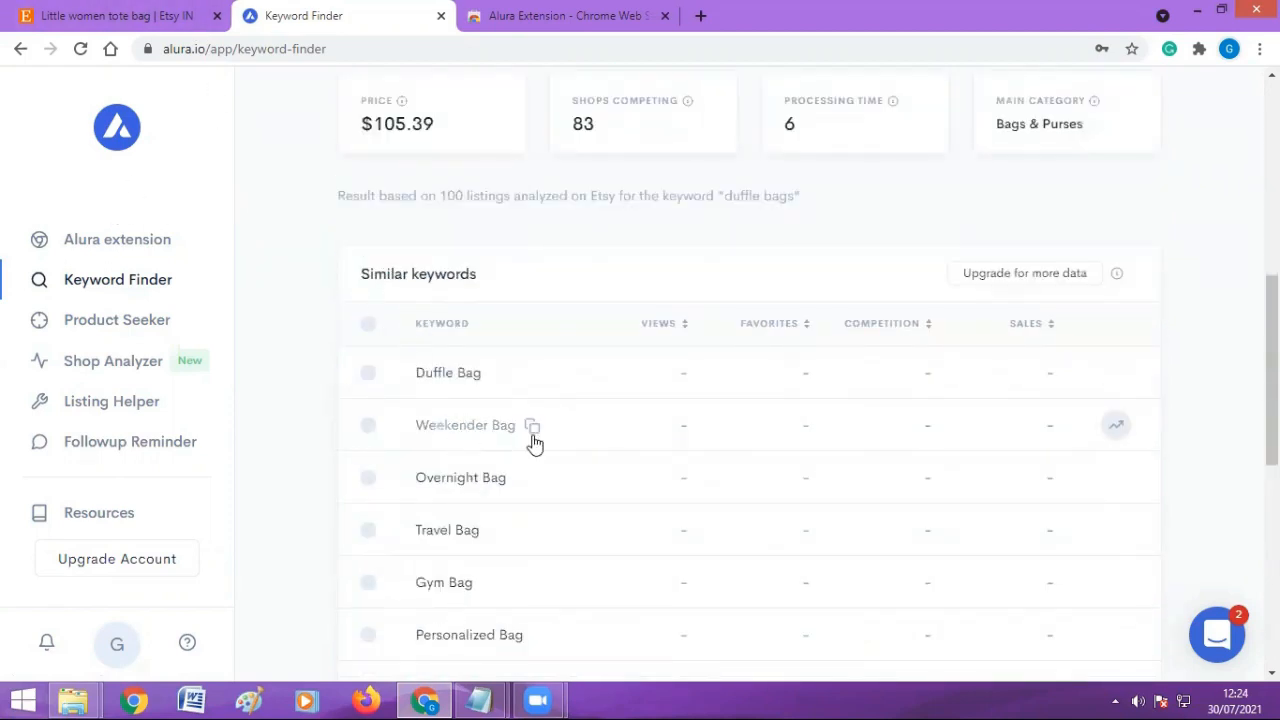
{"action": "scroll", "coordinate": [526, 478], "scroll_direction": "up", "scroll_amount": 4}
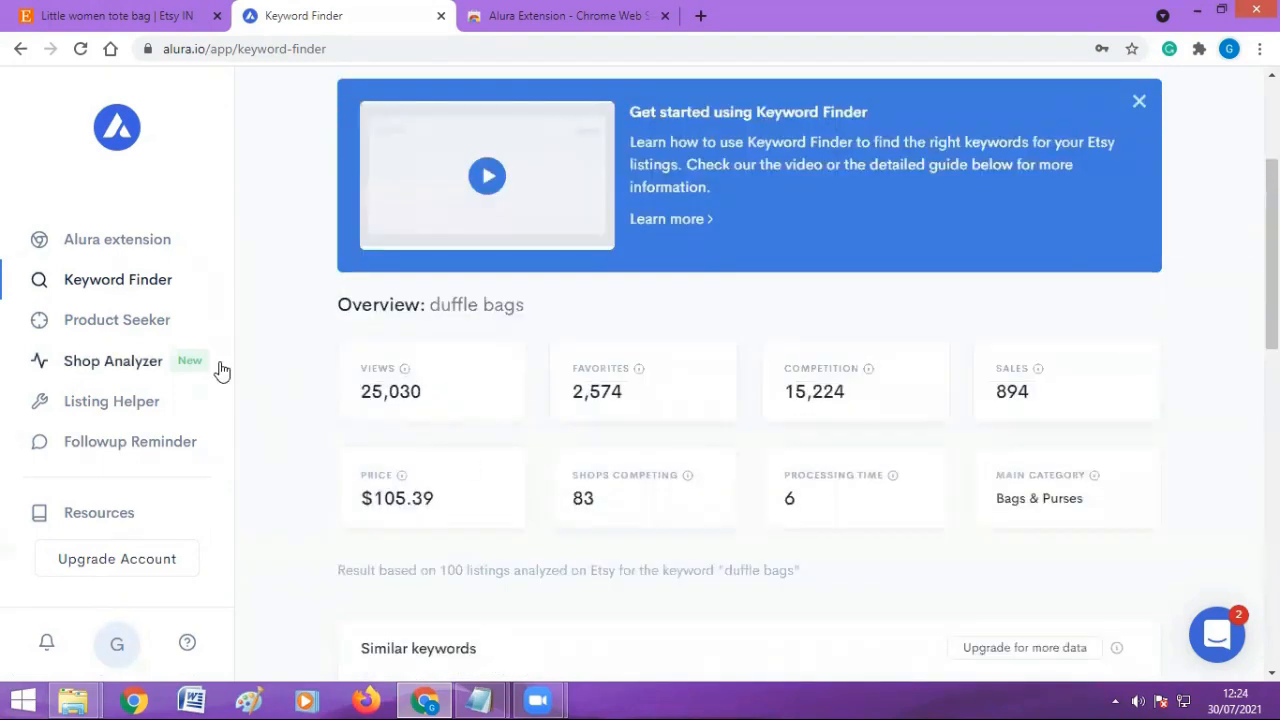
Open Alura's Product Seeker and review its product search, metric filters and item type filters
{"action": "left_click", "coordinate": [146, 331]}
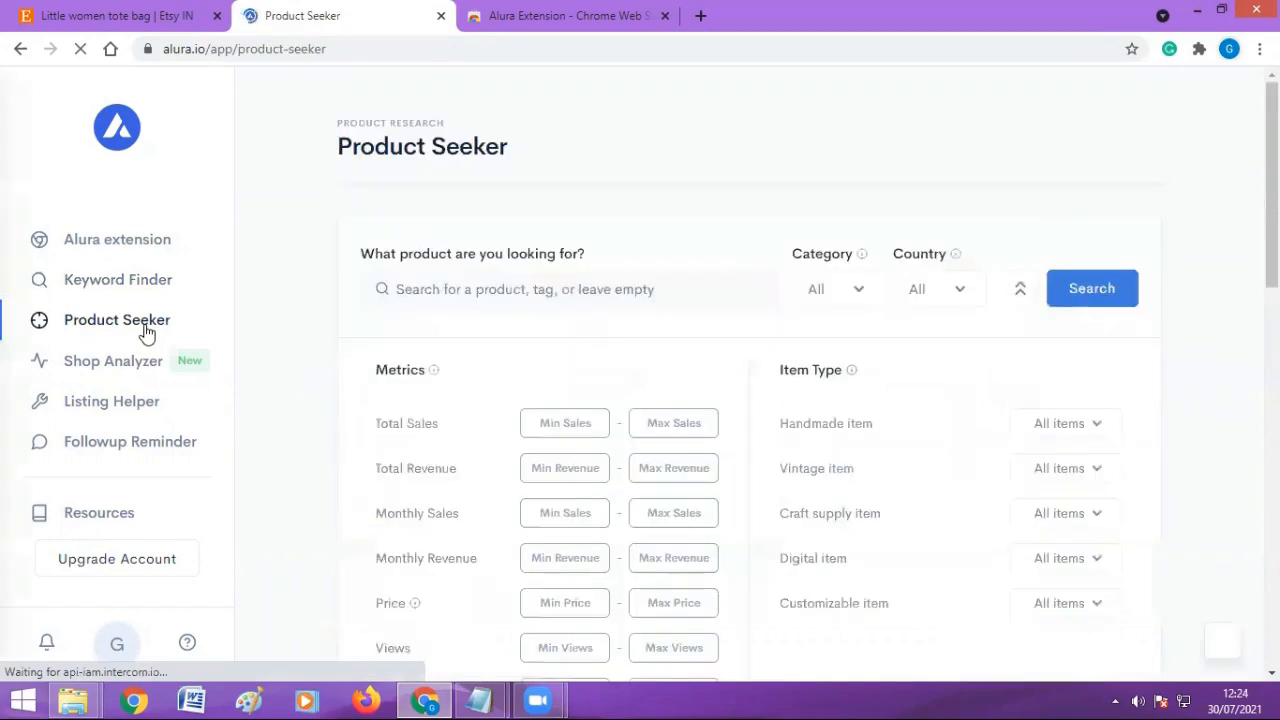
{"action": "scroll", "coordinate": [391, 354], "scroll_direction": "down", "scroll_amount": 3}
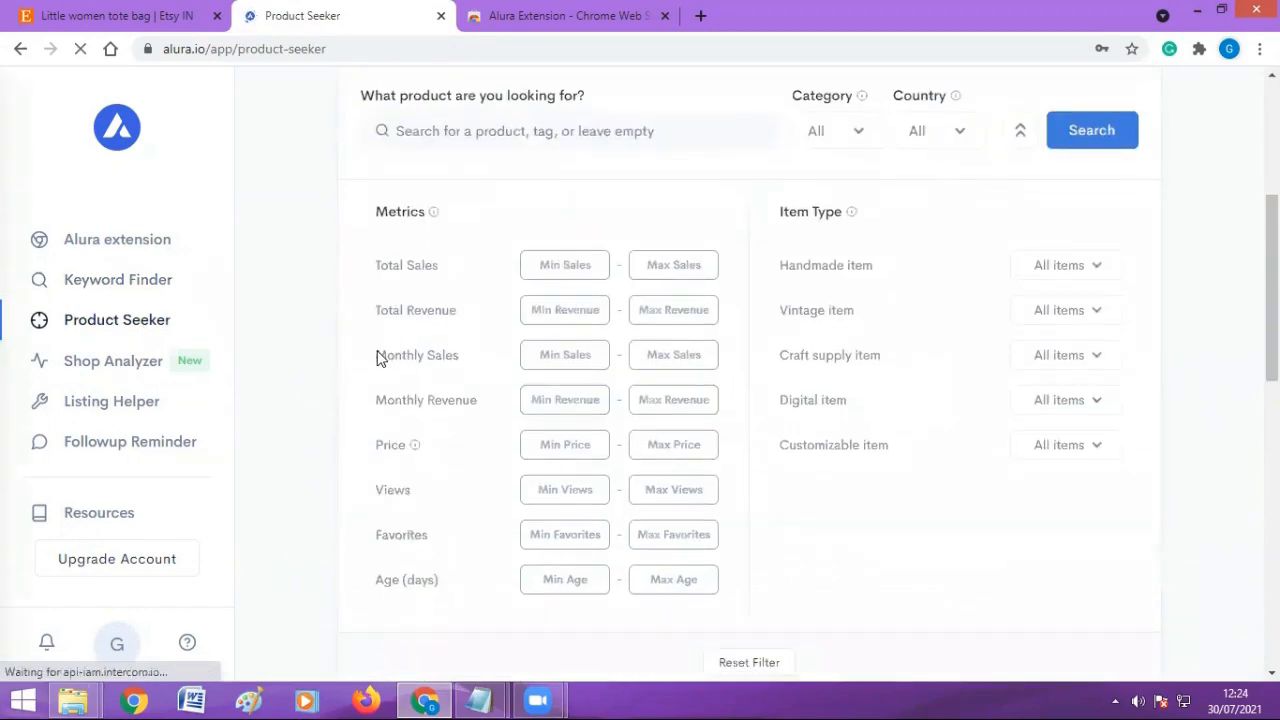
{"action": "scroll", "coordinate": [391, 354], "scroll_direction": "up", "scroll_amount": 3}
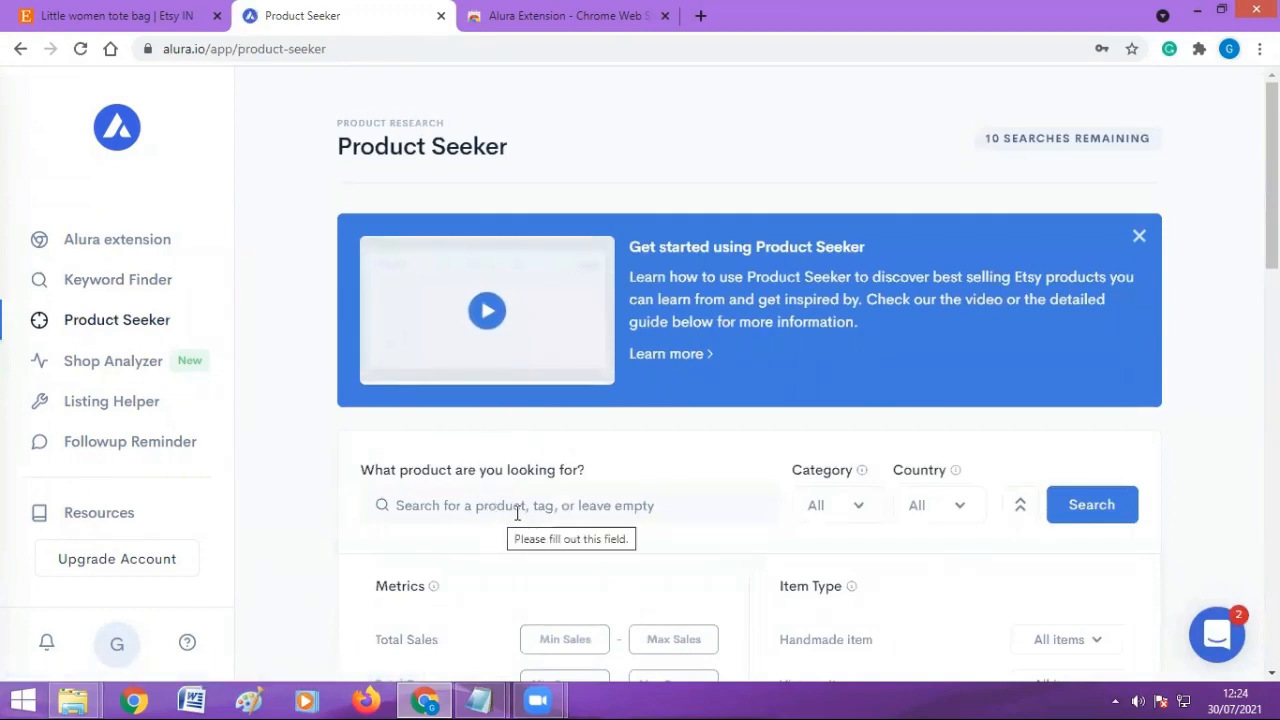
{"action": "scroll", "coordinate": [553, 480], "scroll_direction": "down", "scroll_amount": 5}
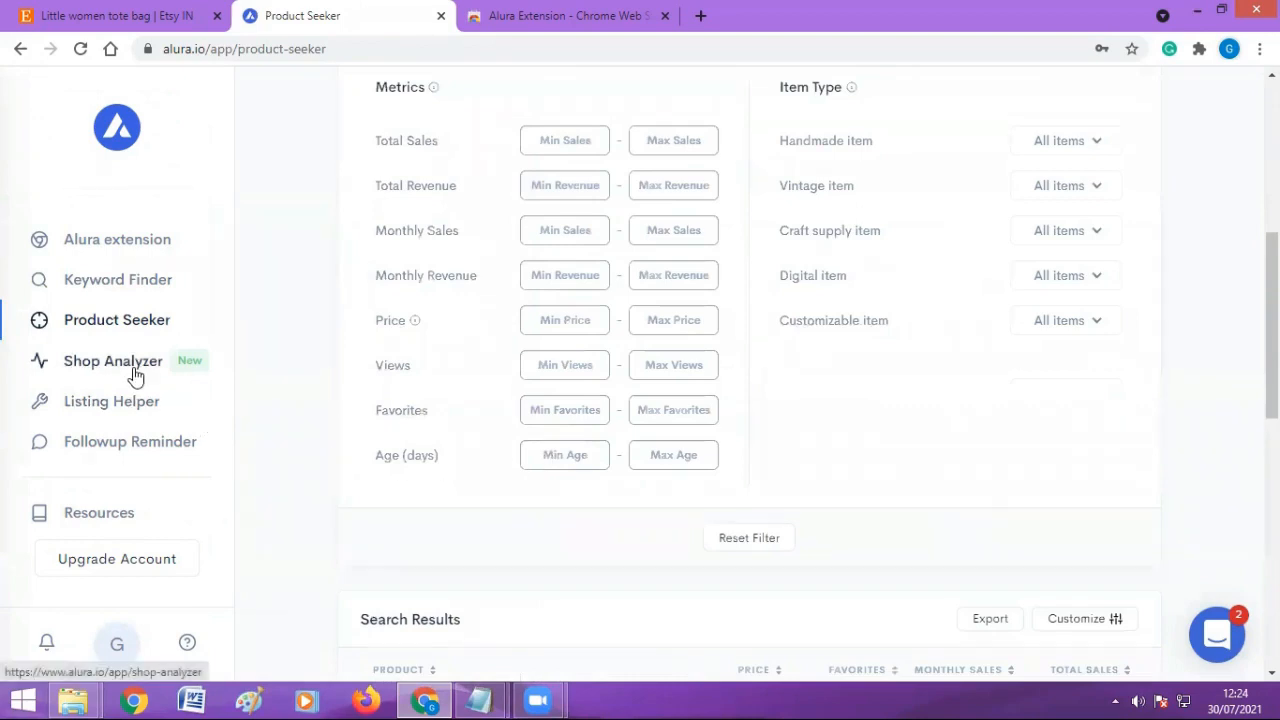
Open Alura's Shop Analyzer and run an analysis of the Etsy shop "nadarenterprises"
{"action": "left_click", "coordinate": [135, 375]}
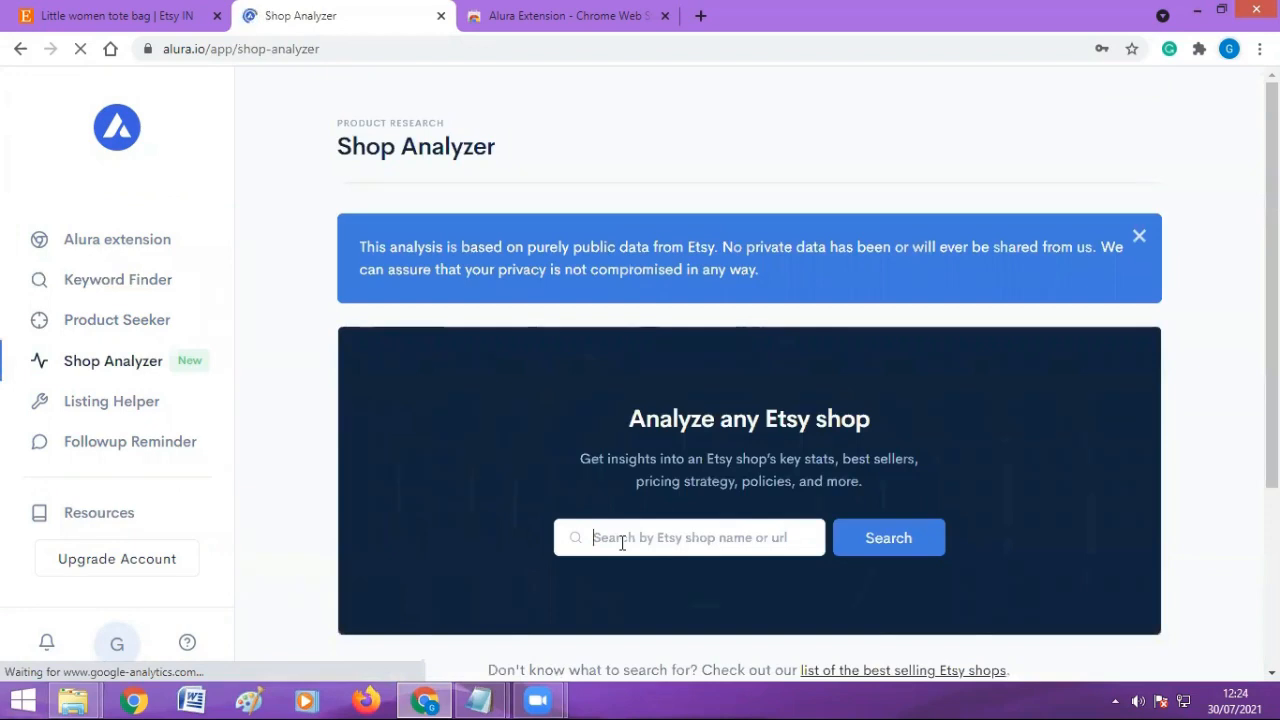
{"action": "left_click", "coordinate": [621, 543]}
{"action": "type", "text": "nan"}
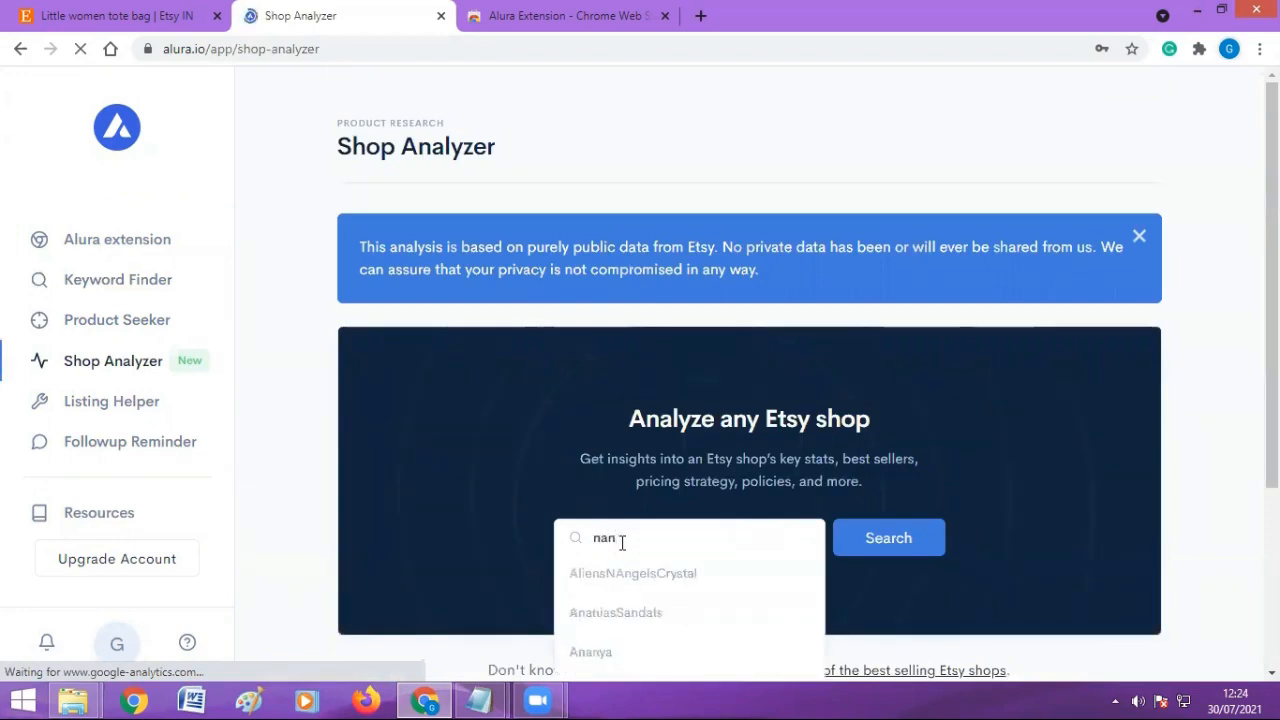
{"action": "key", "text": "BackSpace"}
{"action": "type", "text": "da"}
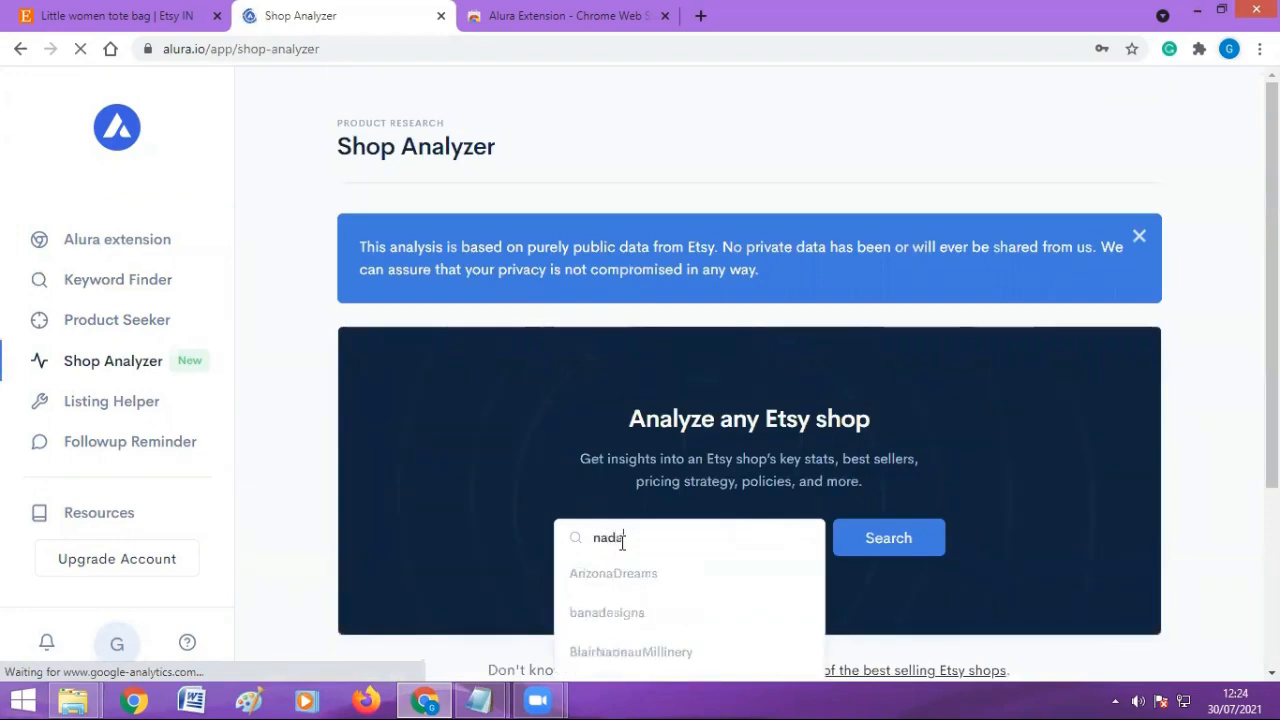
{"action": "type", "text": "ren"}
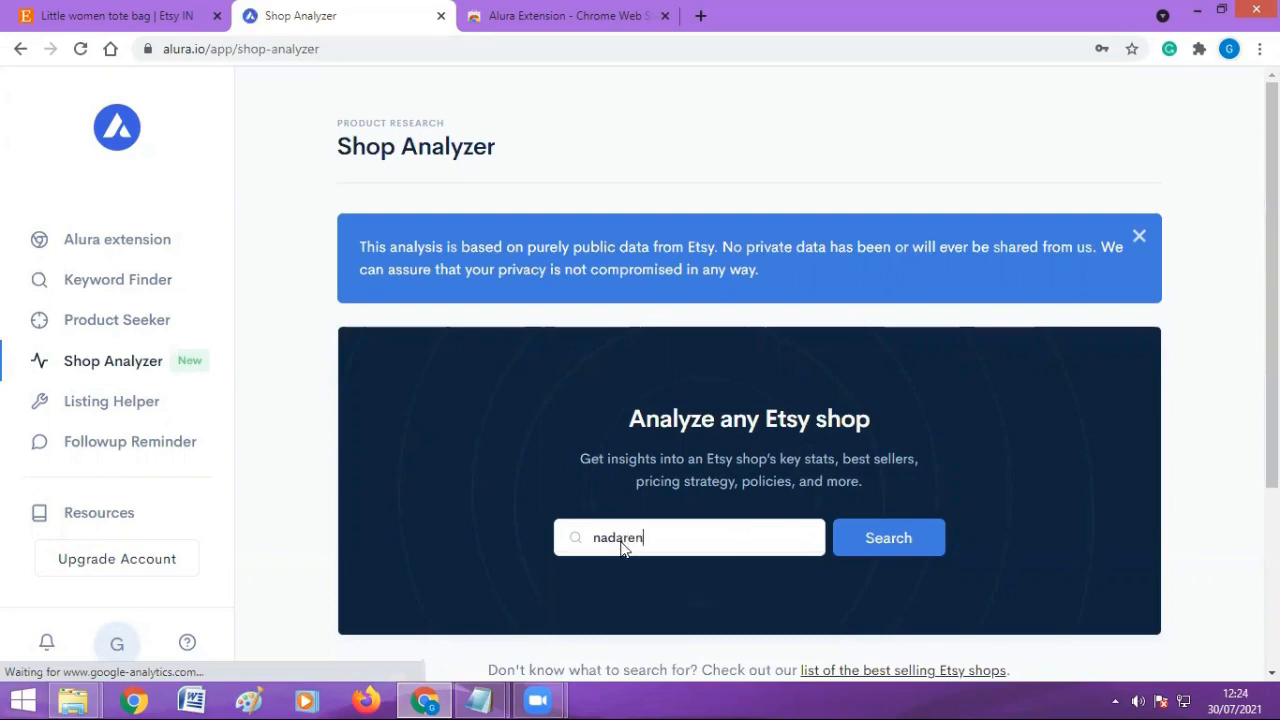
{"action": "type", "text": "terpri"}
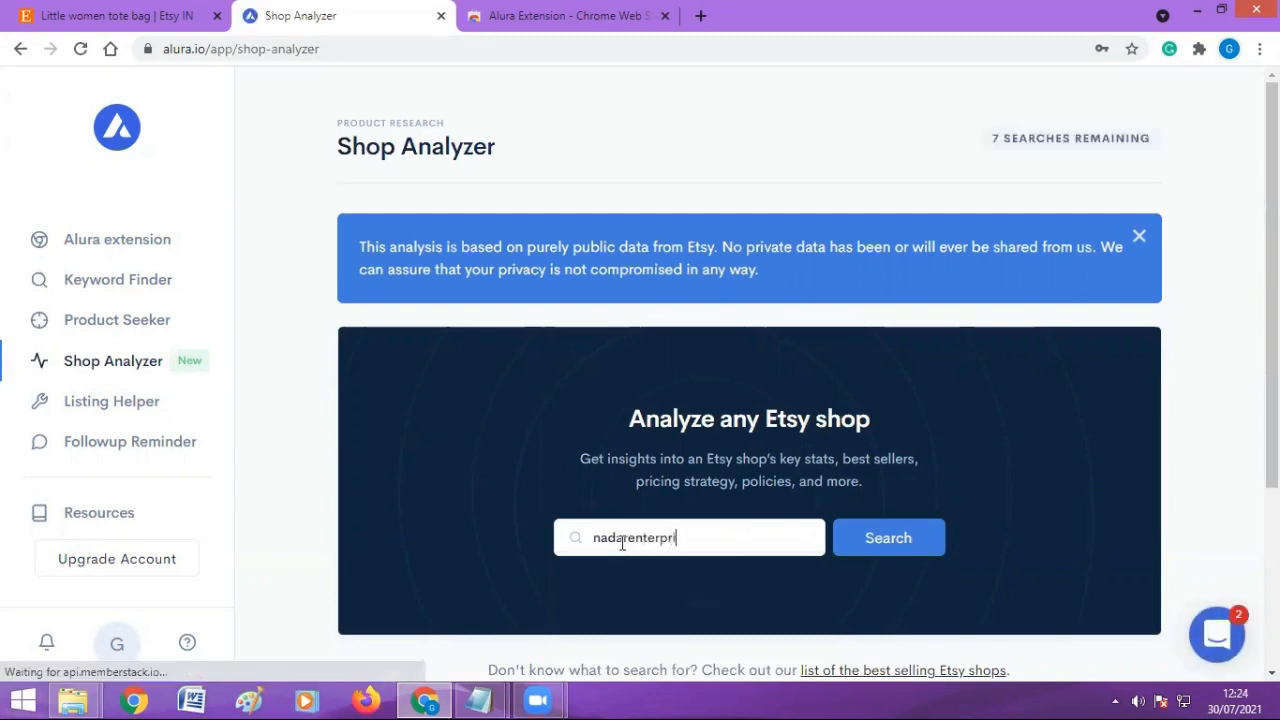
{"action": "type", "text": "ses"}
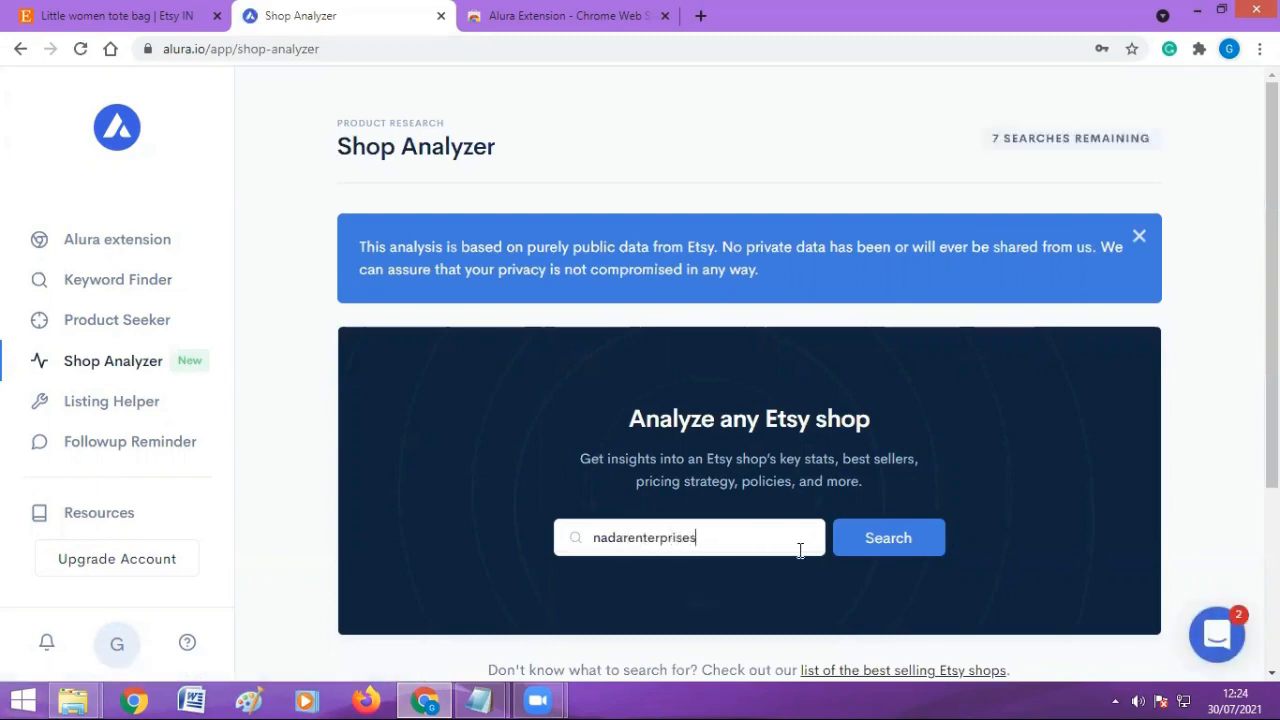
{"action": "left_click", "coordinate": [862, 551]}
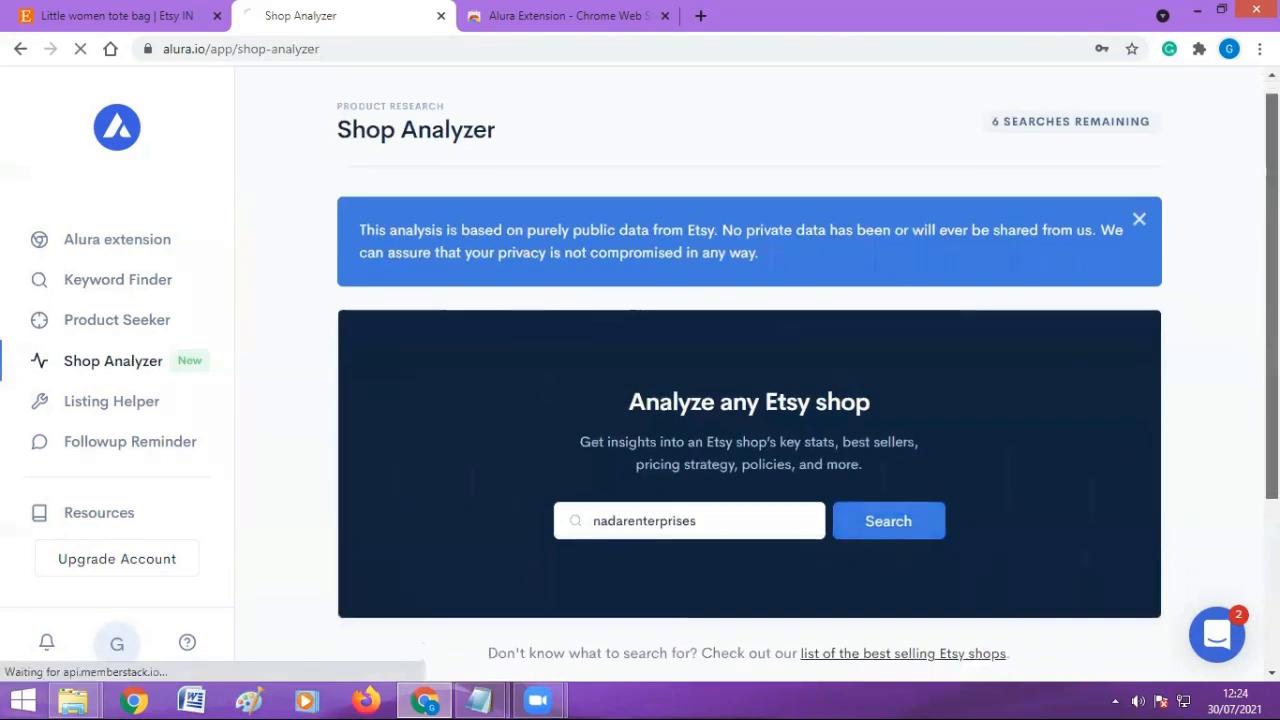
Review the NadarEnterprises shop report, including its shop stats, featured products and shop listings
{"action": "scroll", "coordinate": [1014, 429], "scroll_direction": "down", "scroll_amount": 2}
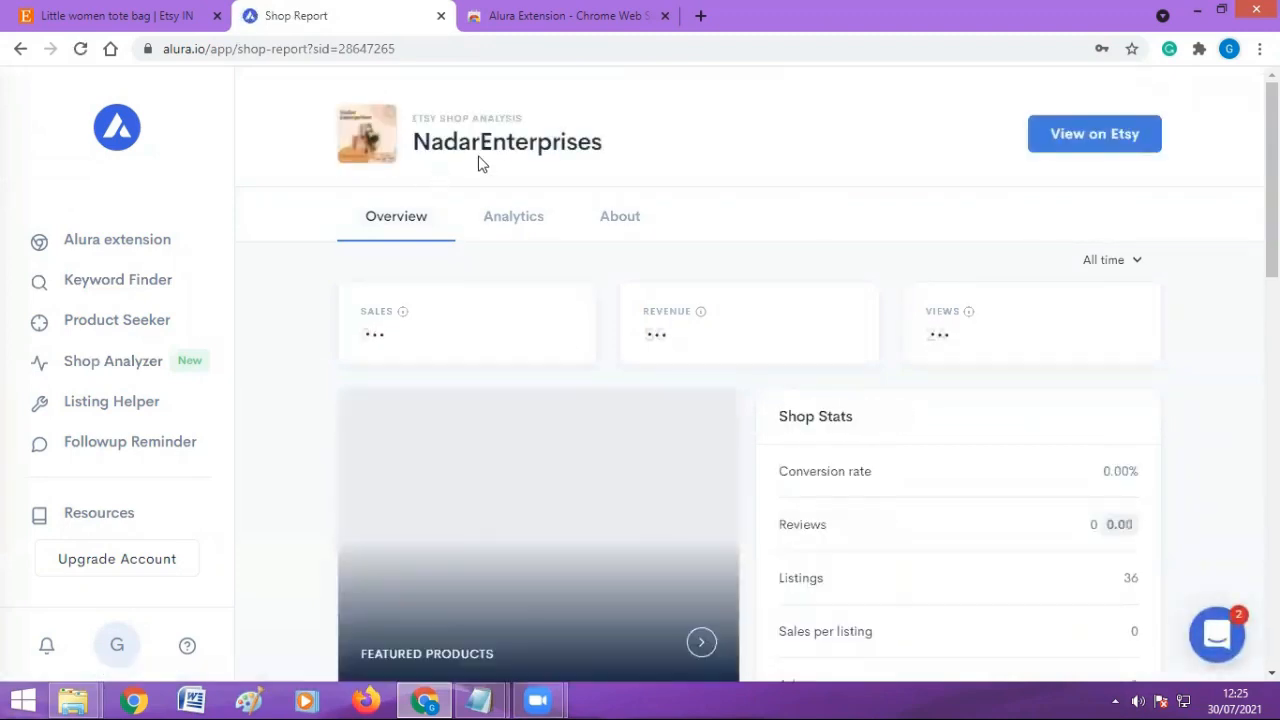
{"action": "scroll", "coordinate": [615, 411], "scroll_direction": "down", "scroll_amount": 5}
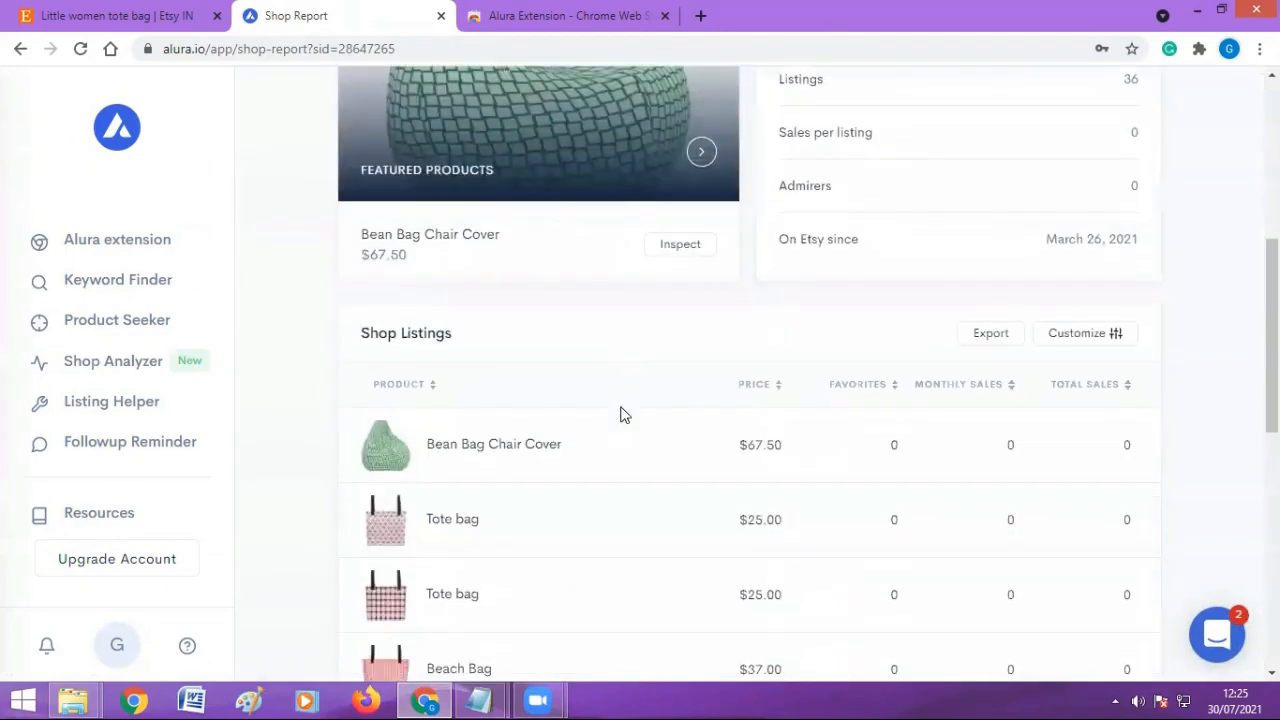
{"action": "scroll", "coordinate": [710, 468], "scroll_direction": "down", "scroll_amount": 6}
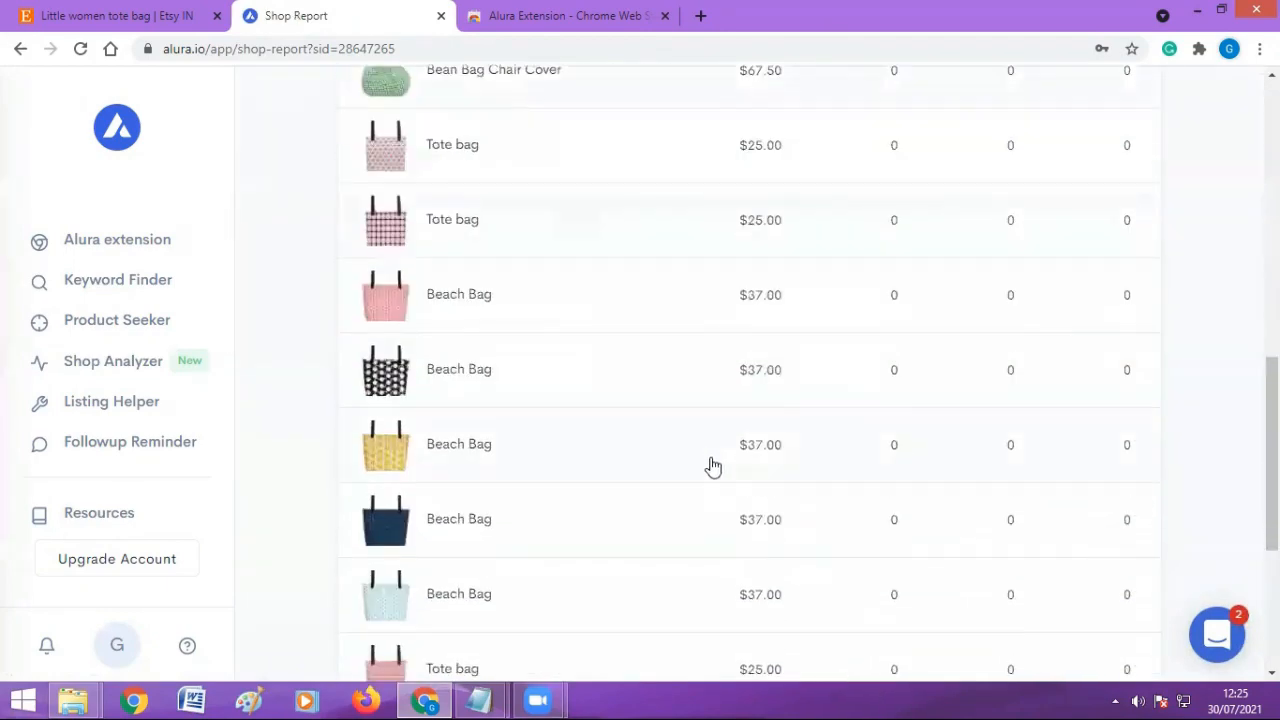
{"action": "scroll", "coordinate": [713, 472], "scroll_direction": "down", "scroll_amount": 2}
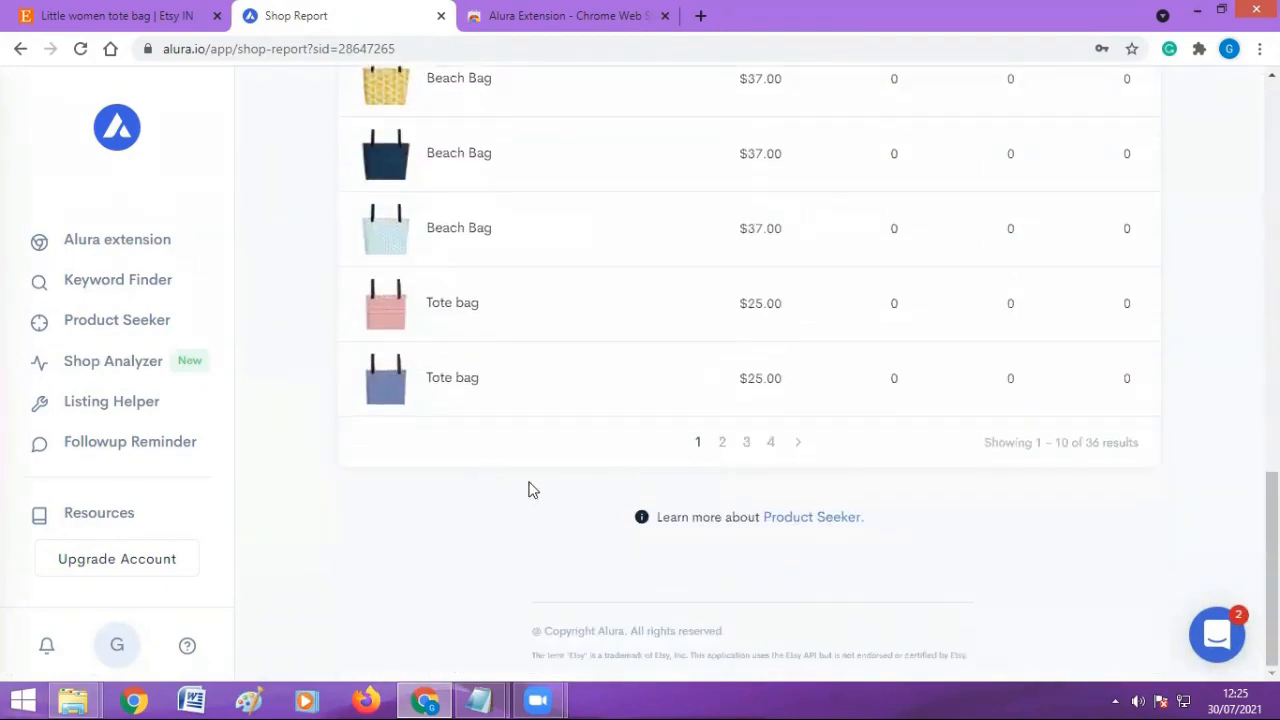
Open Alura's Listing Helper and review the shop's overall score and the recommendations and scores of its listings
{"action": "left_click", "coordinate": [90, 412]}
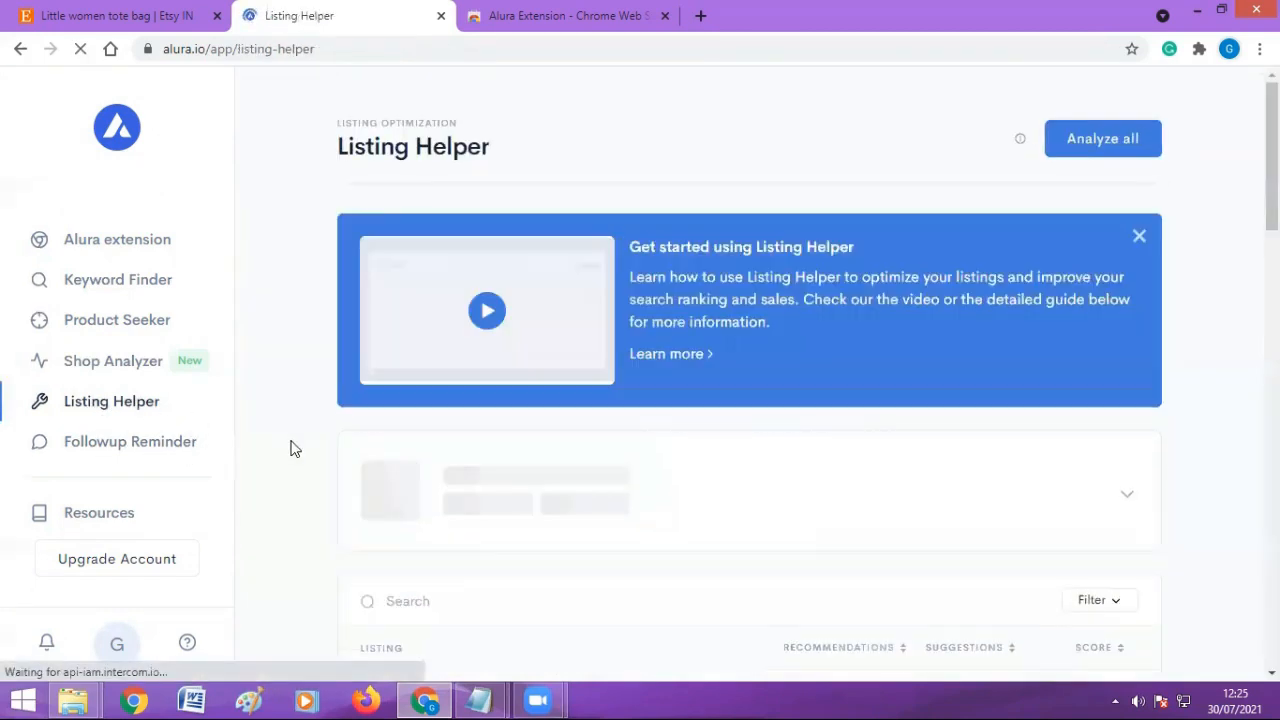
{"action": "scroll", "coordinate": [508, 465], "scroll_direction": "down", "scroll_amount": 4}
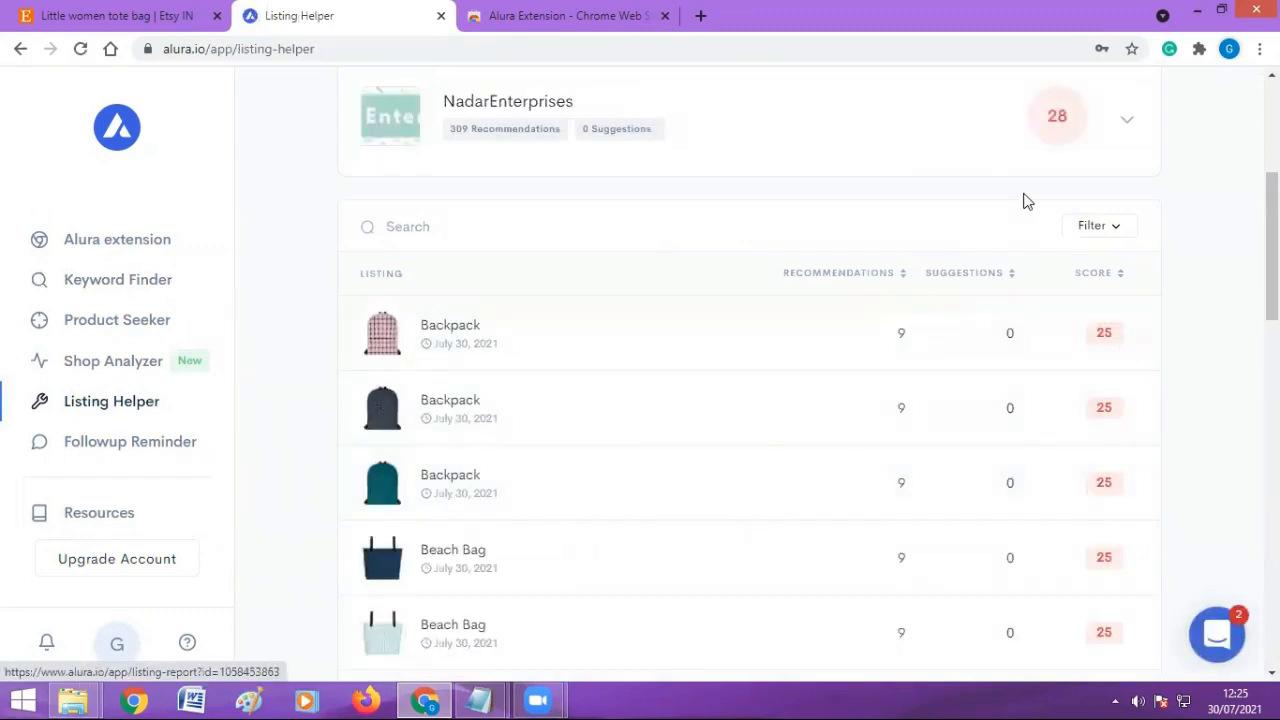
{"action": "mouse_move", "coordinate": [1068, 138]}
{"action": "scroll", "coordinate": [940, 375], "scroll_direction": "down", "scroll_amount": 10}
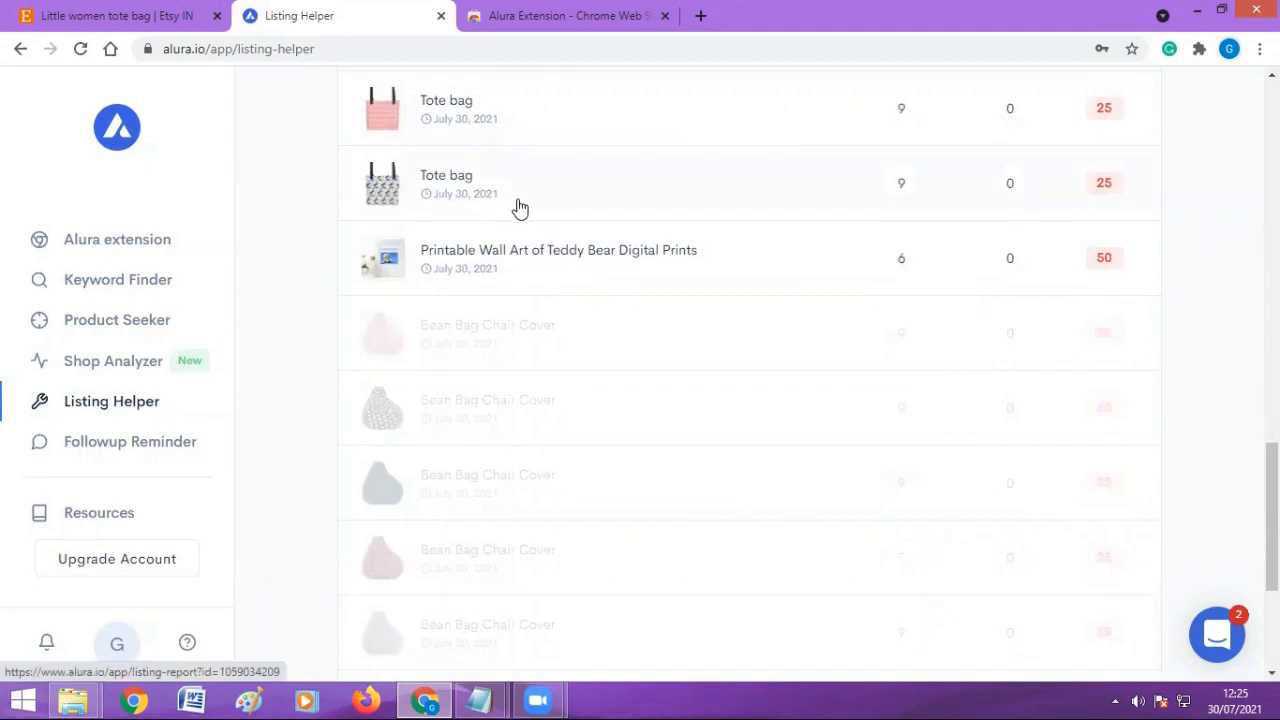
{"action": "scroll", "coordinate": [521, 207], "scroll_direction": "up", "scroll_amount": 8}
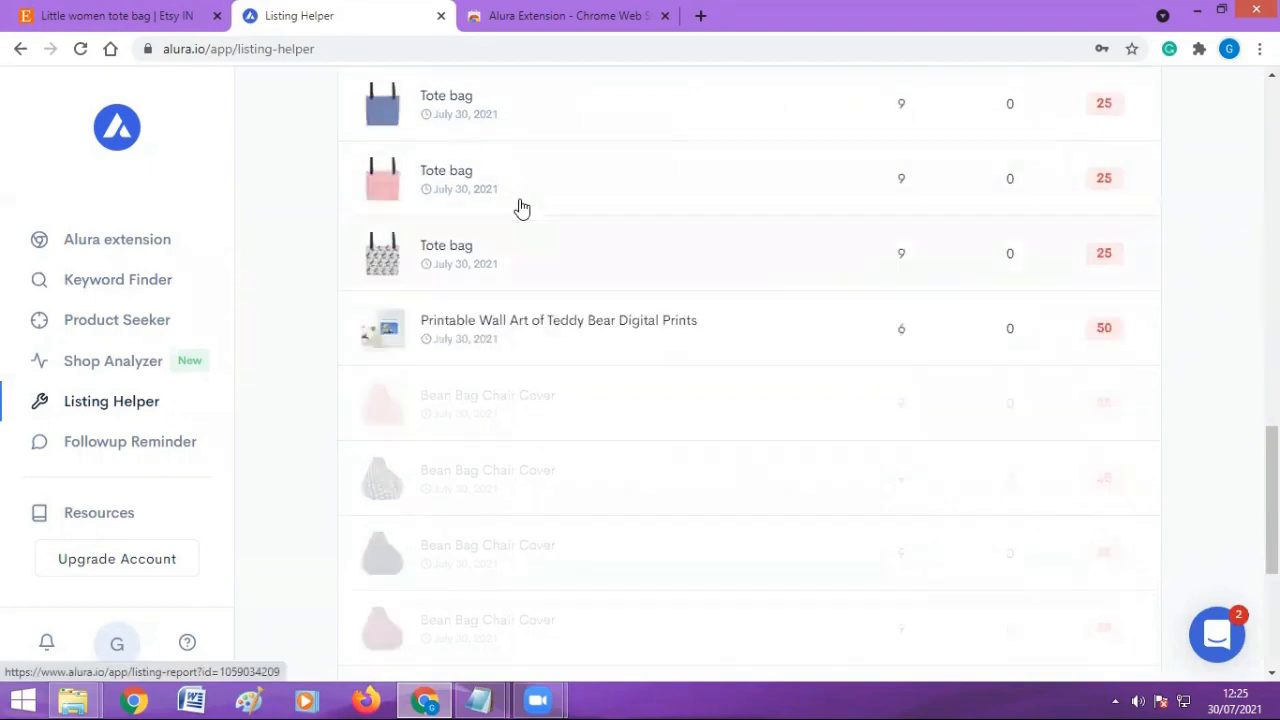
{"action": "scroll", "coordinate": [521, 207], "scroll_direction": "up", "scroll_amount": 5}
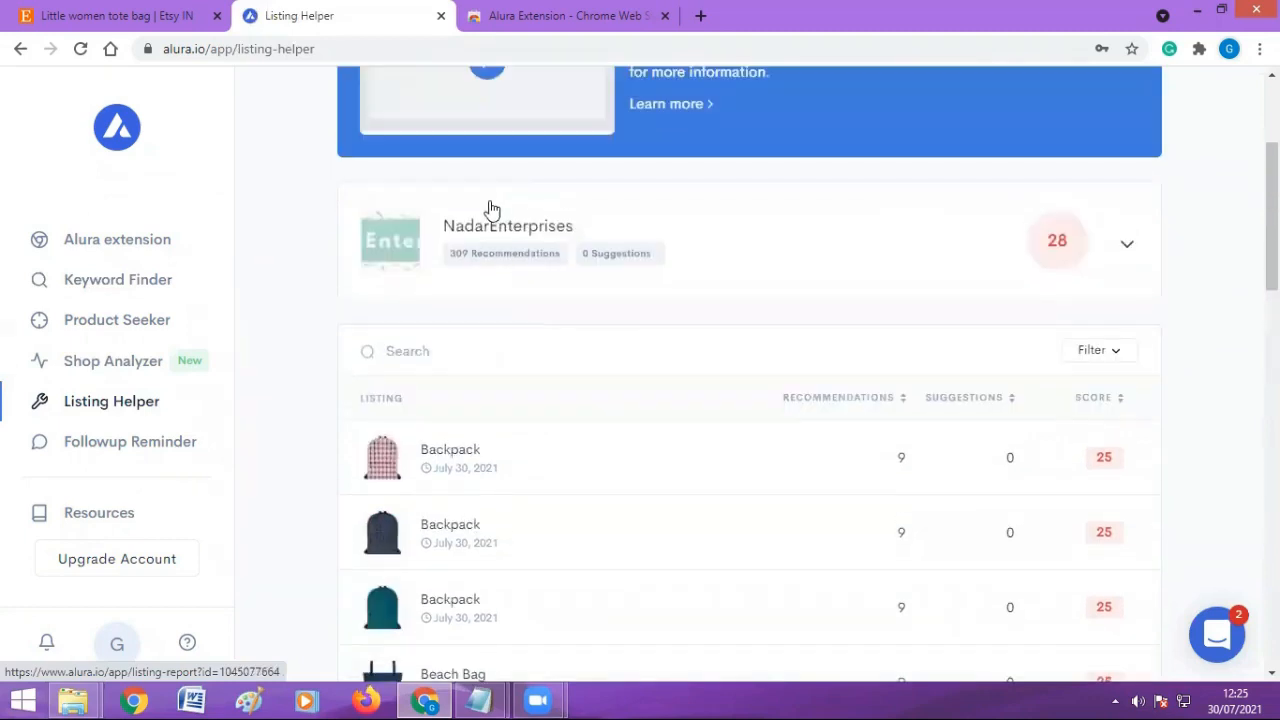